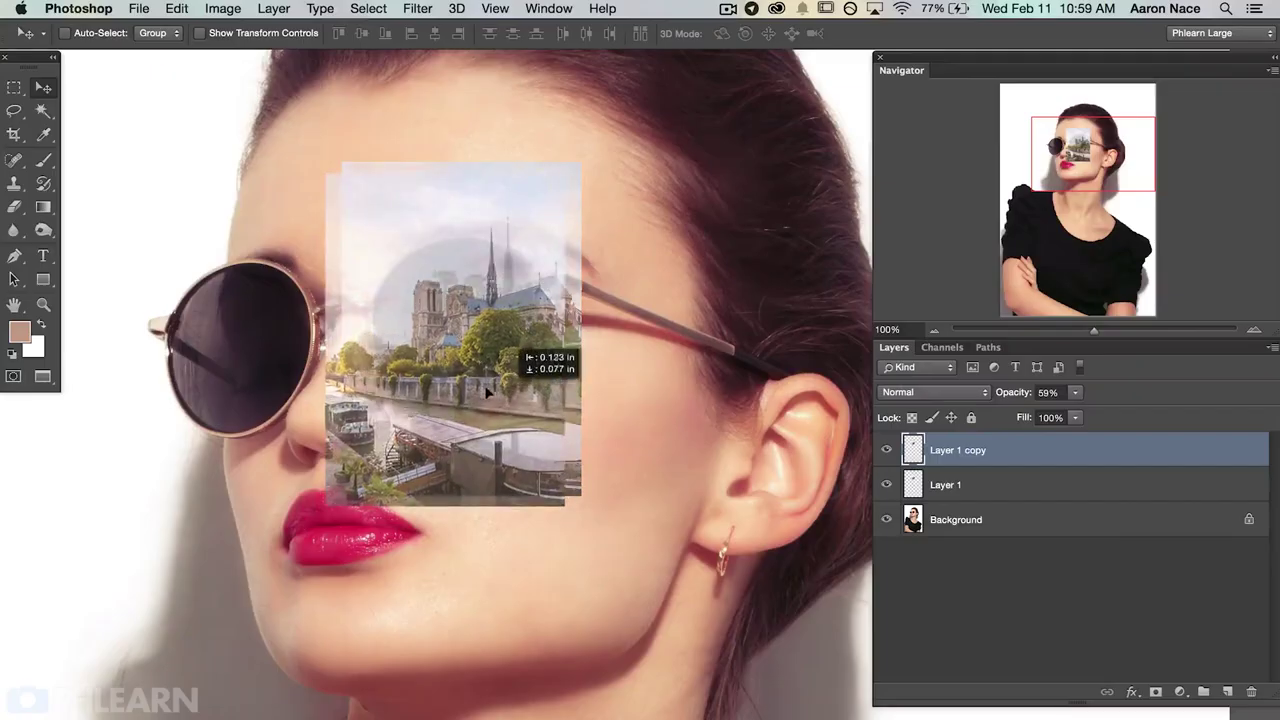
- Slide Layer 1 copy left so the Notre-Dame photo sits over the right lens
{"action": "left_click_drag", "start_coordinate": [443, 369], "coordinate": [292, 392]}
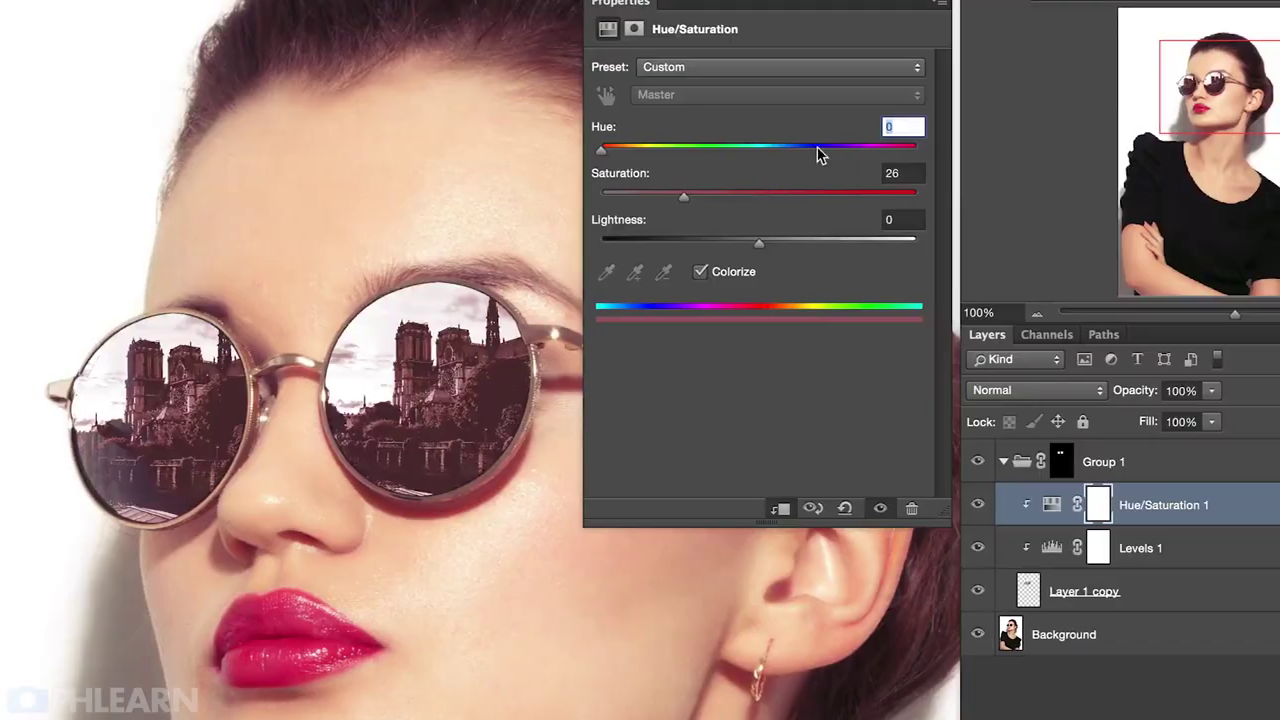
- Set the Hue/Saturation adjustment to Hue 283 and Saturation 23
{"action": "left_click_drag", "start_coordinate": [820, 149], "coordinate": [841, 149]}
{"action": "left_click_drag", "start_coordinate": [677, 196], "coordinate": [664, 205]}
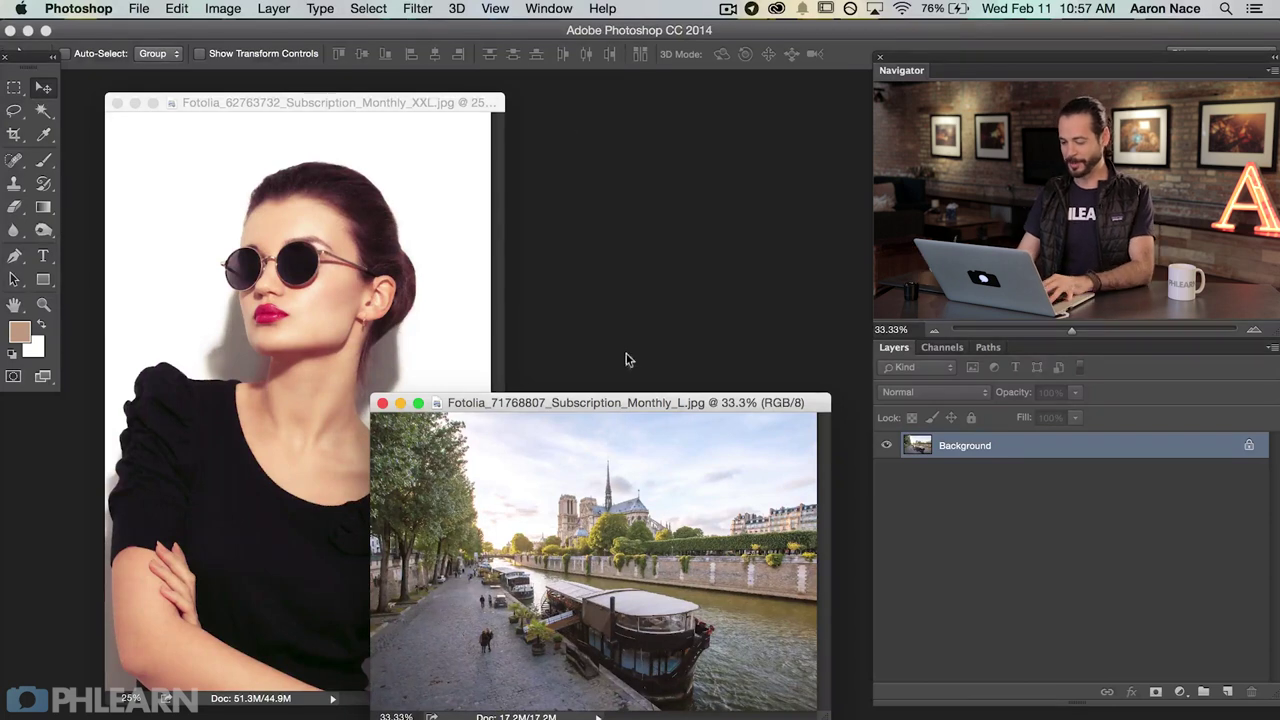
- Arrange the Paris and portrait document windows so both are visible
{"action": "left_click_drag", "start_coordinate": [619, 410], "coordinate": [636, 328]}
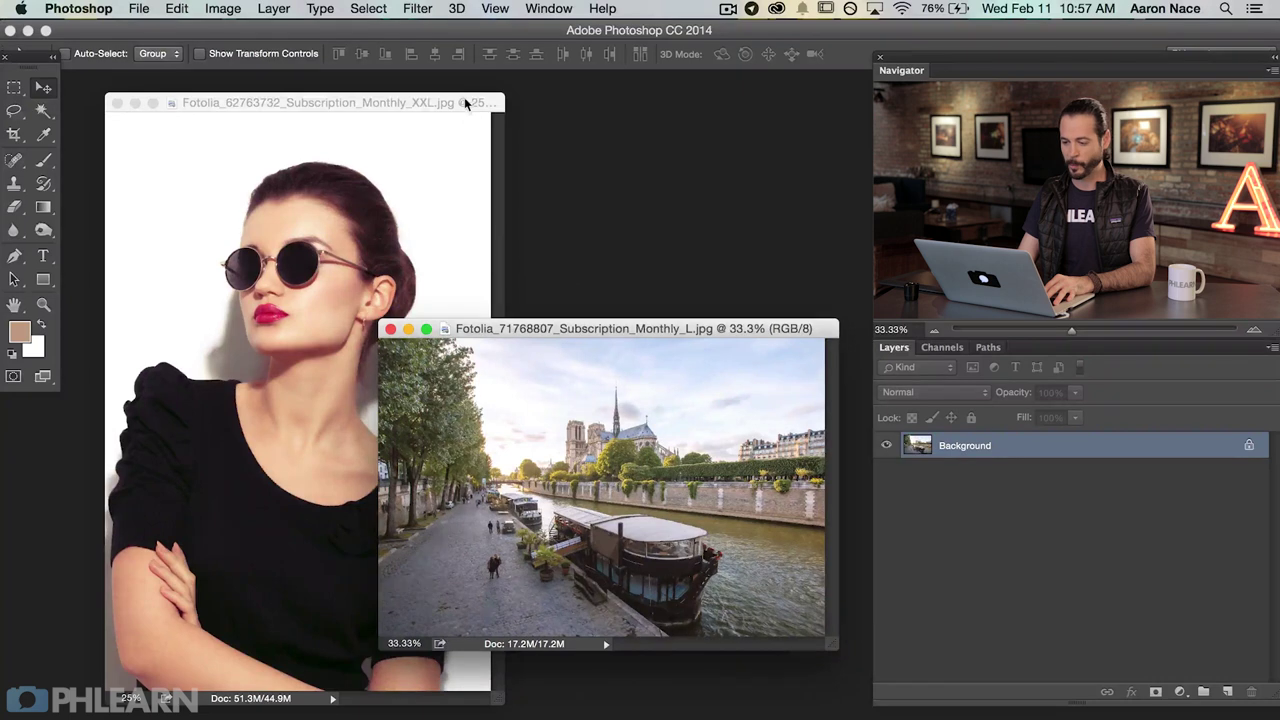
{"action": "left_click_drag", "start_coordinate": [464, 97], "coordinate": [472, 106]}
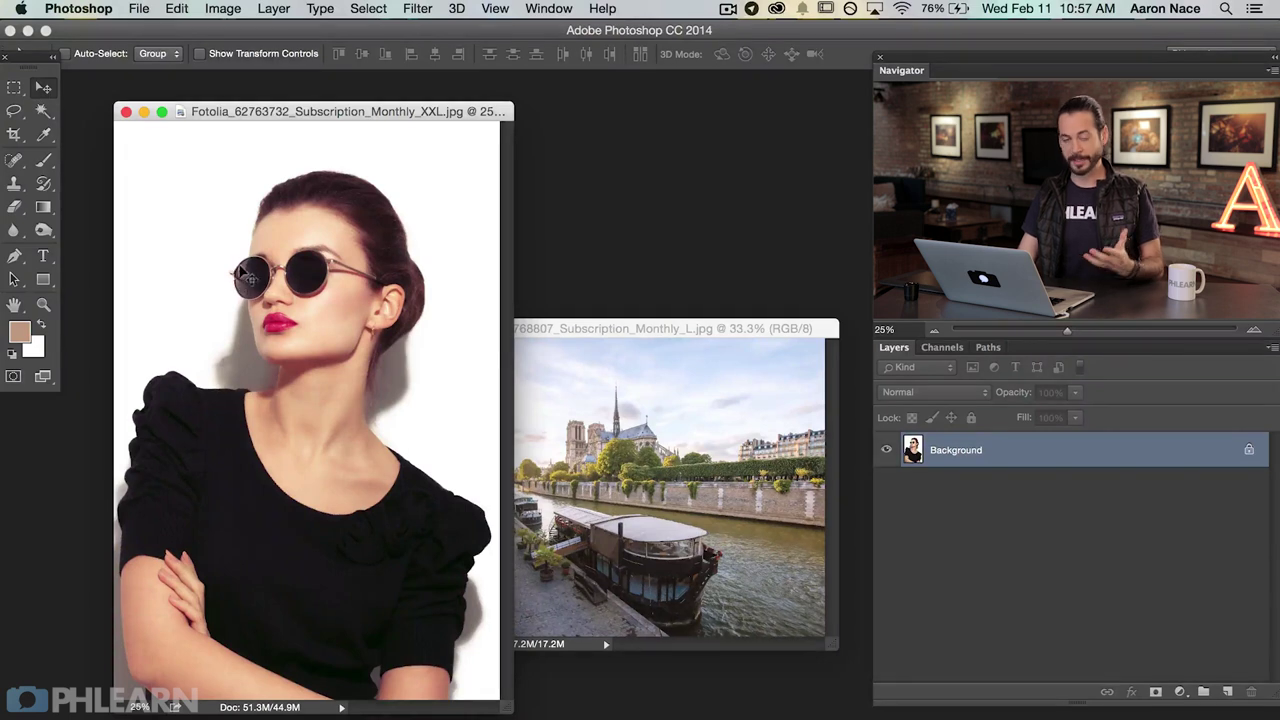
{"action": "left_click", "coordinate": [655, 328]}
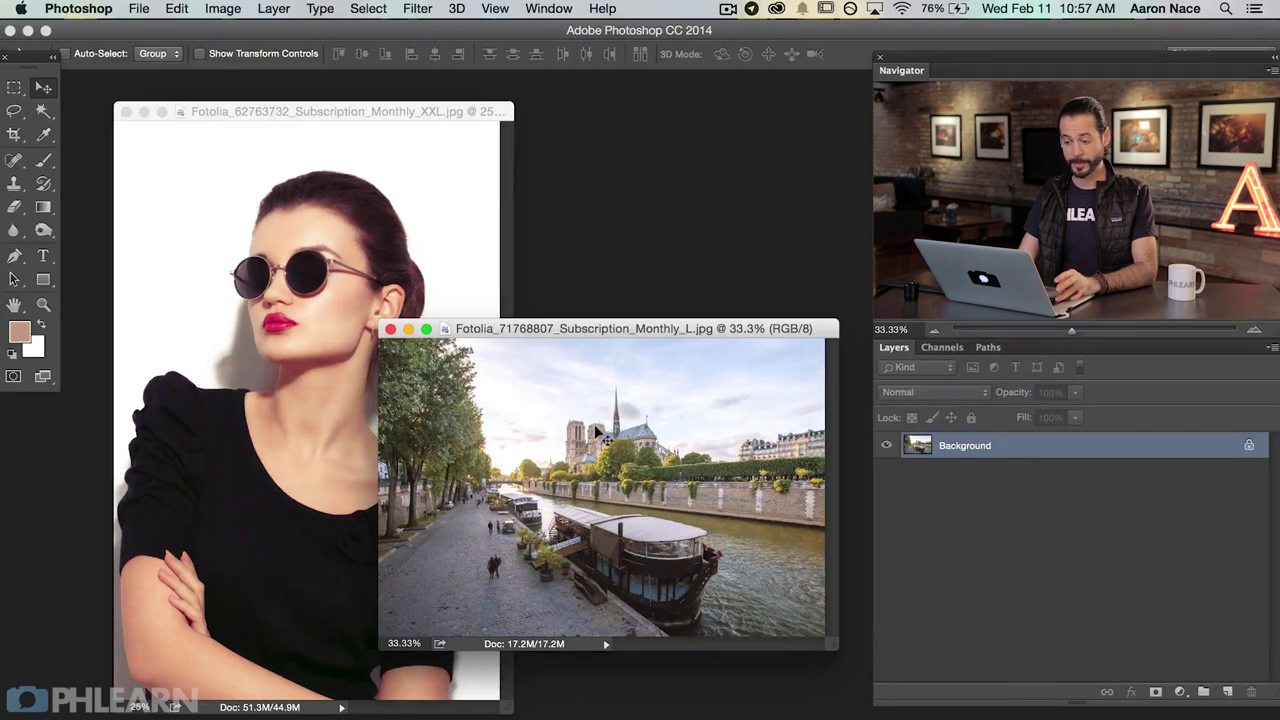
- Drag the Paris photo into the portrait as Layer 1, move it over the face, and close the Paris document
{"action": "left_click_drag", "start_coordinate": [596, 443], "coordinate": [362, 248]}
{"action": "left_click_drag", "start_coordinate": [385, 414], "coordinate": [360, 322]}
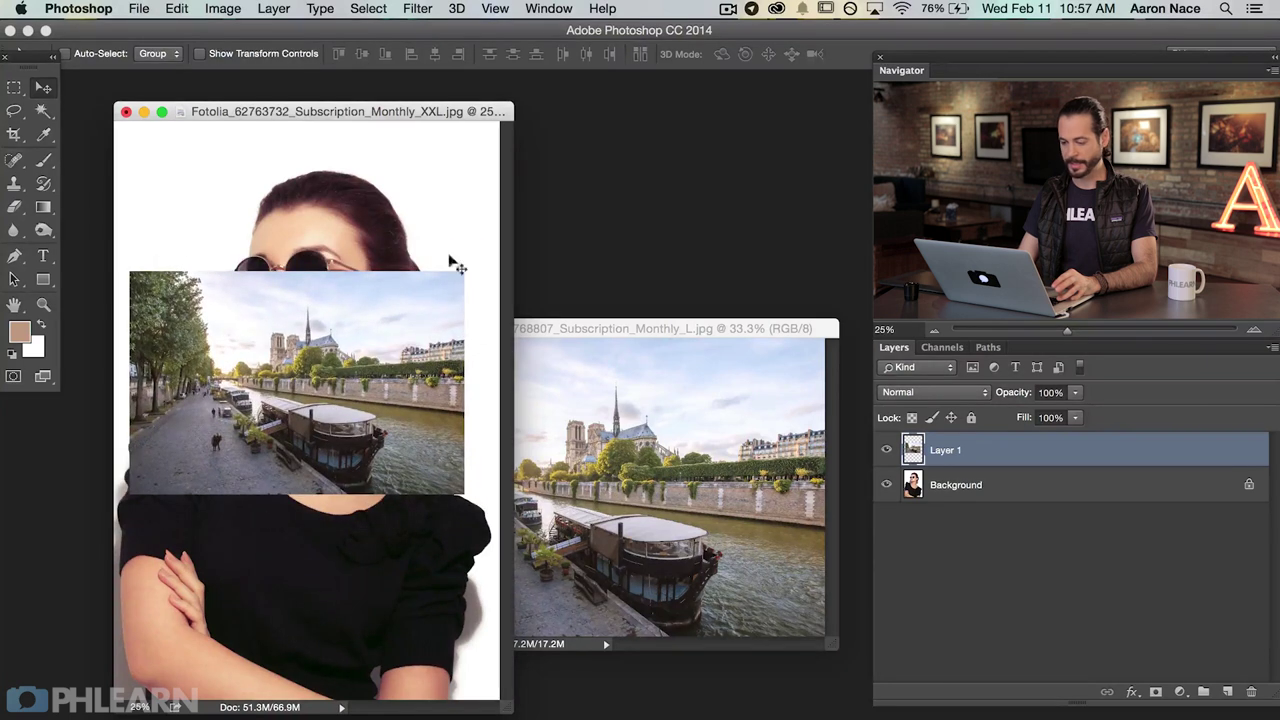
{"action": "left_click", "coordinate": [594, 326]}
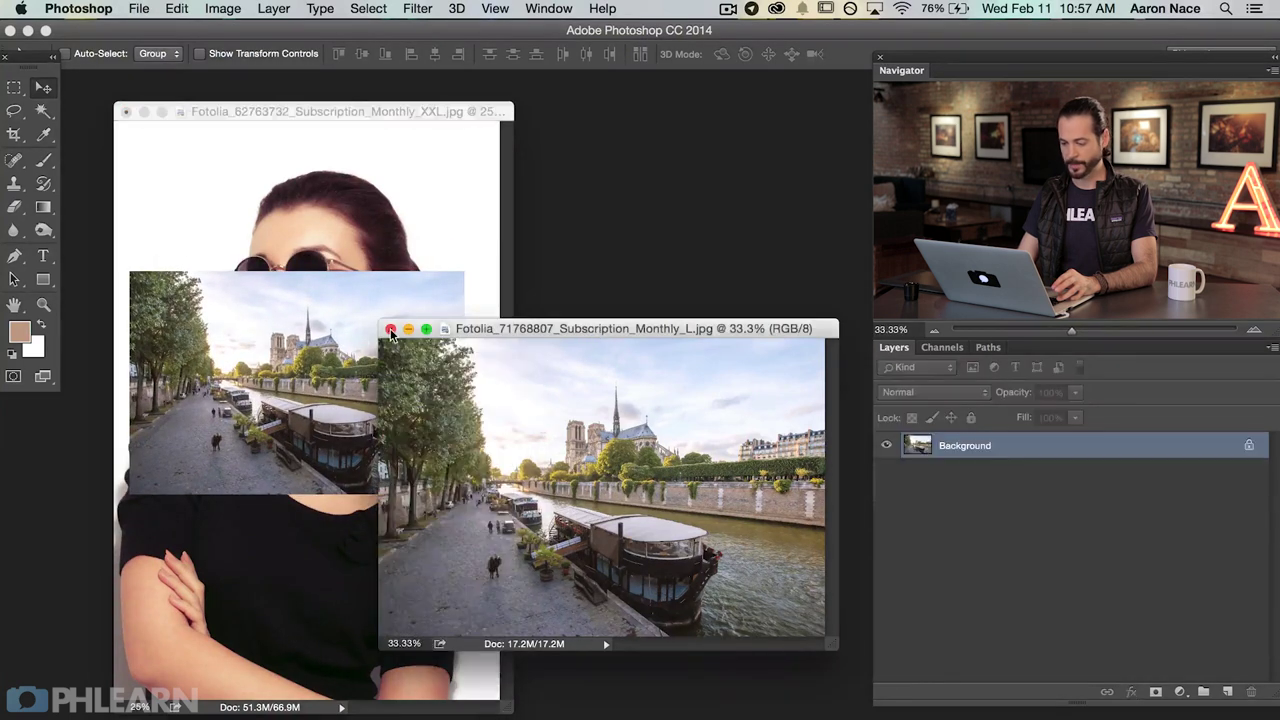
{"action": "left_click", "coordinate": [392, 328]}
- Set Layer 1 opacity to 59% and move it up so the cathedral sits over the right lens
{"action": "key", "text": "f"}
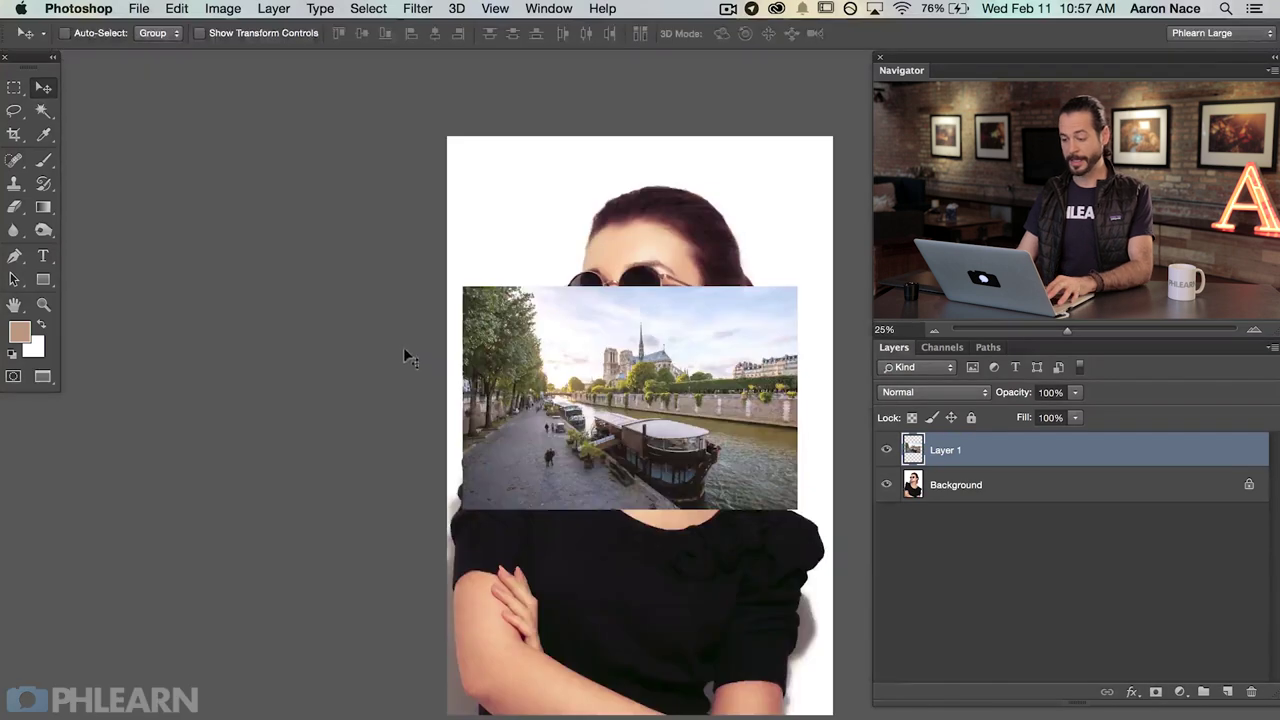
{"action": "key", "text": "super+equal"}
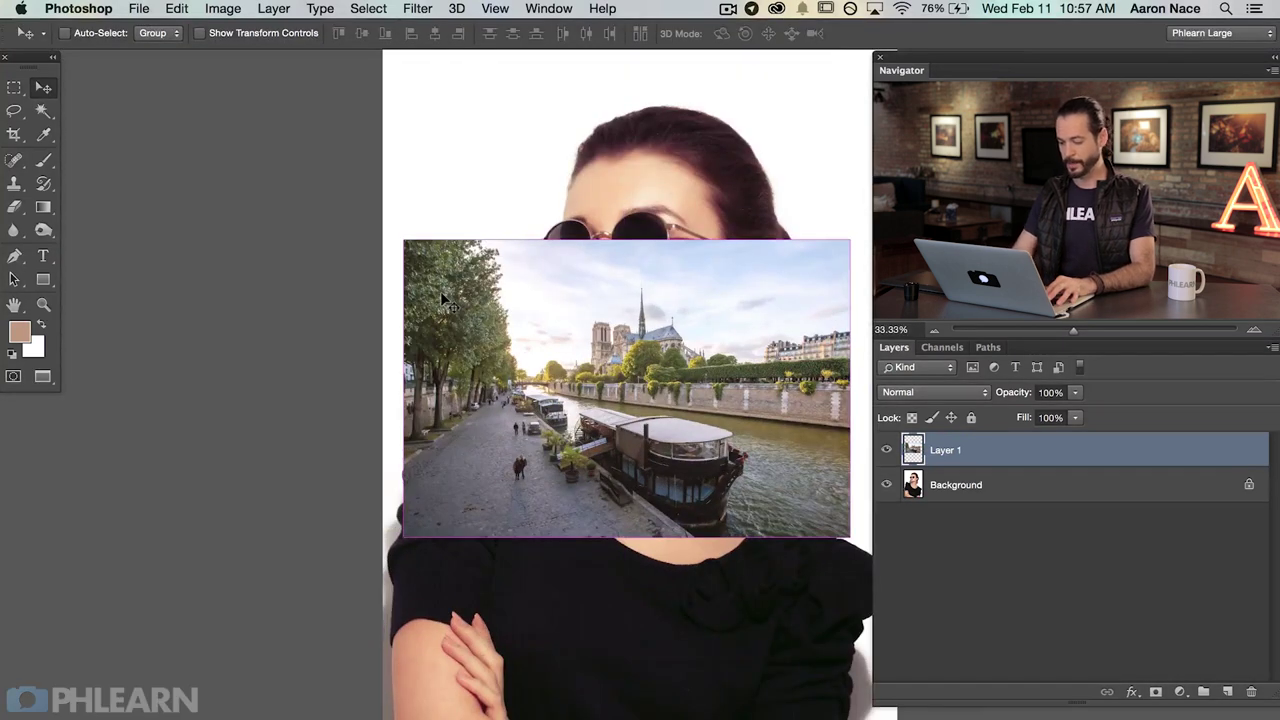
{"action": "key", "text": "super+equal"}
{"action": "scroll", "coordinate": [653, 395], "scroll_direction": "up", "scroll_amount": 3}
{"action": "scroll", "coordinate": [653, 395], "scroll_direction": "right", "scroll_amount": 3}
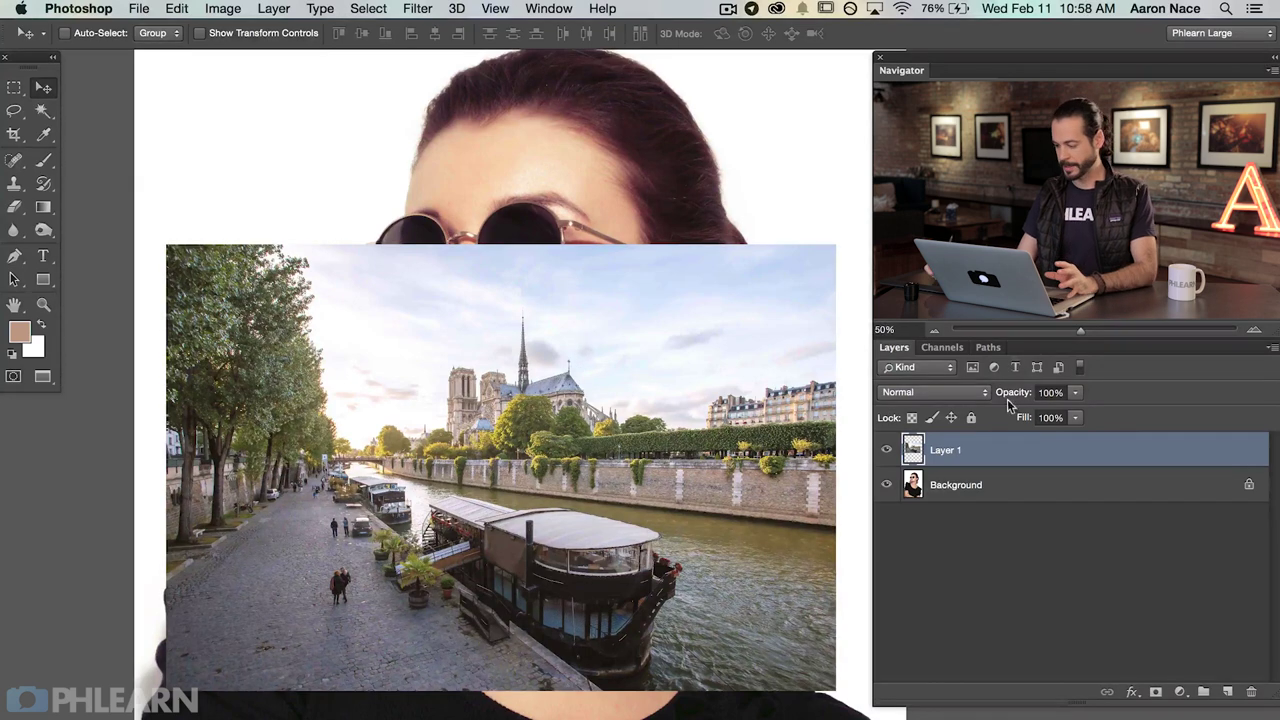
{"action": "left_click_drag", "start_coordinate": [1012, 392], "coordinate": [974, 392]}
{"action": "left_click_drag", "start_coordinate": [625, 558], "coordinate": [648, 413]}
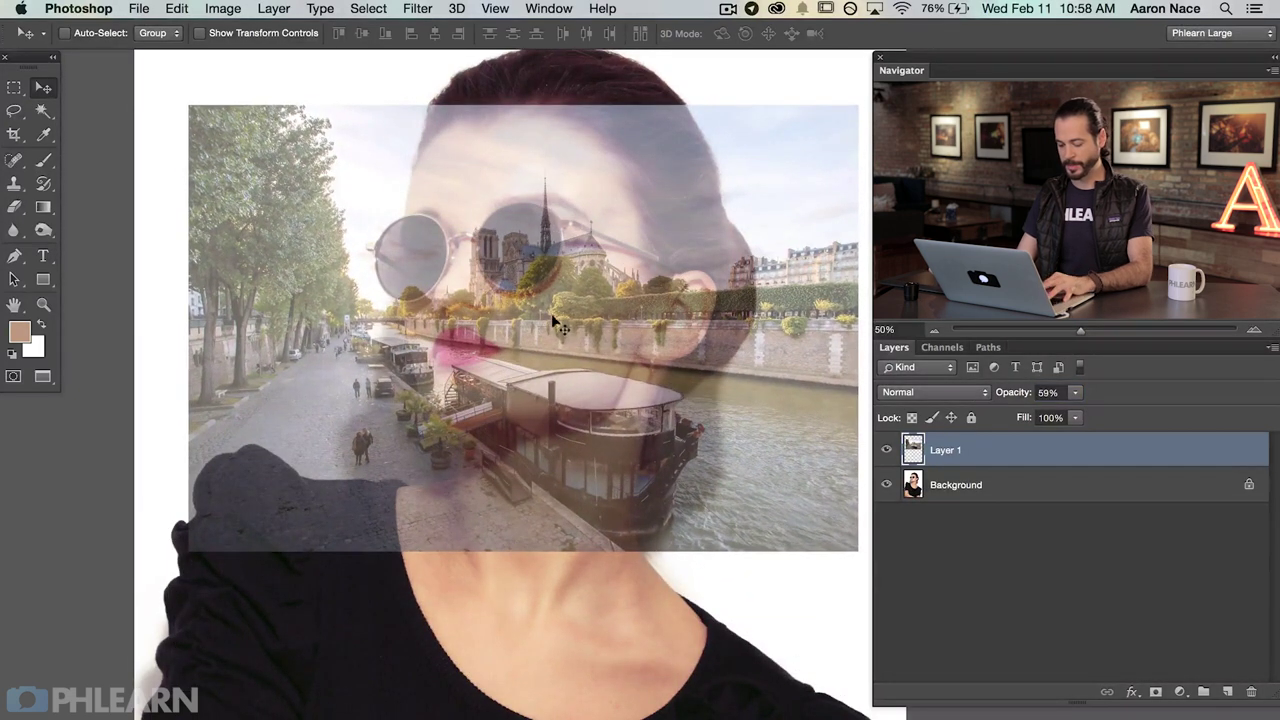
{"action": "scroll", "coordinate": [560, 335], "scroll_direction": "up", "scroll_amount": 3}
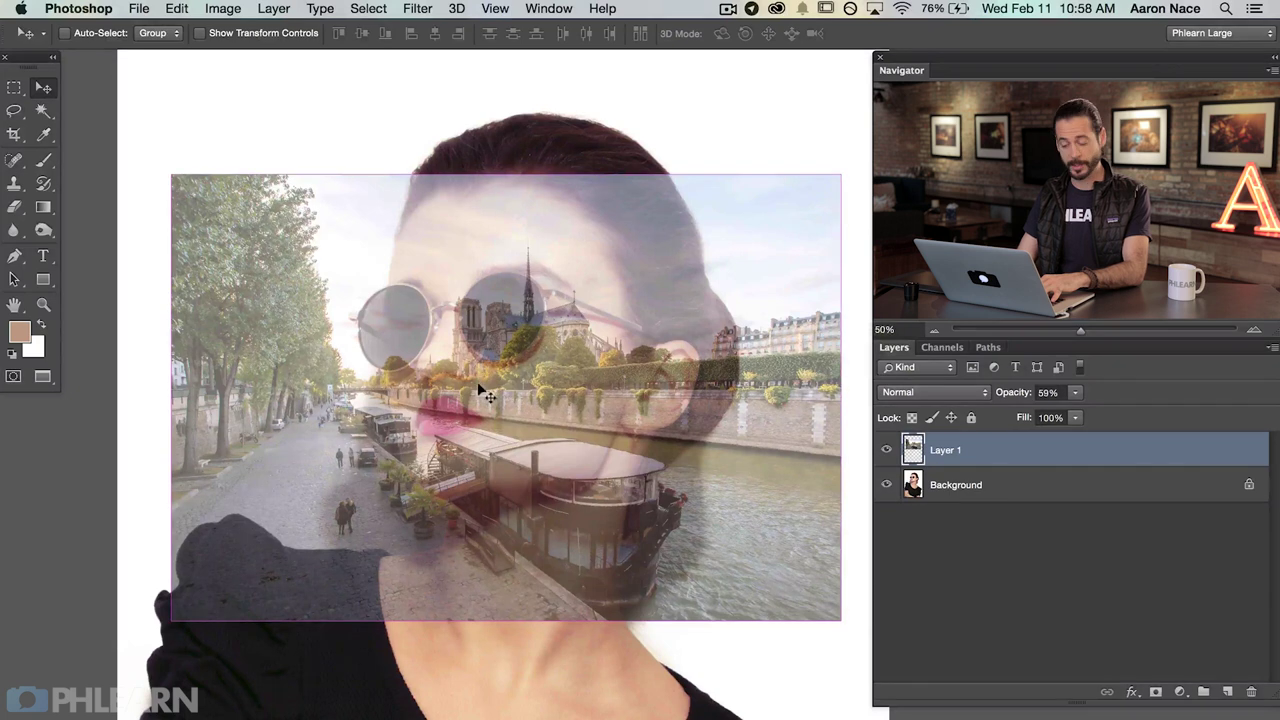
{"action": "key", "text": "super+t"}
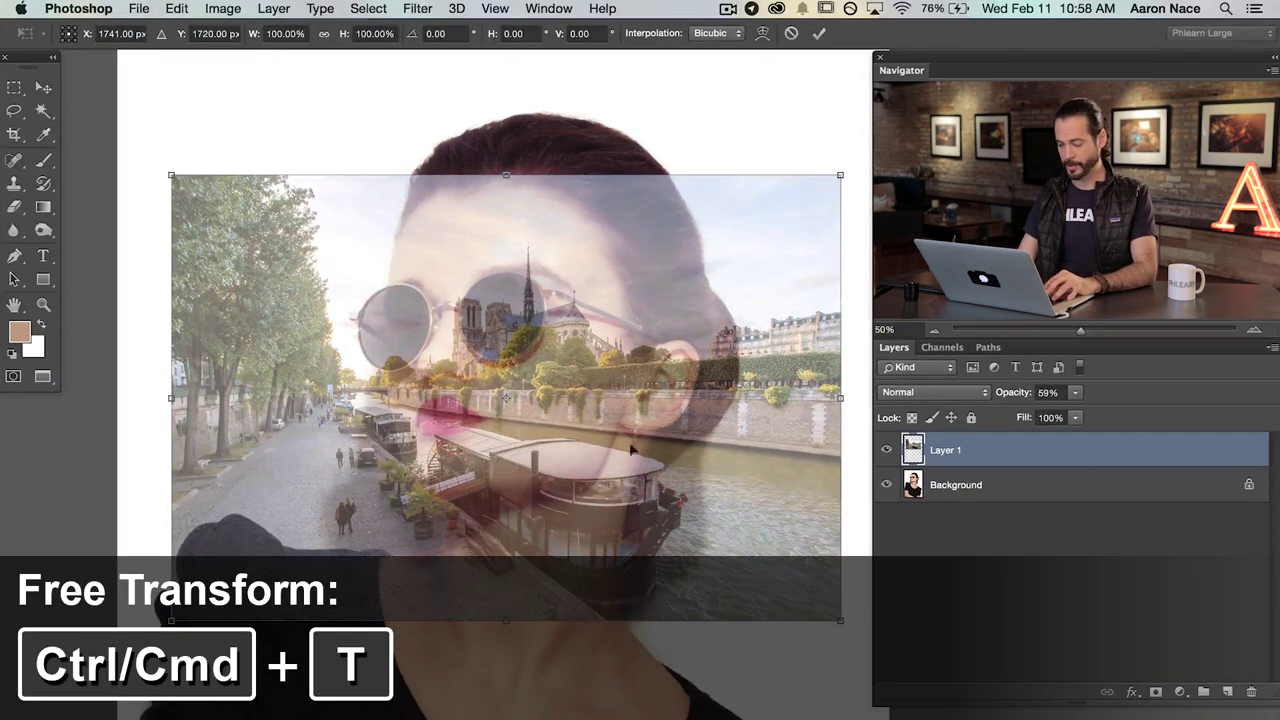
- Scale the Paris layer down proportionally and position it over the sunglass lenses
{"action": "left_click_drag", "start_coordinate": [830, 614], "coordinate": [690, 527]}
{"action": "left_click_drag", "start_coordinate": [612, 460], "coordinate": [620, 427]}
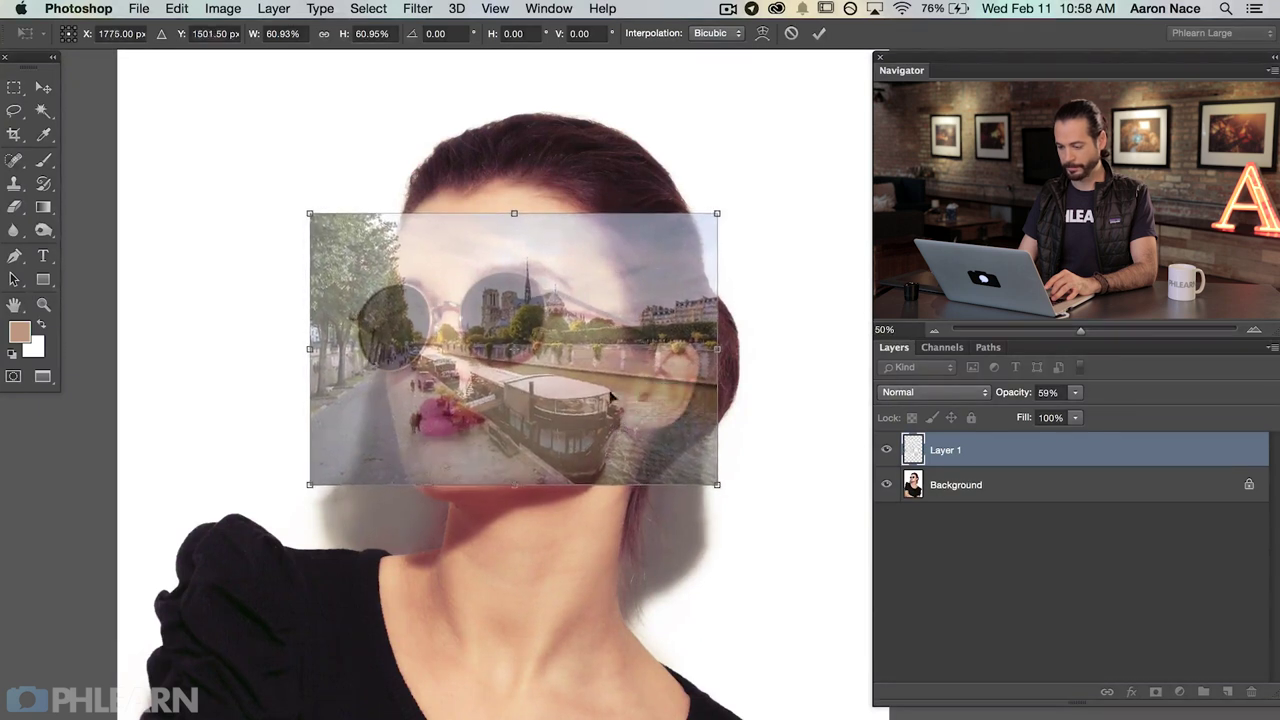
{"action": "key", "text": "Return"}
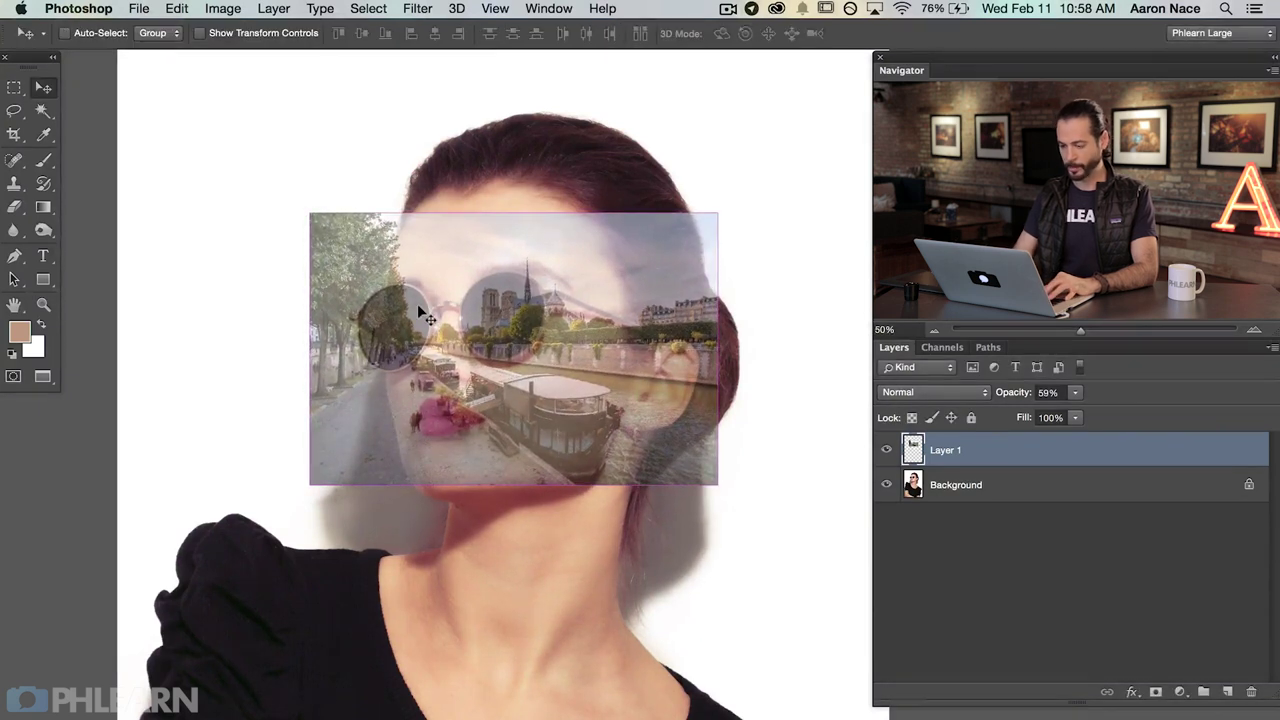
{"action": "key", "text": "super+plus"}
{"action": "scroll", "coordinate": [478, 318], "scroll_direction": "left", "scroll_amount": 5}
{"action": "scroll", "coordinate": [478, 318], "scroll_direction": "up", "scroll_amount": 3}
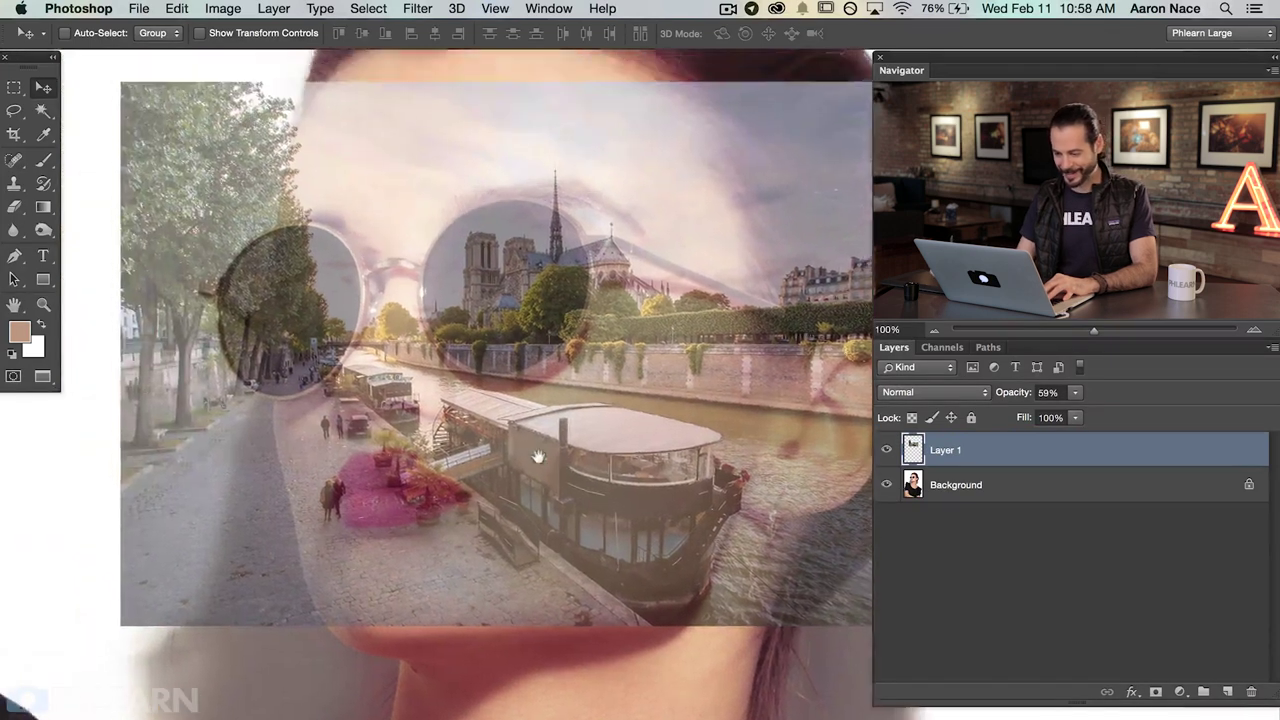
{"action": "left_click_drag", "start_coordinate": [559, 408], "coordinate": [567, 402]}
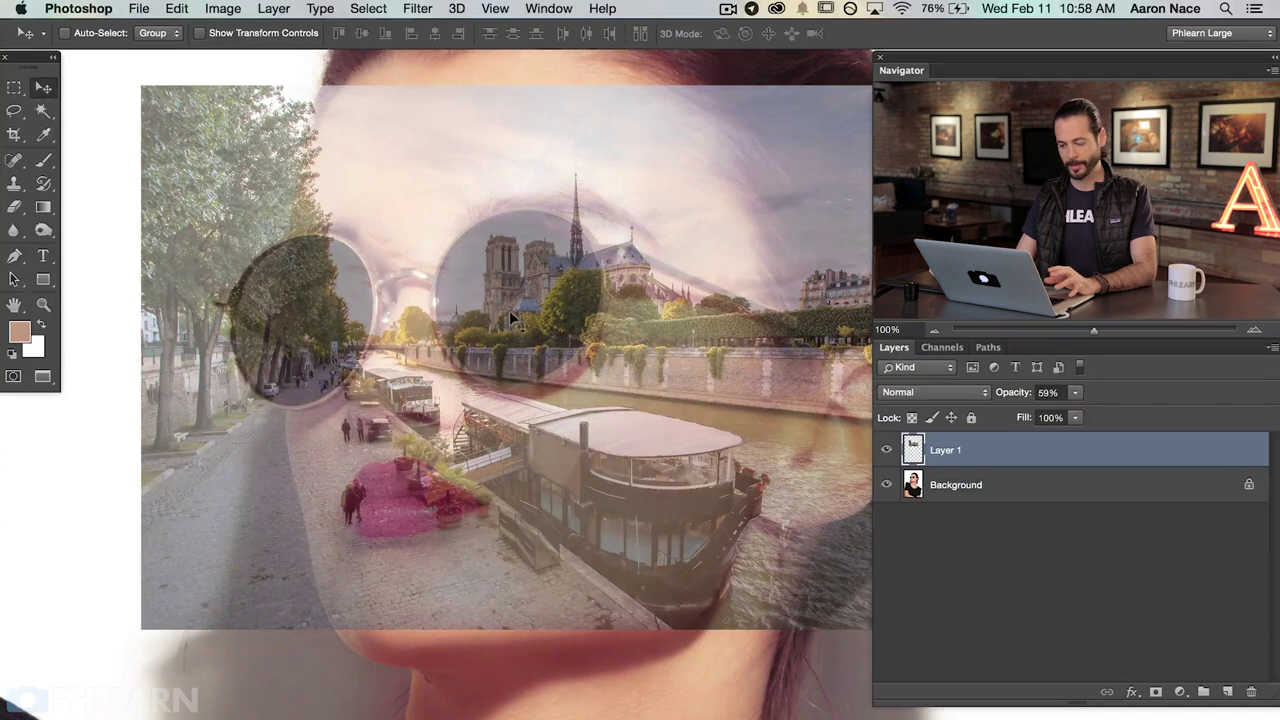
- Shrink the Paris layer slightly more and nudge it up and left into the right lens
{"action": "key", "text": "super+t"}
{"action": "left_click_drag", "start_coordinate": [143, 623], "coordinate": [198, 591]}
{"action": "key", "text": "Return"}
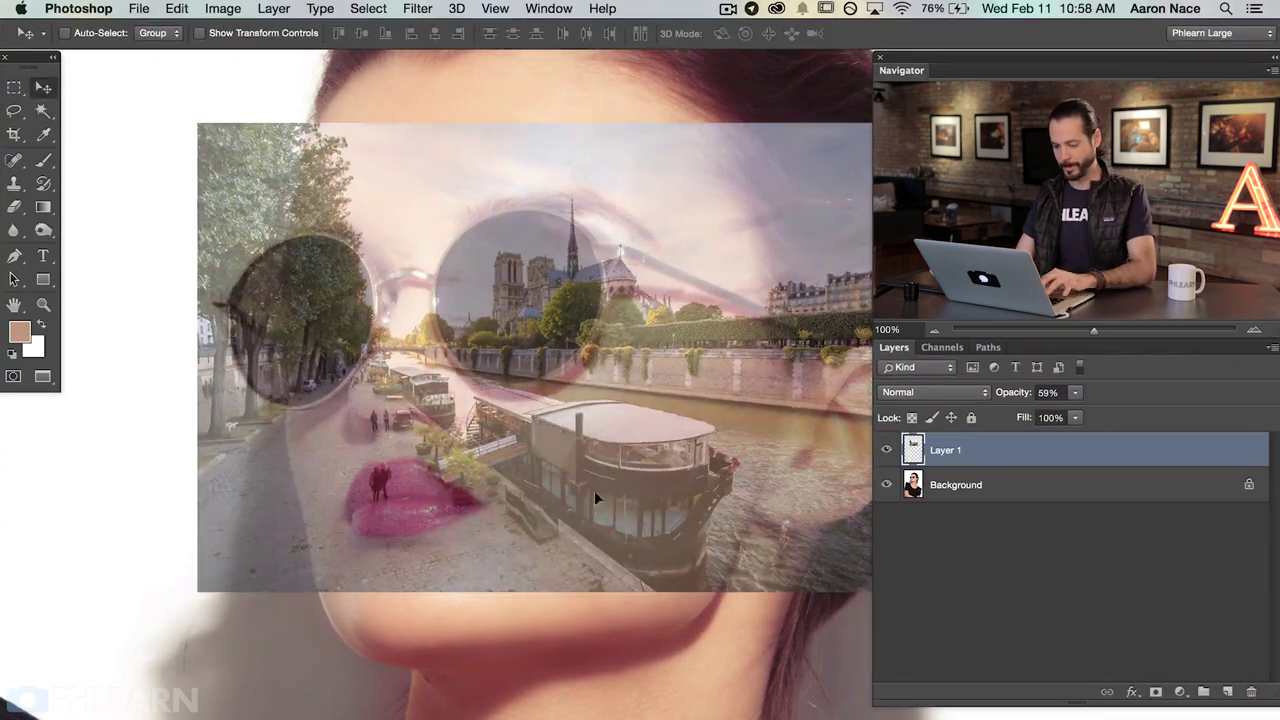
{"action": "key", "text": "Up"}
{"action": "key", "text": "Up"}
{"action": "key", "text": "Up"}
{"action": "key", "text": "Up"}
{"action": "key", "text": "Up"}
{"action": "key", "text": "Up"}
{"action": "key", "text": "Up"}
{"action": "key", "text": "Up"}
{"action": "key", "text": "Up"}
{"action": "key", "text": "Up"}
{"action": "key", "text": "Left"}
{"action": "key", "text": "Left"}
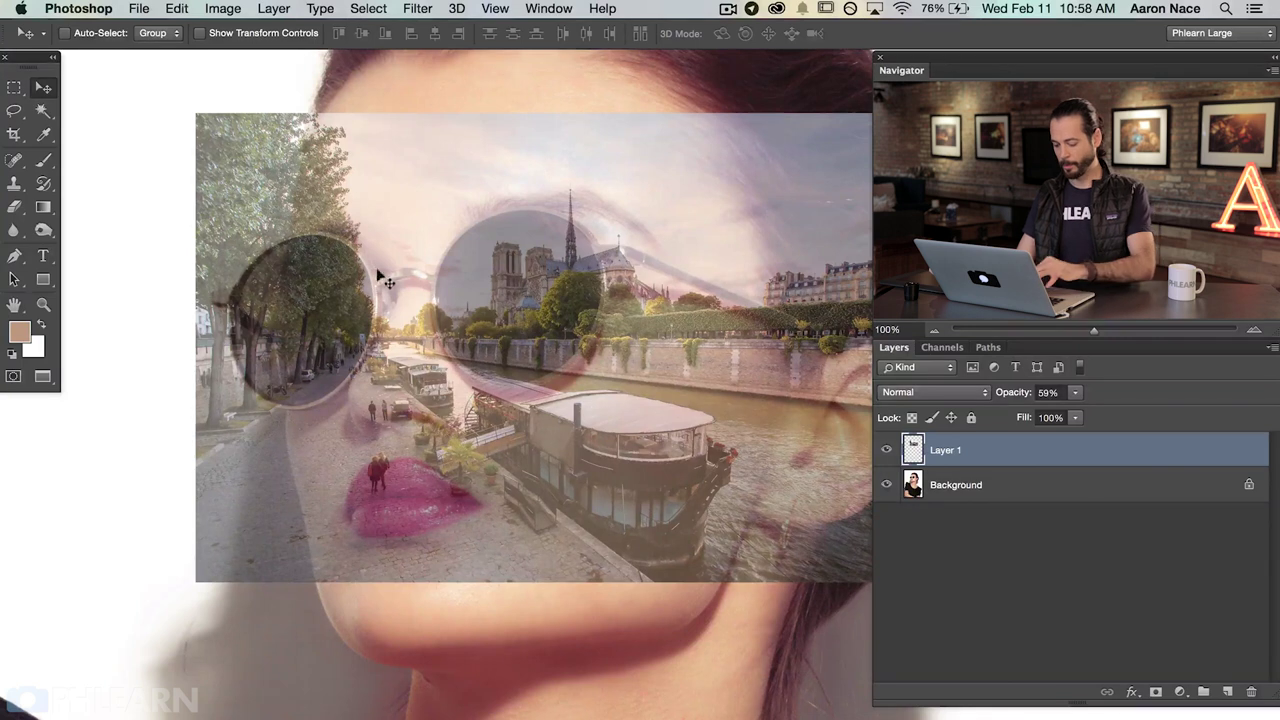
{"action": "key", "text": "m"}
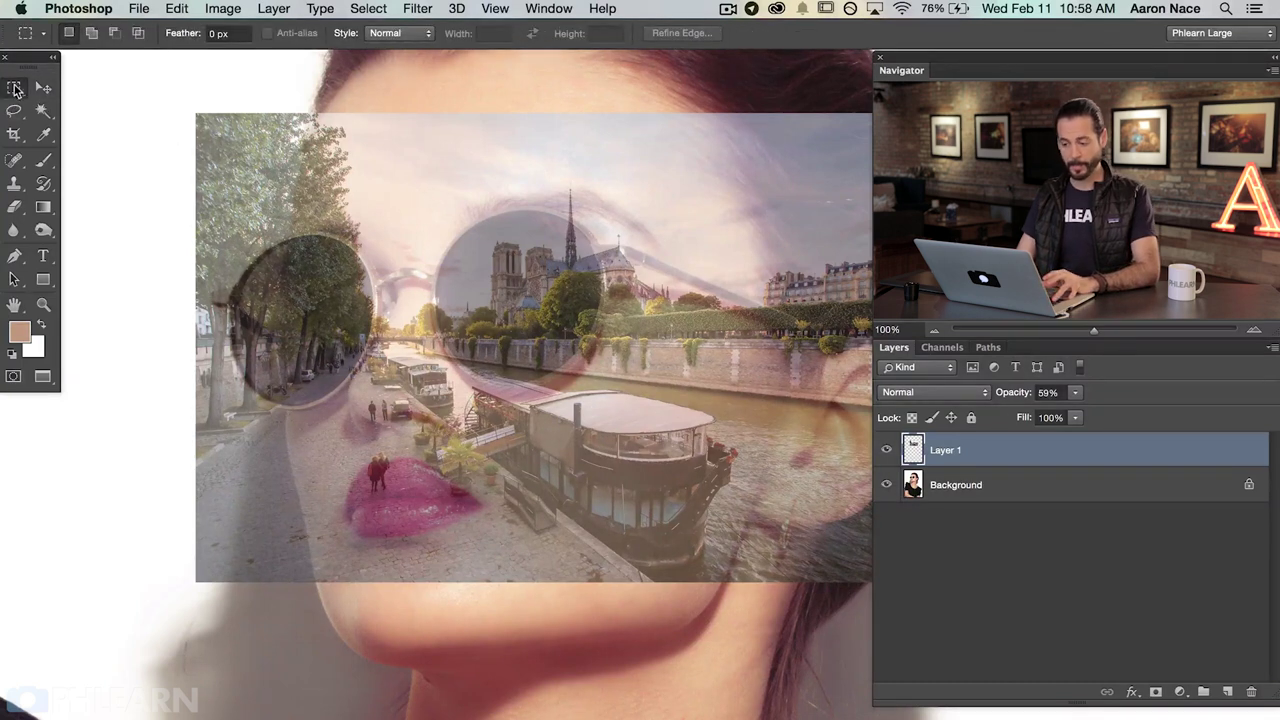
- Marquee a rectangle around the right lens, invert it, and delete the rest of the Paris photo
{"action": "left_click_drag", "start_coordinate": [404, 134], "coordinate": [642, 466]}
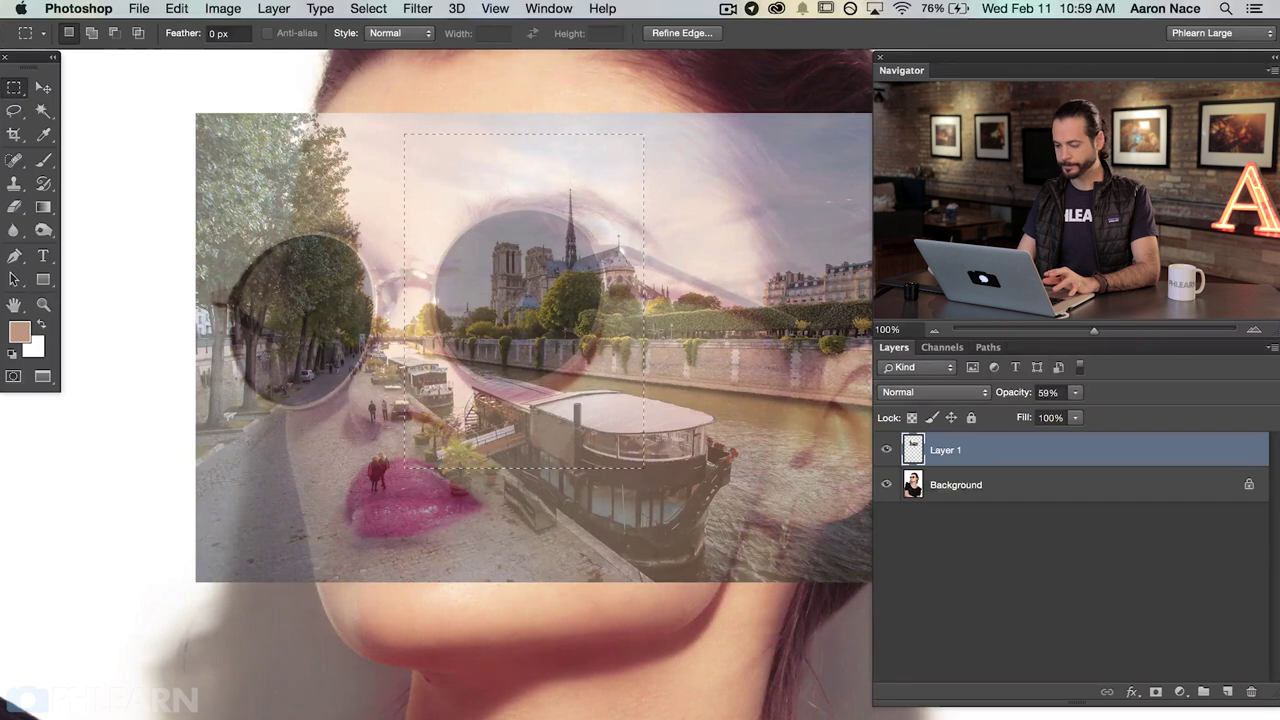
{"action": "left_click_drag", "start_coordinate": [705, 334], "coordinate": [642, 362]}
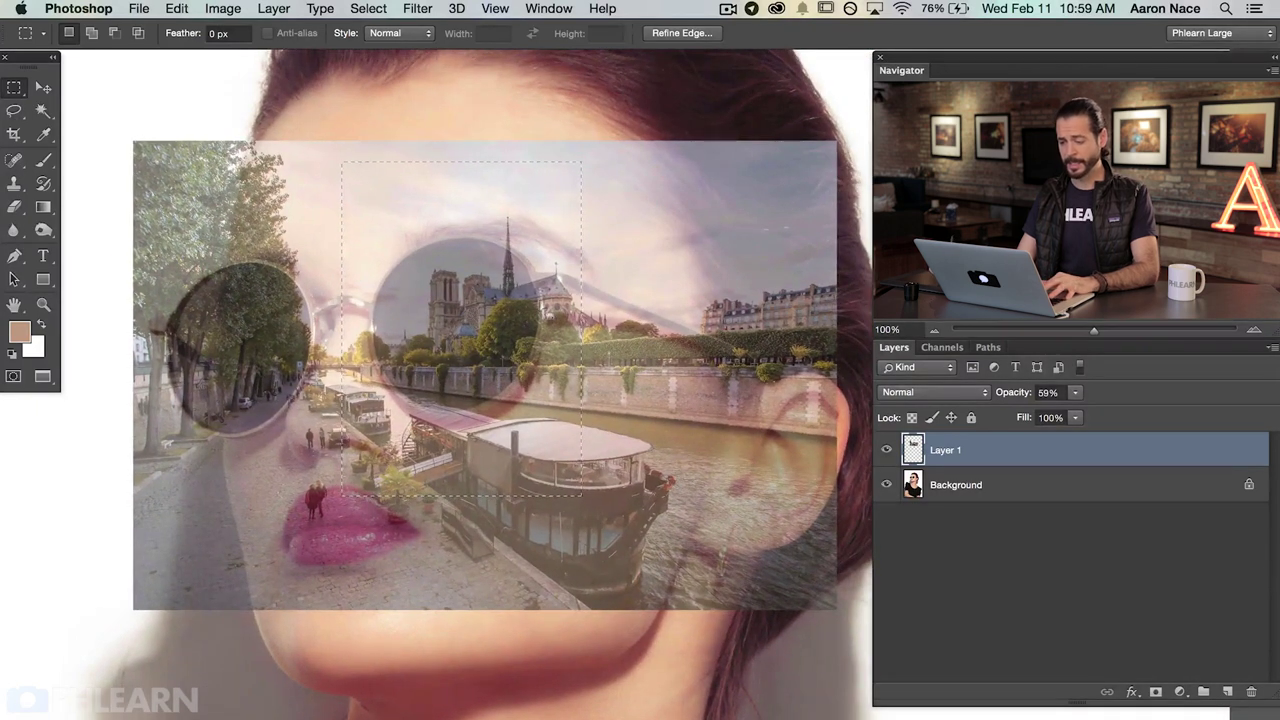
{"action": "left_click", "coordinate": [367, 9]}
{"action": "left_click", "coordinate": [425, 80]}
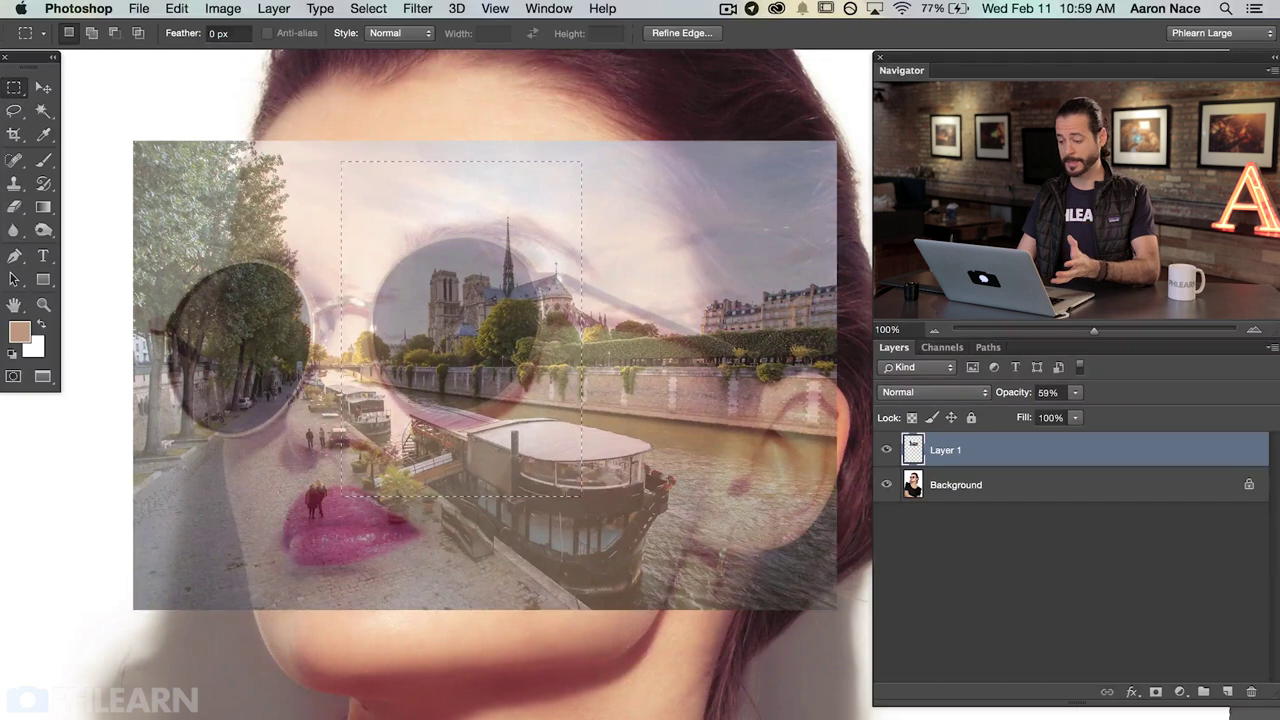
{"action": "left_click", "coordinate": [881, 446]}
{"action": "left_click", "coordinate": [880, 447]}
{"action": "left_click", "coordinate": [881, 451]}
{"action": "left_click", "coordinate": [885, 455]}
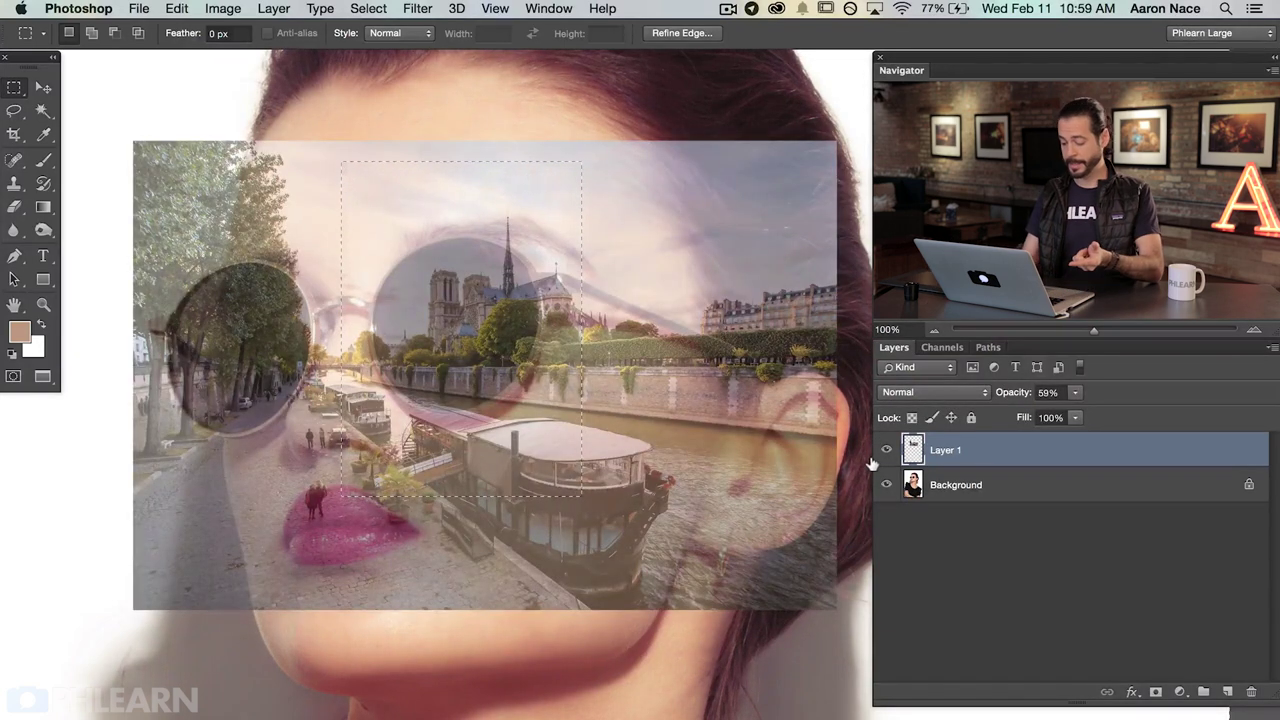
{"action": "key", "text": "ctrl+shift+i"}
{"action": "key", "text": "Delete"}
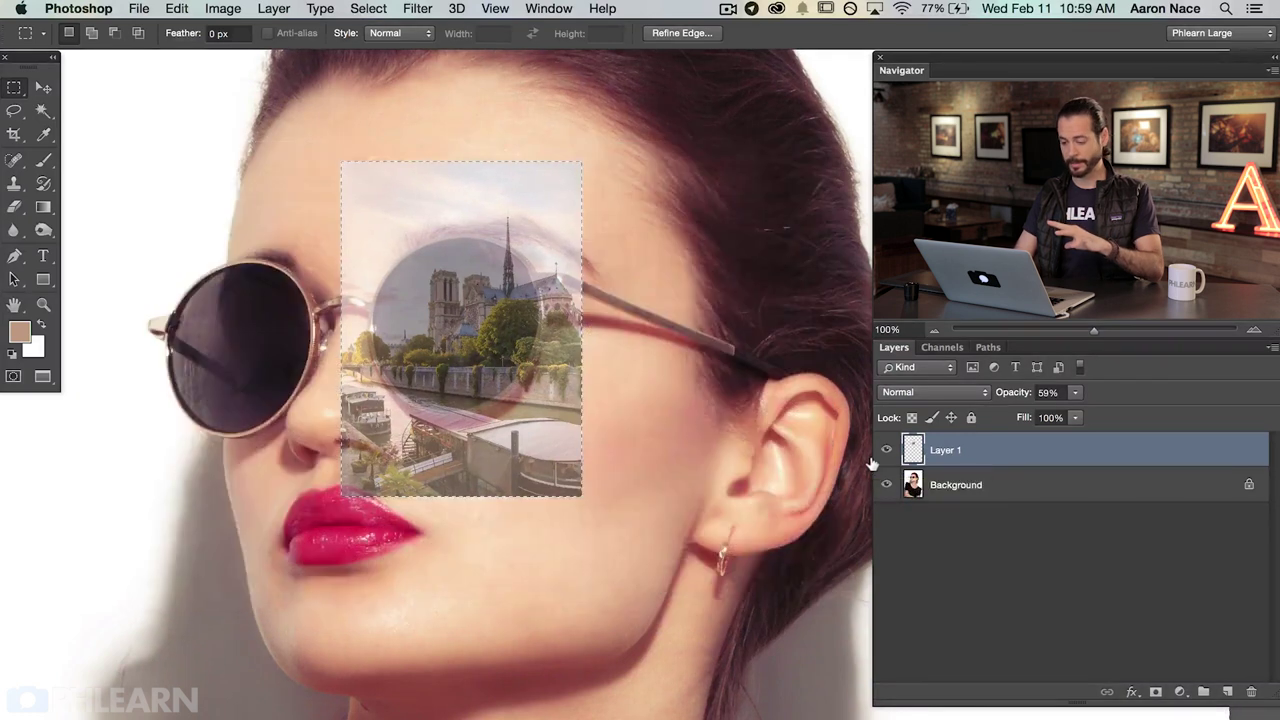
{"action": "key", "text": "ctrl+d"}
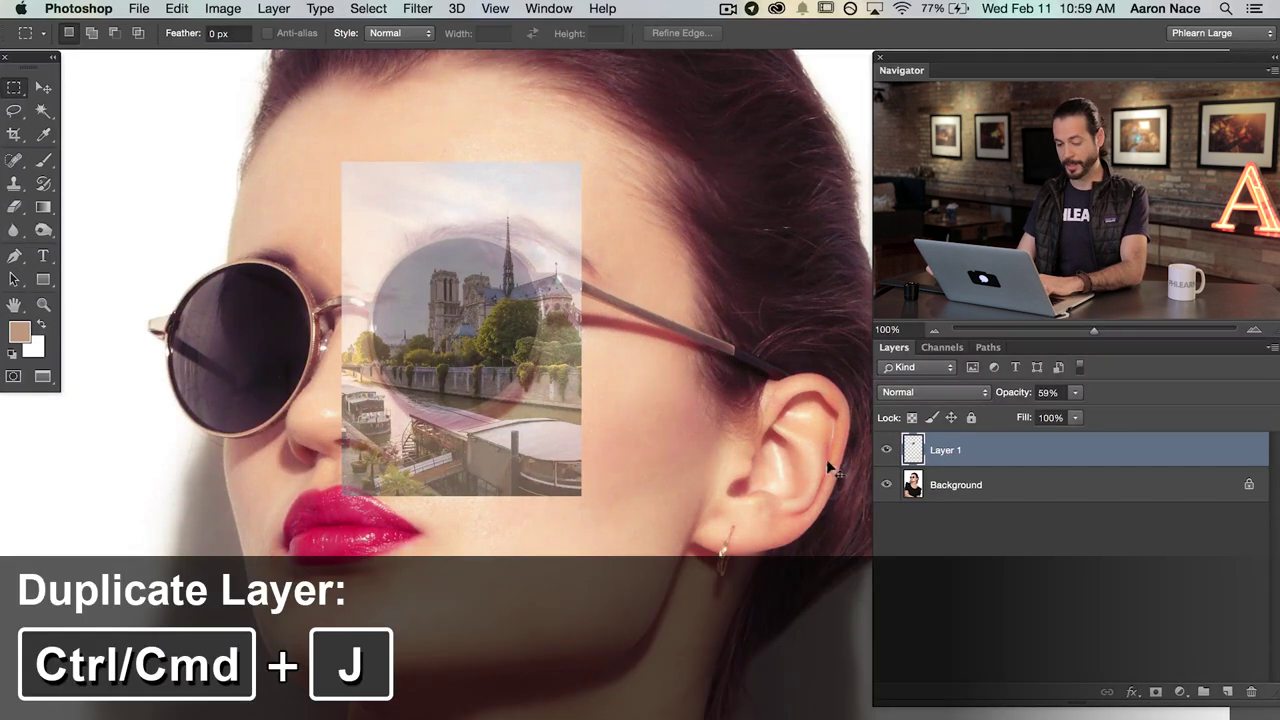
- Duplicate the Notre-Dame layer and move the copy left over the left lens
{"action": "key", "text": "super+j"}
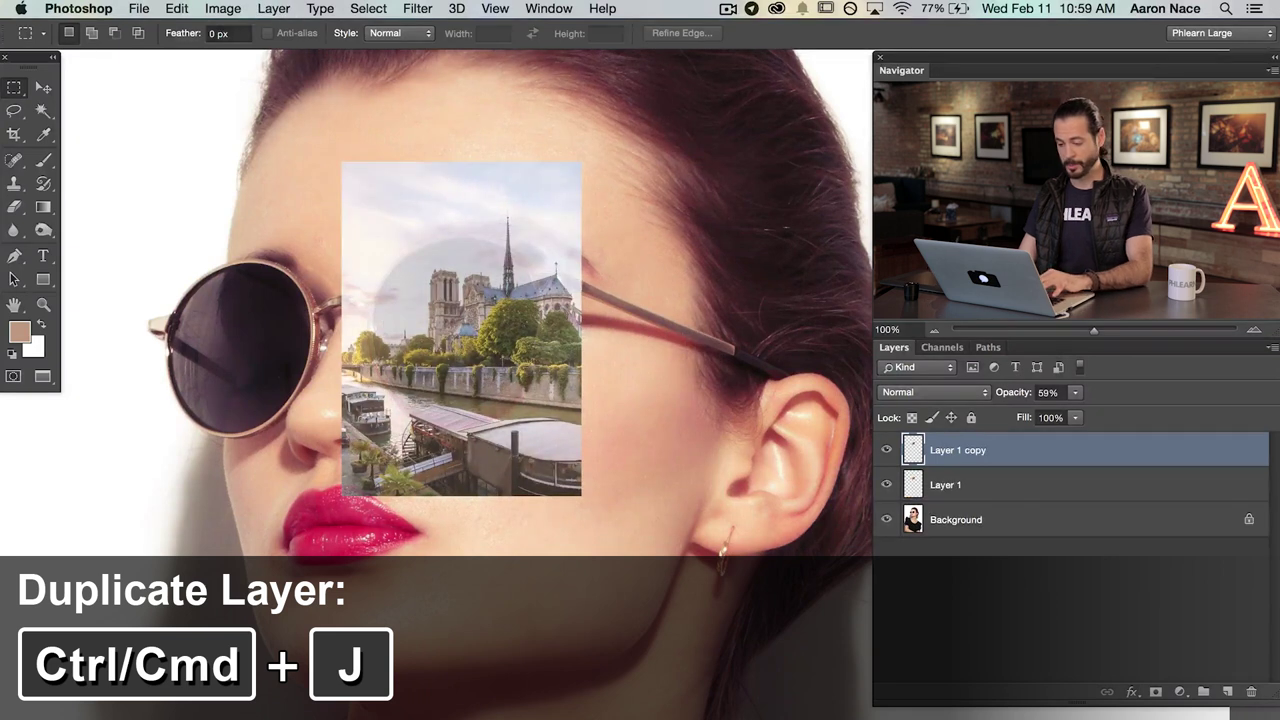
{"action": "key", "text": "v"}
{"action": "left_click_drag", "start_coordinate": [521, 376], "coordinate": [313, 388]}
{"action": "left_click_drag", "start_coordinate": [315, 386], "coordinate": [305, 387]}
{"action": "key", "text": "m"}
{"action": "left_click_drag", "start_coordinate": [370, 128], "coordinate": [423, 354]}
{"action": "left_click_drag", "start_coordinate": [365, 412], "coordinate": [336, 540]}
{"action": "key", "text": "super+d"}
- Toggle each Notre-Dame layer's visibility to compare the two lenses
{"action": "scroll", "coordinate": [675, 461], "scroll_direction": "left", "scroll_amount": 5}
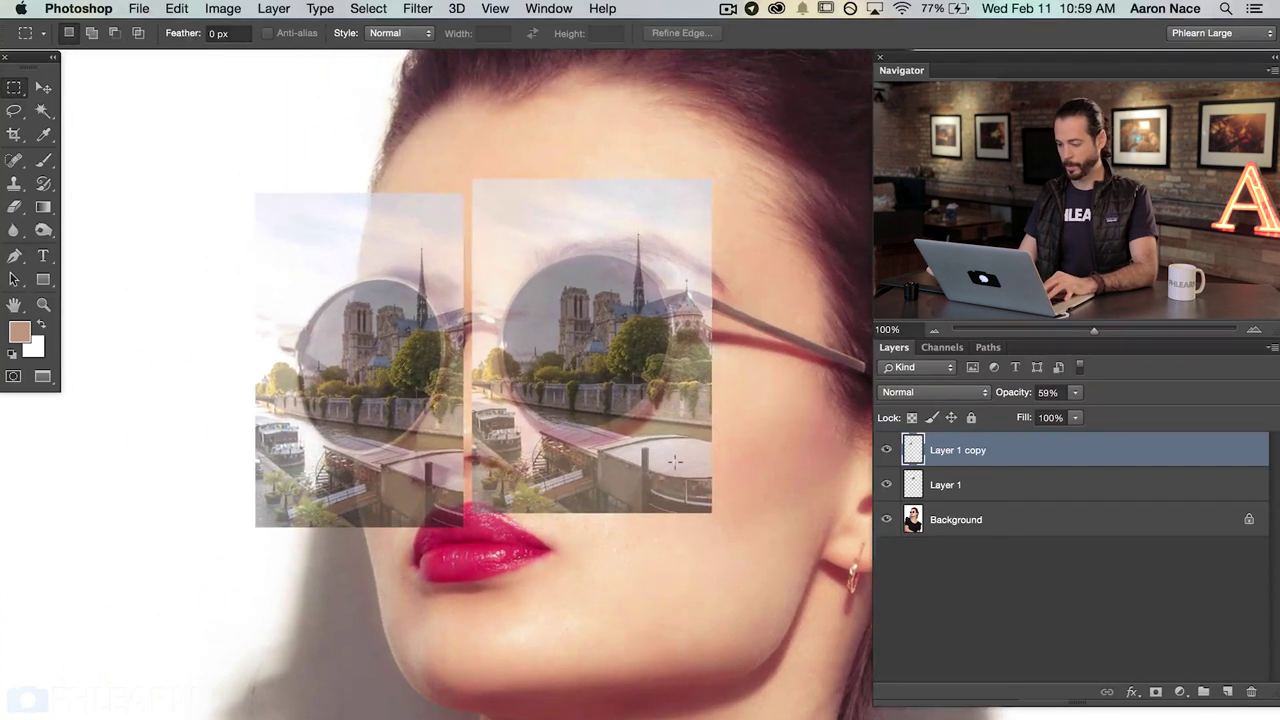
{"action": "left_click", "coordinate": [886, 450]}
{"action": "left_click", "coordinate": [886, 450]}
{"action": "left_click", "coordinate": [886, 450]}
{"action": "left_click", "coordinate": [886, 450]}
{"action": "left_click", "coordinate": [886, 485]}
{"action": "left_click", "coordinate": [886, 485]}
{"action": "left_click", "coordinate": [886, 485]}
{"action": "left_click", "coordinate": [886, 485]}
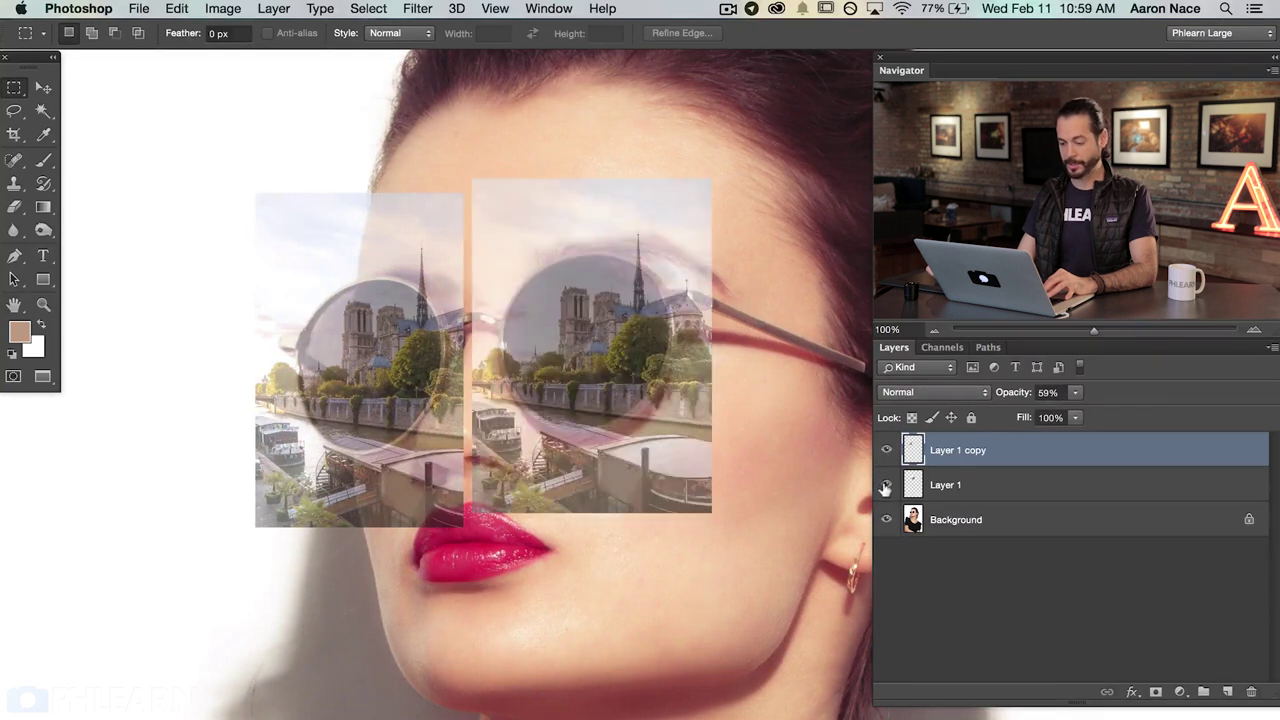
- Set both Layer 1 and Layer 1 copy to 100% opacity
{"action": "left_click", "coordinate": [980, 486]}
{"action": "key", "text": "v"}
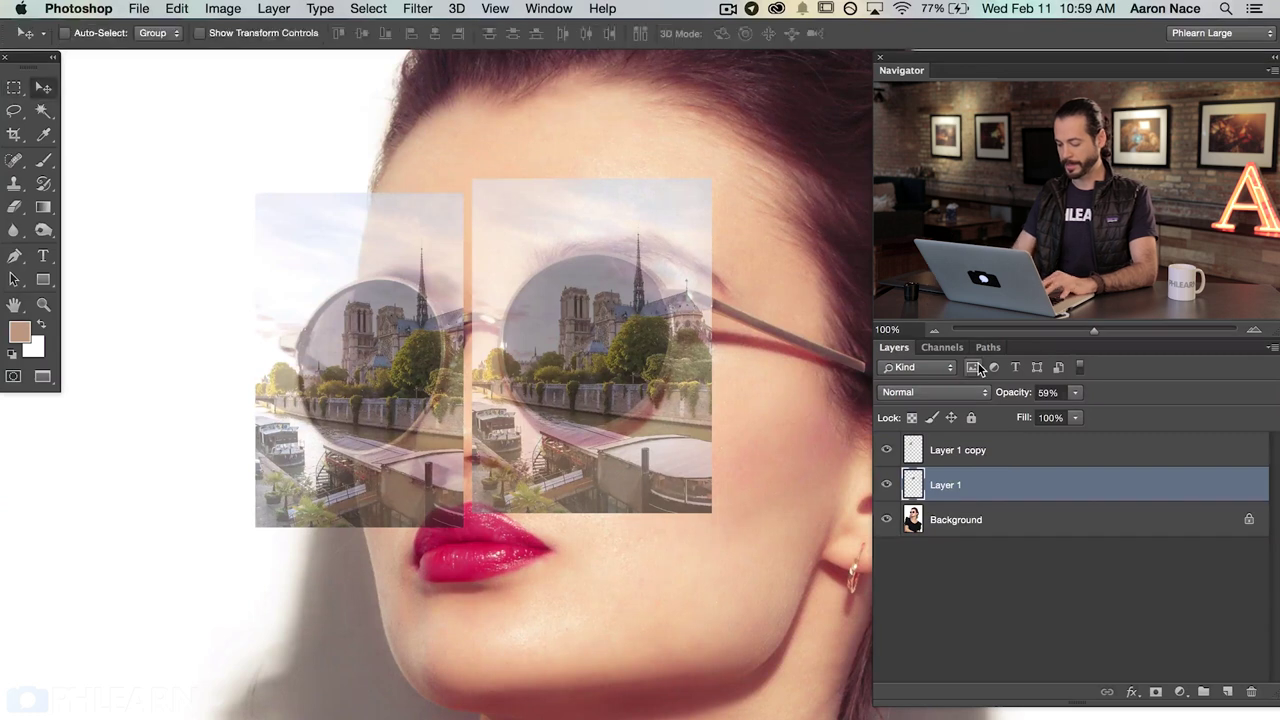
{"action": "key", "text": "0"}
{"action": "left_click", "coordinate": [965, 452]}
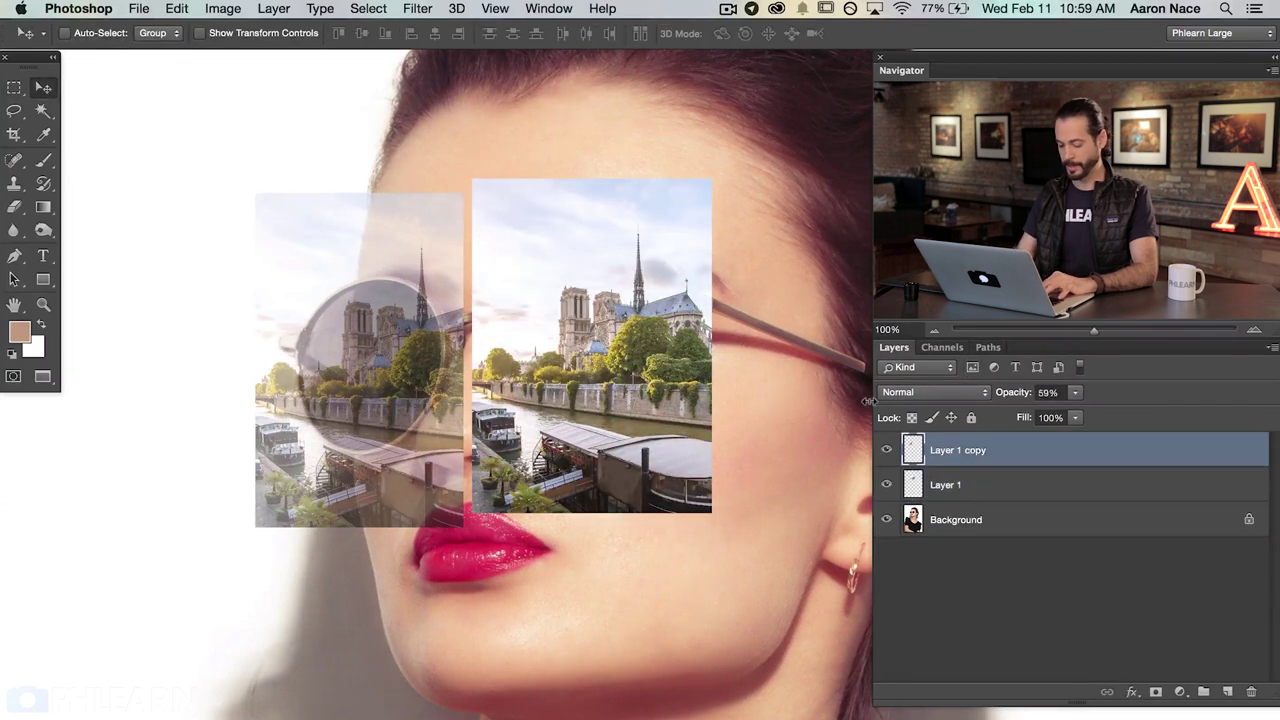
{"action": "key", "text": "0"}
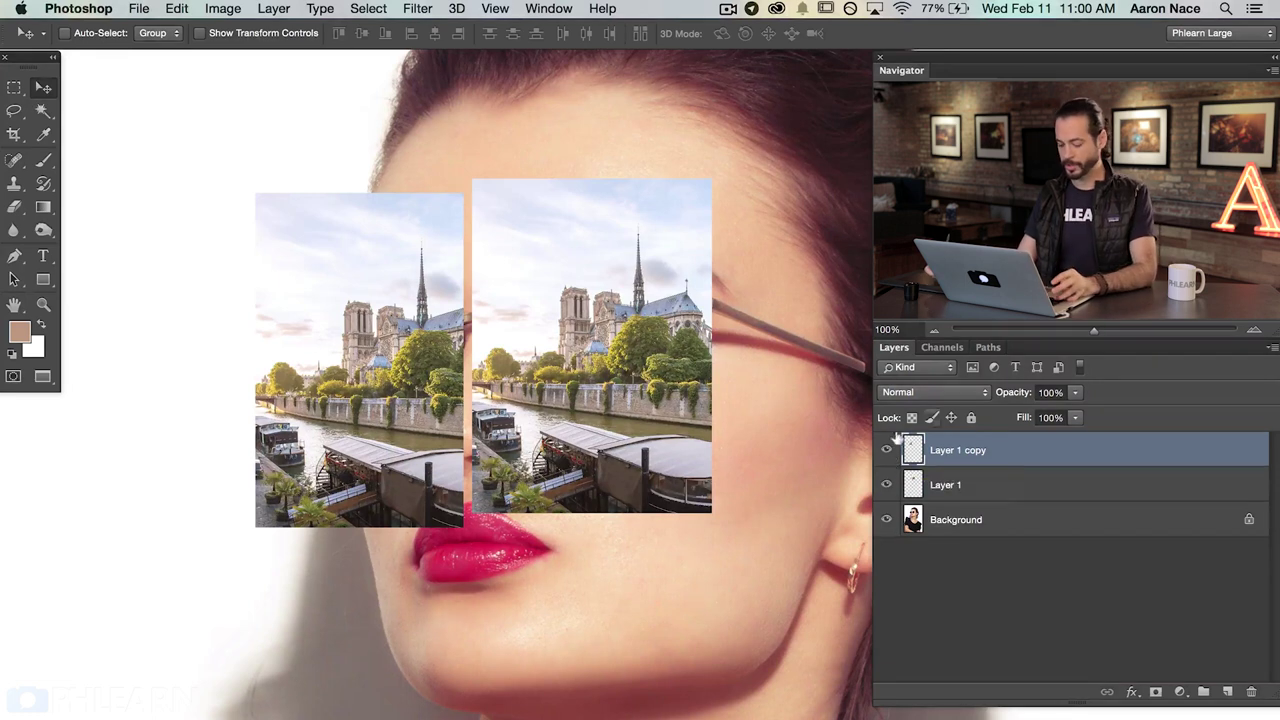
- Merge the two Notre-Dame layers into Layer 1 copy and hide it
{"action": "left_click", "coordinate": [1000, 482], "text": "shift"}
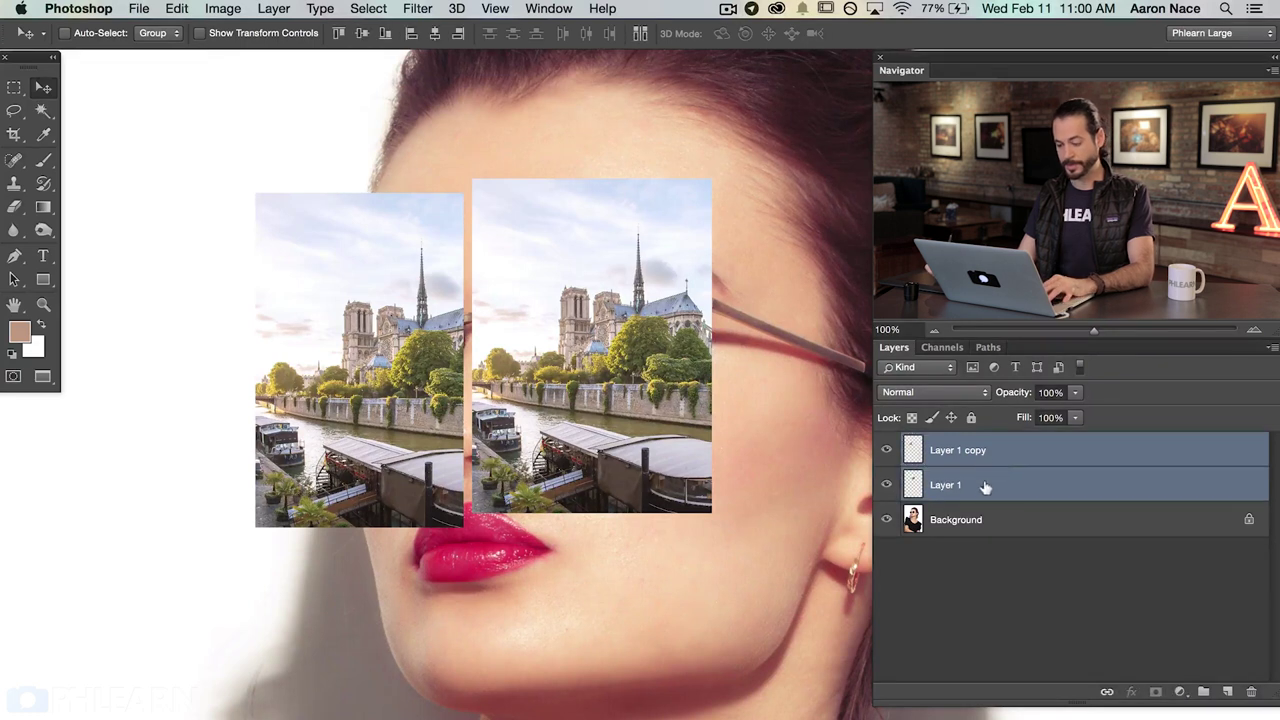
{"action": "key", "text": "super"}
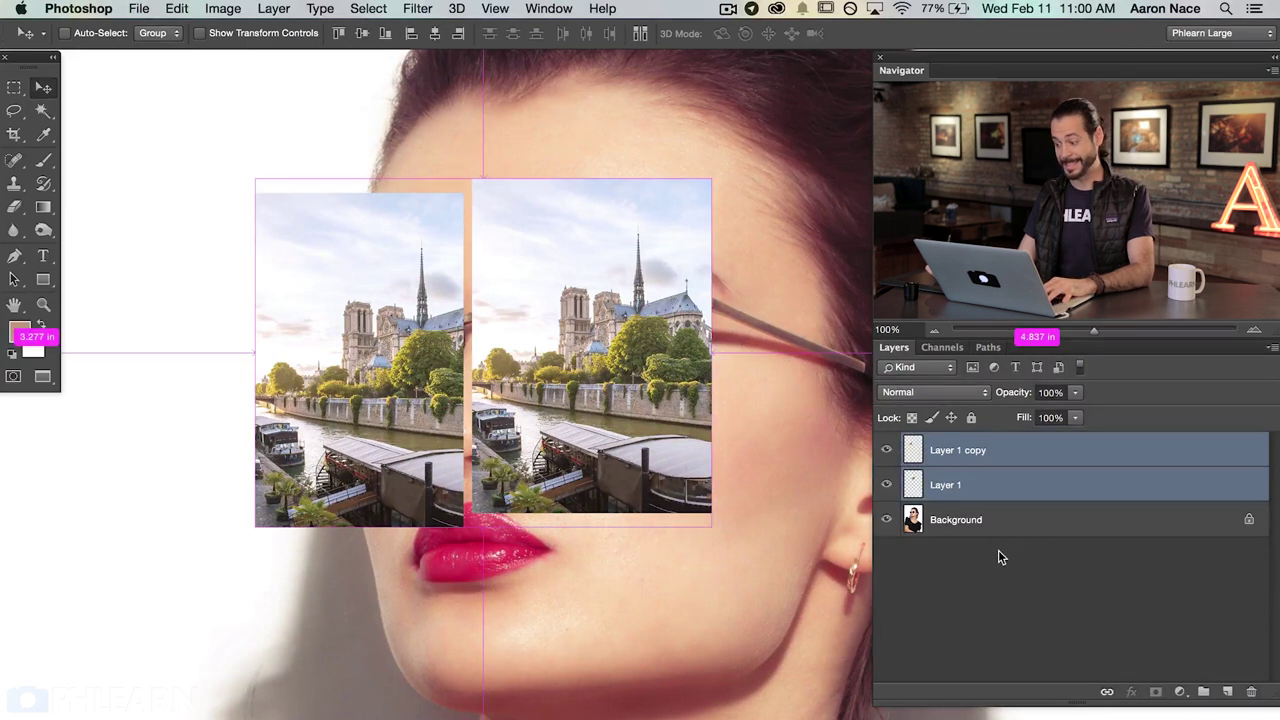
{"action": "key", "text": "super+e"}
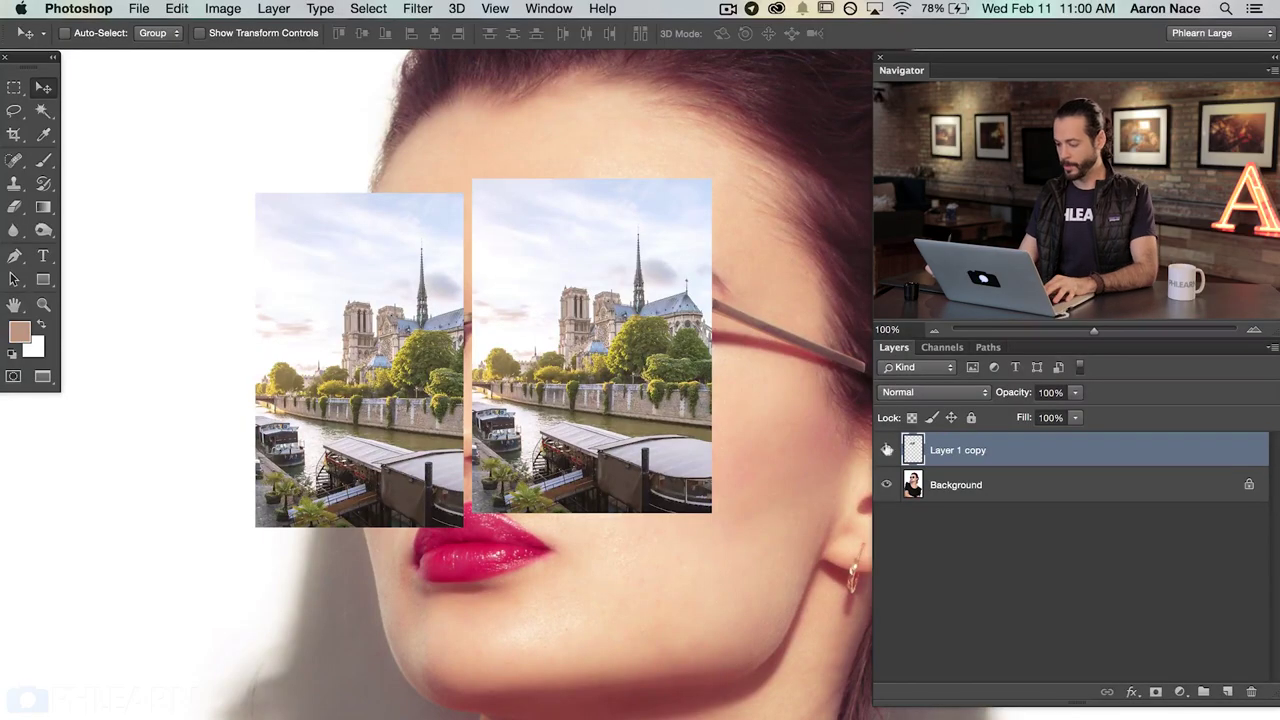
{"action": "left_click", "coordinate": [884, 452]}
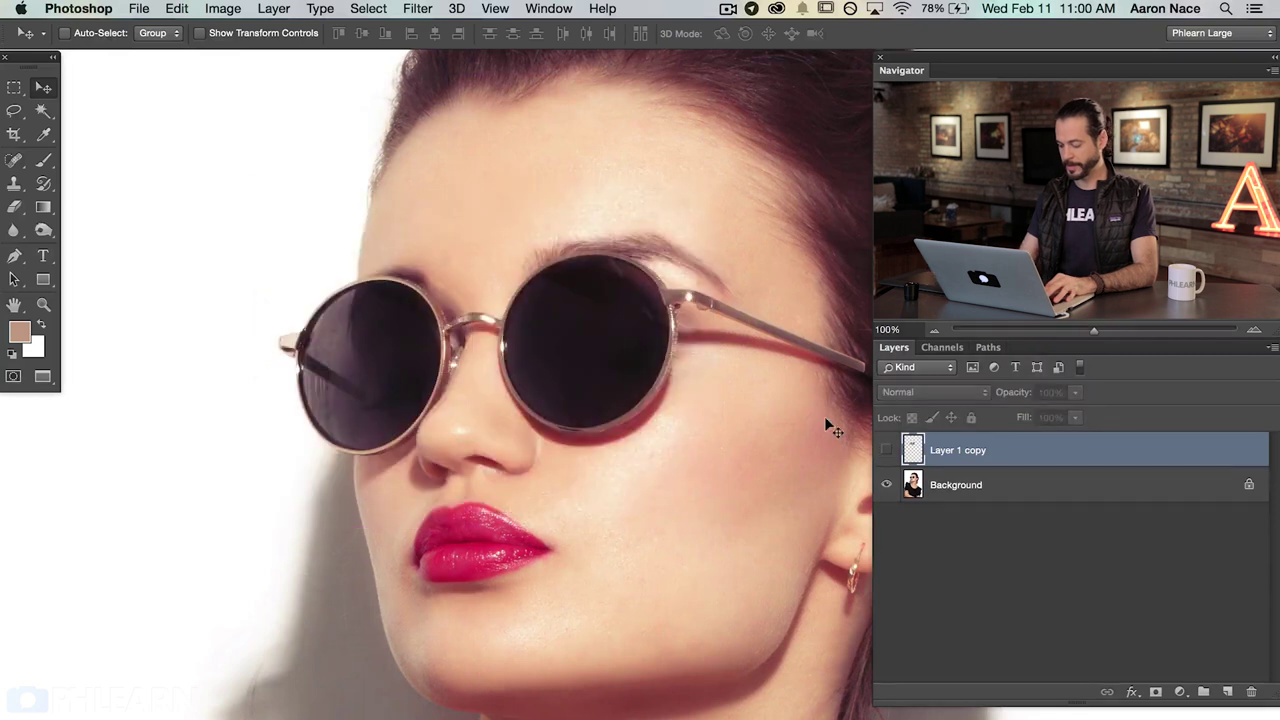
- With the Magic Wand and Sample All Layers enabled, select the dark right lens
{"action": "key", "text": "super+plus"}
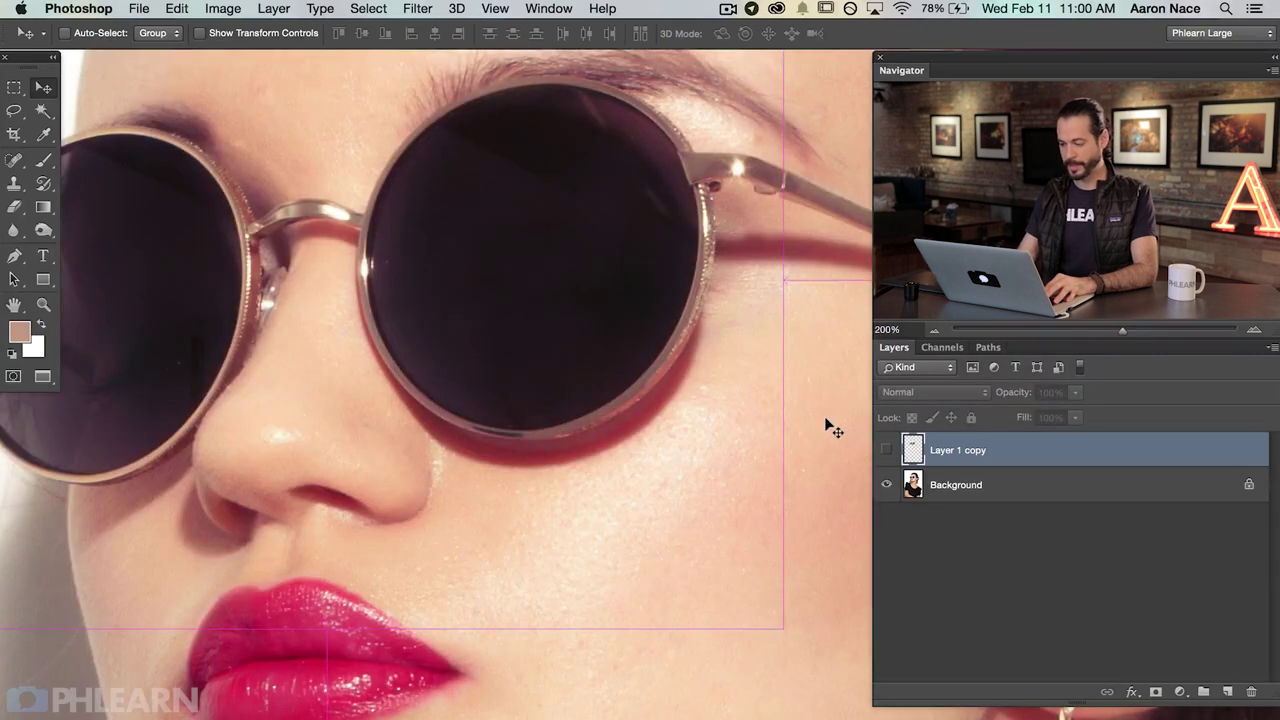
{"action": "left_click", "coordinate": [42, 112]}
{"action": "left_click", "coordinate": [462, 258]}
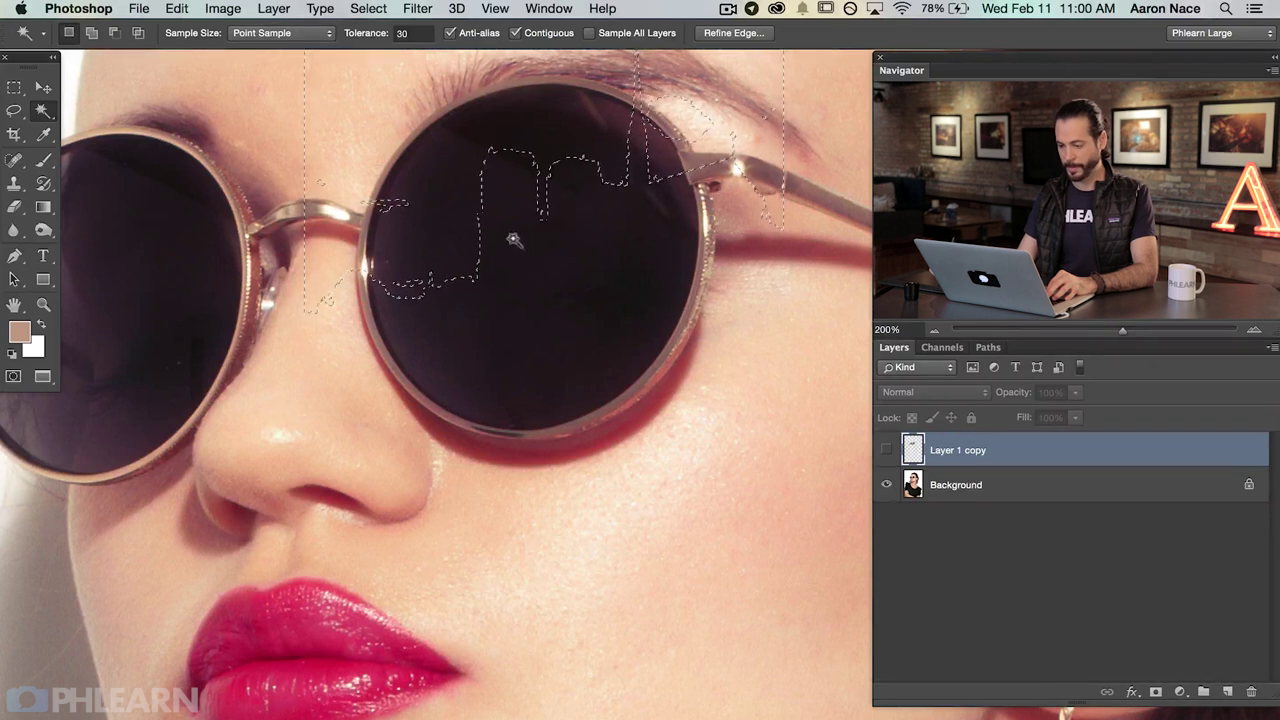
{"action": "left_click", "coordinate": [590, 33]}
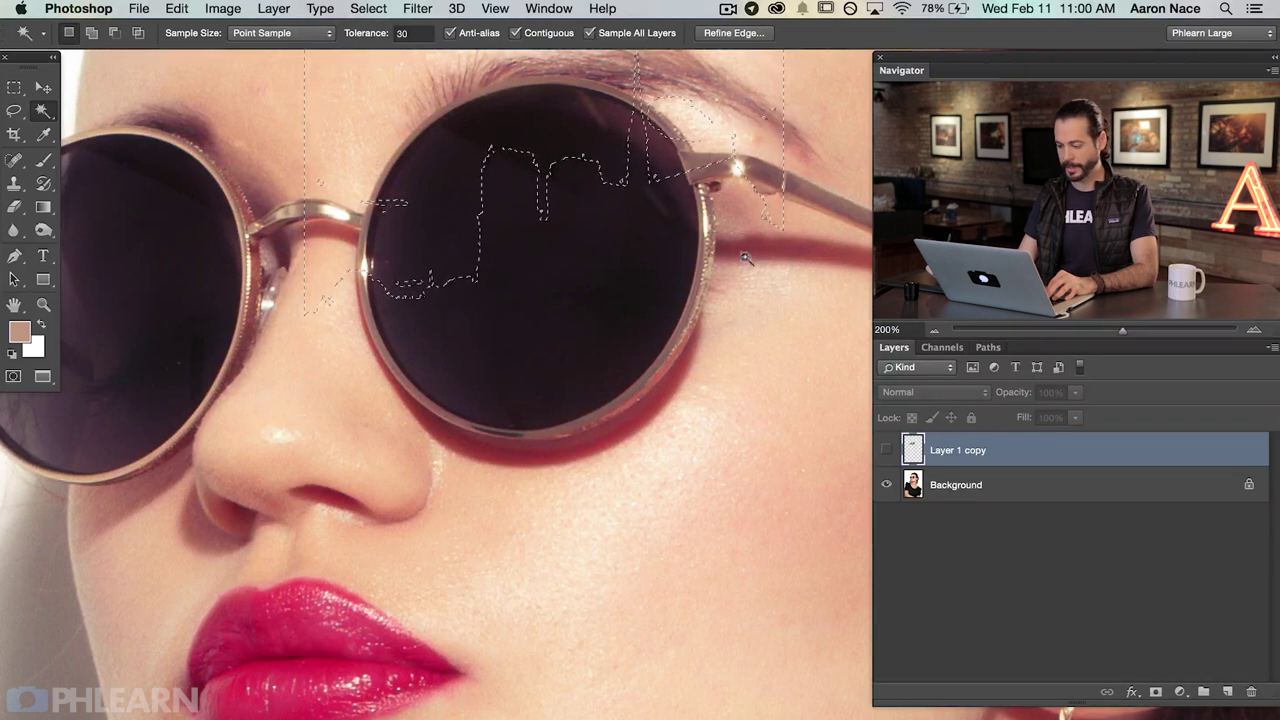
{"action": "key", "text": "super+d"}
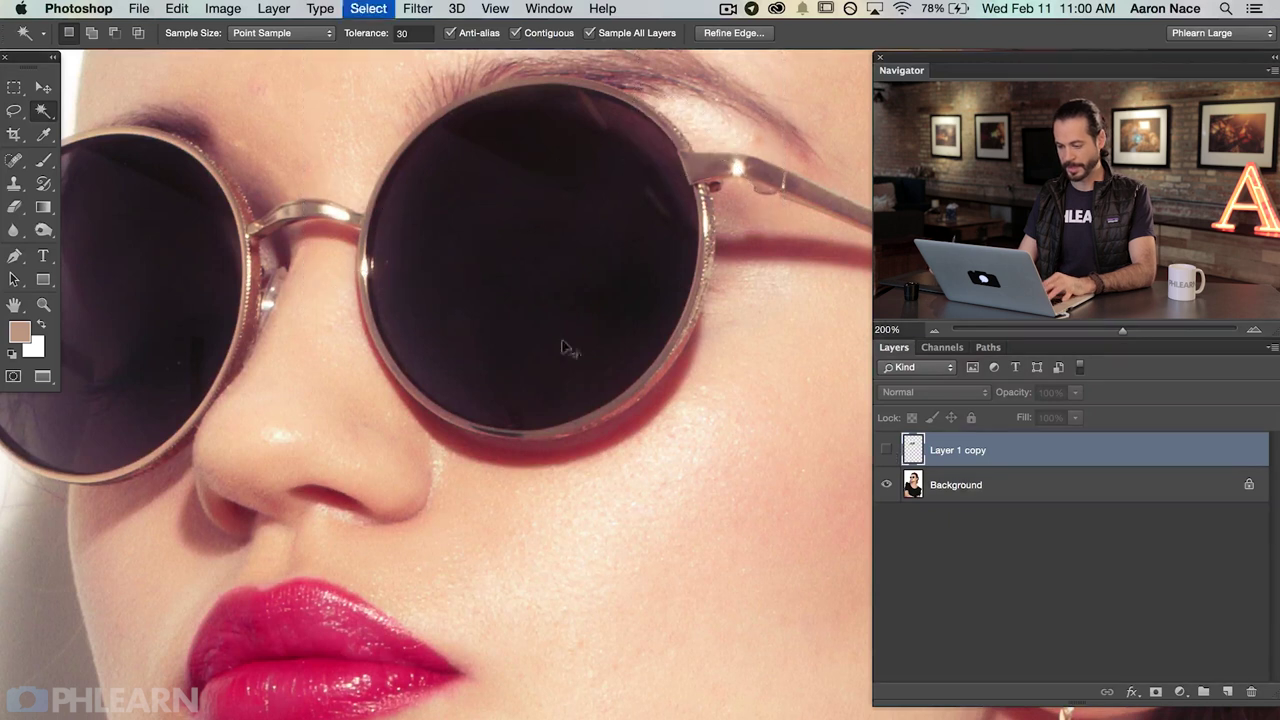
{"action": "left_click", "coordinate": [531, 266]}
- Add the right lens rim and reflection plus the left lens's dark and light areas
{"action": "left_click", "coordinate": [400, 318], "text": "shift"}
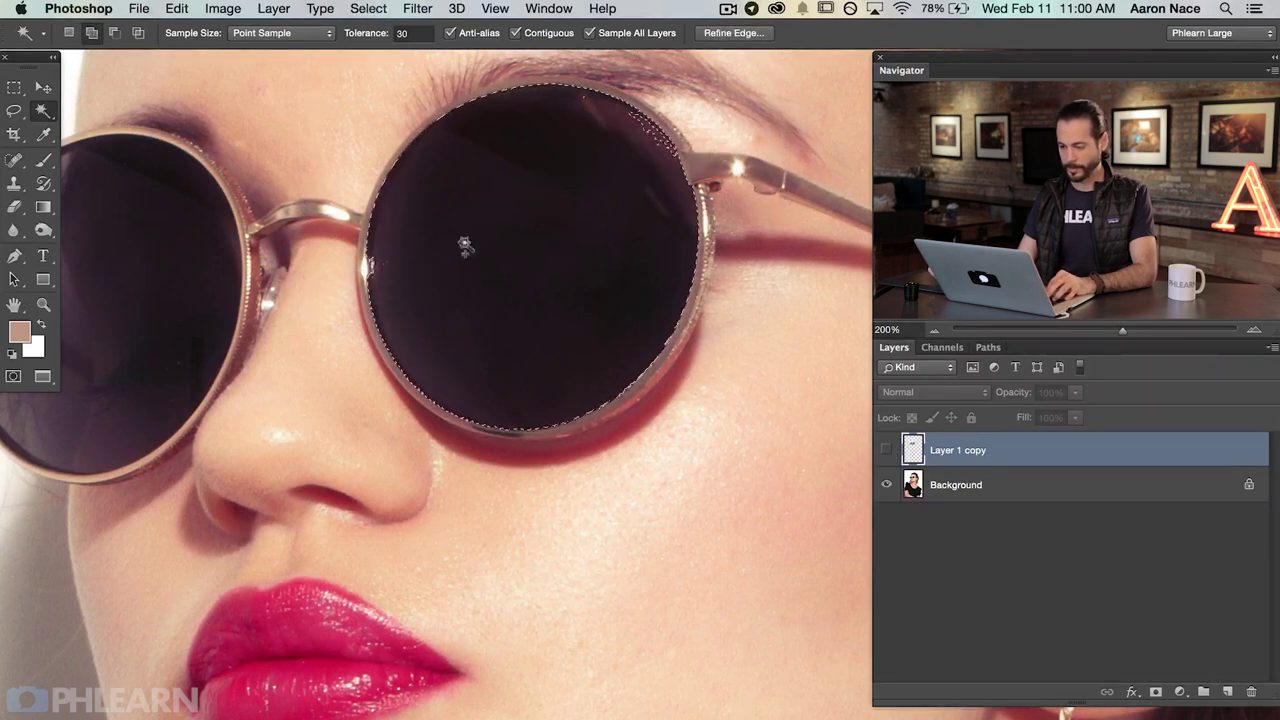
{"action": "left_click", "coordinate": [637, 151], "text": "shift"}
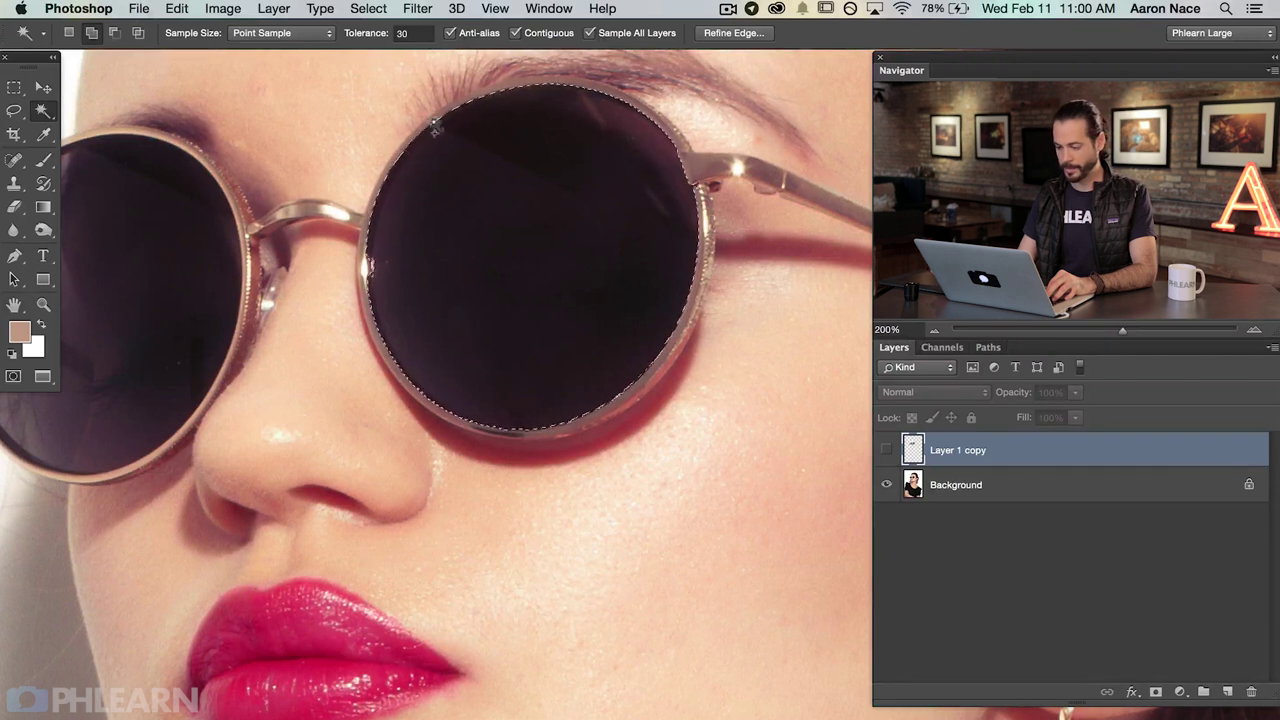
{"action": "scroll", "coordinate": [396, 374], "scroll_direction": "left", "scroll_amount": 5}
{"action": "scroll", "coordinate": [396, 374], "scroll_direction": "up", "scroll_amount": 1}
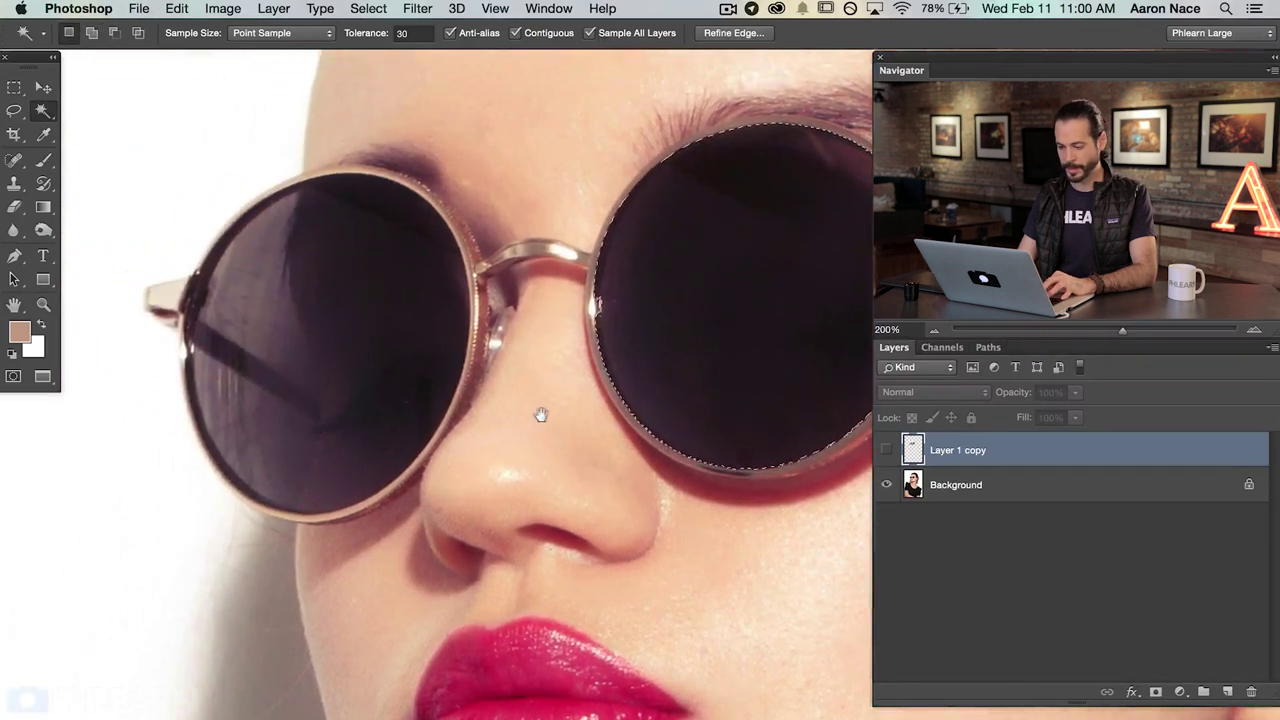
{"action": "left_click", "coordinate": [386, 305], "text": "shift"}
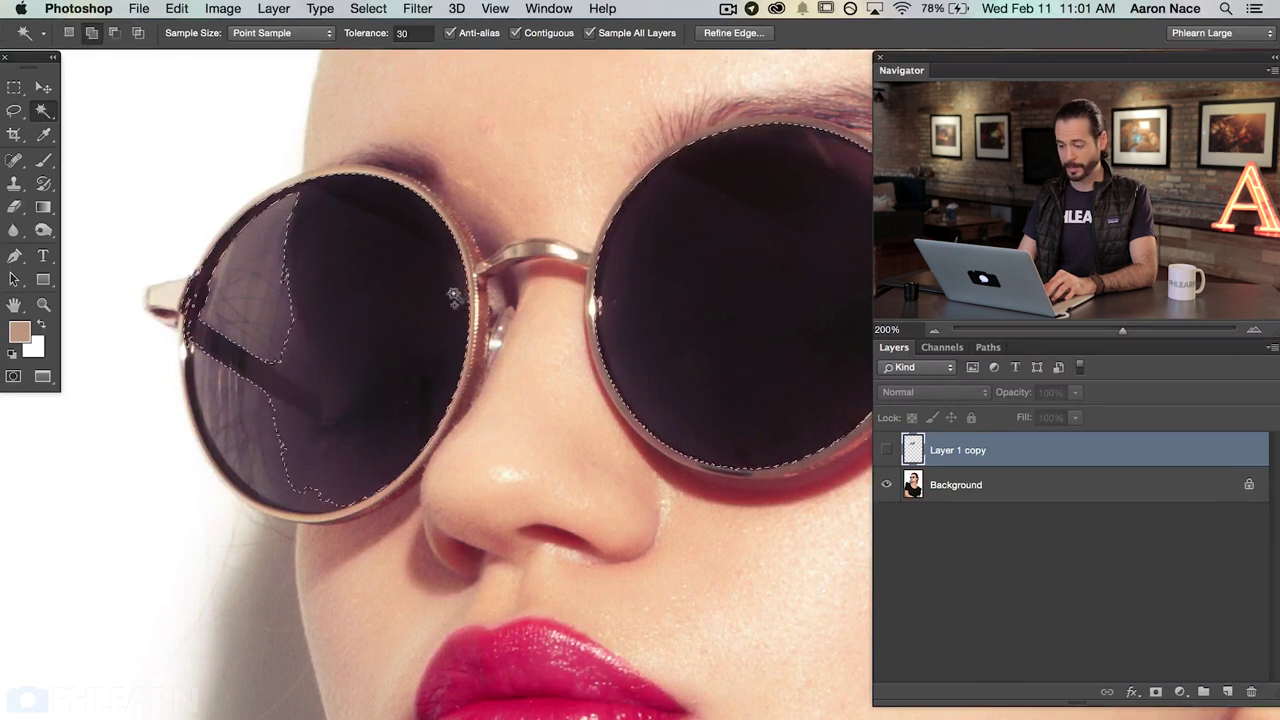
{"action": "left_click", "coordinate": [246, 292], "text": "shift"}
{"action": "key", "text": "shift"}
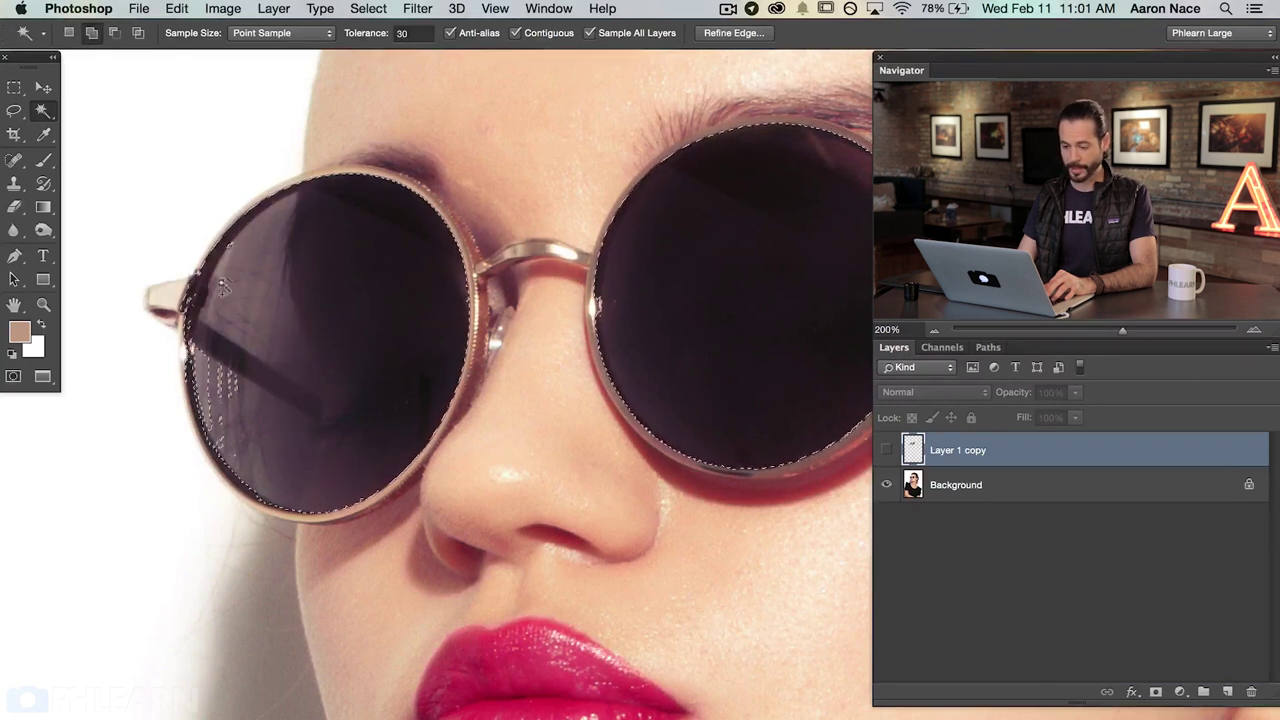
{"action": "left_click", "coordinate": [228, 384], "text": "shift"}
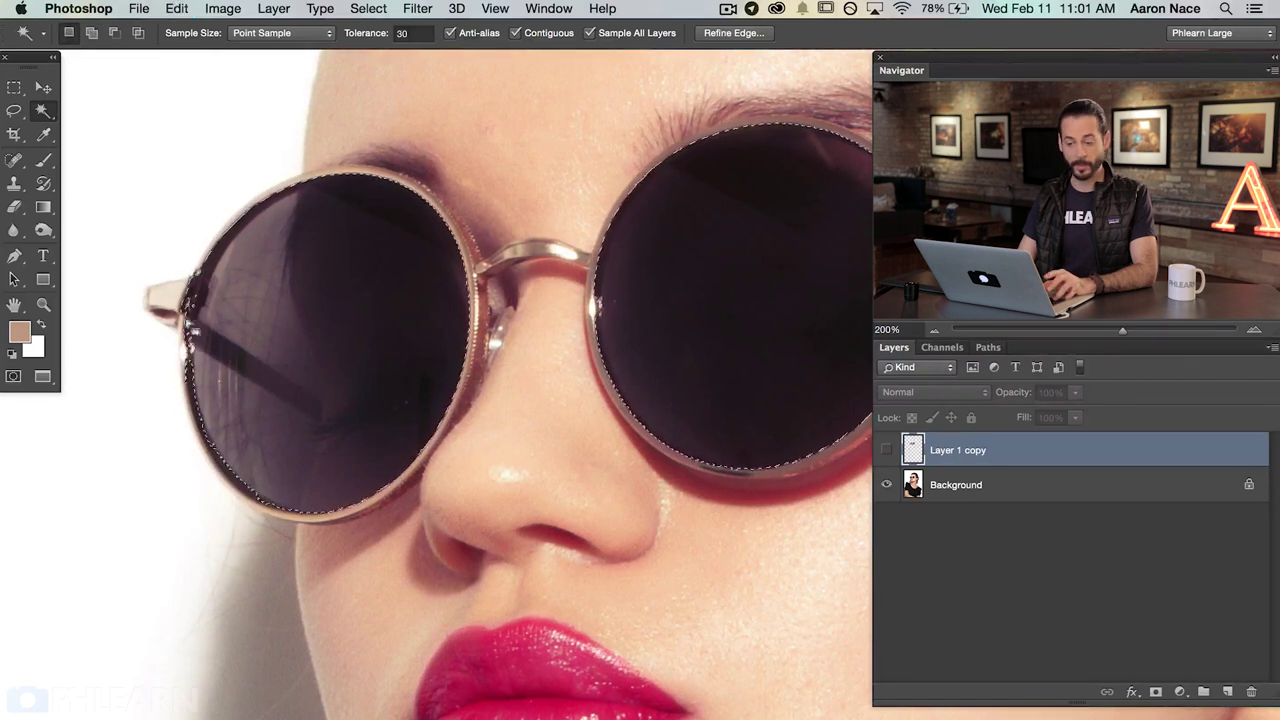
{"action": "left_click_drag", "start_coordinate": [655, 345], "coordinate": [573, 406]}
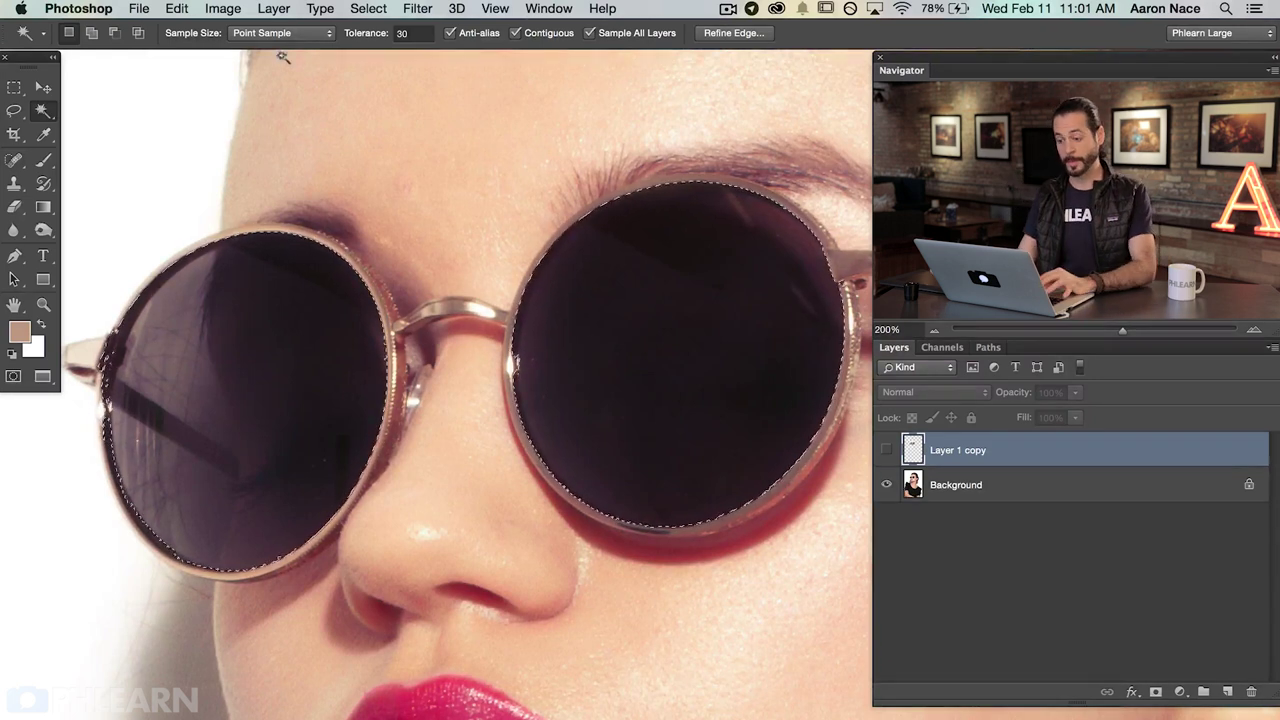
- In Refine Edge, set Smooth to 20 and try Shift Edge values such as +89, -87 and +71
{"action": "left_click", "coordinate": [733, 33]}
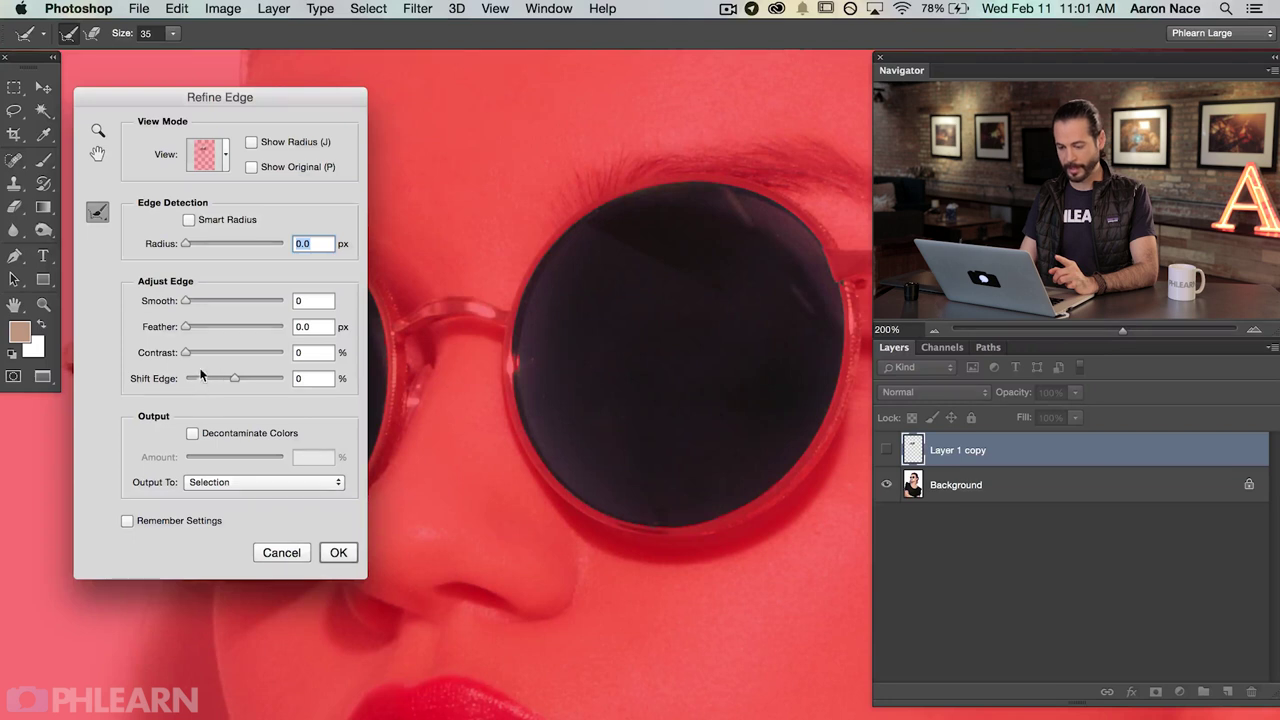
{"action": "left_click_drag", "start_coordinate": [200, 300], "coordinate": [206, 302]}
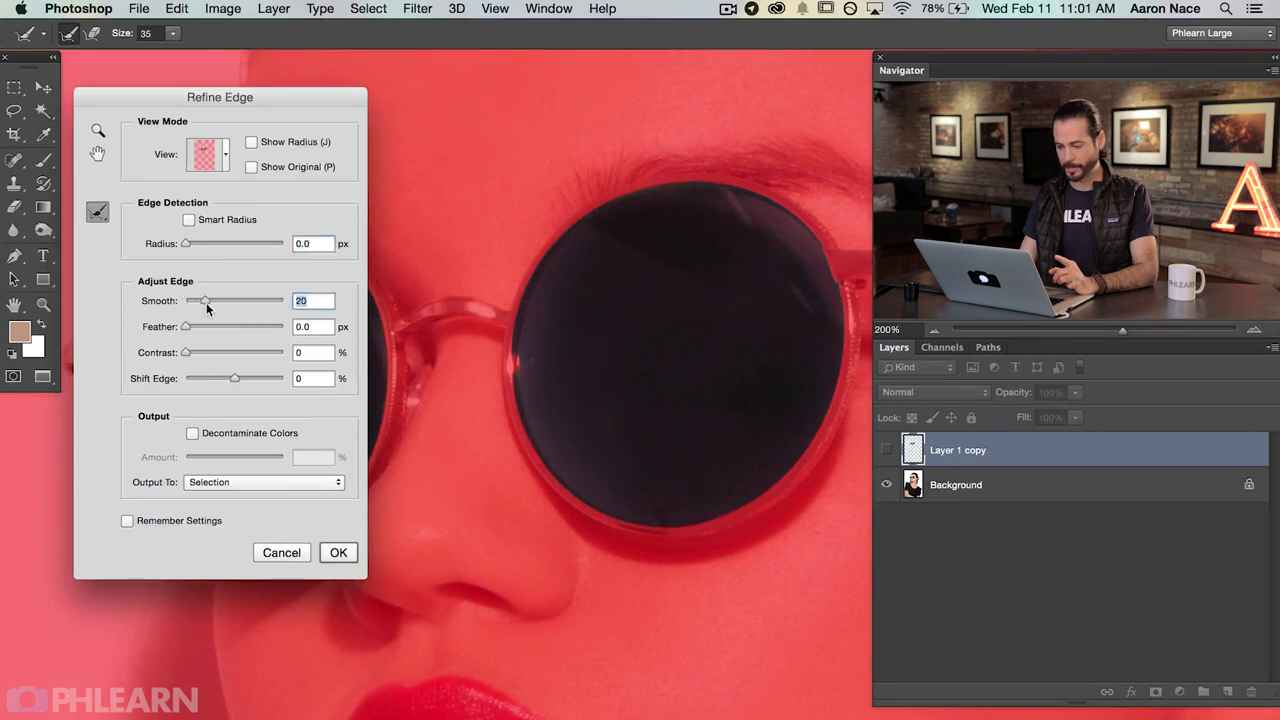
{"action": "left_click", "coordinate": [207, 378]}
{"action": "left_click_drag", "start_coordinate": [210, 377], "coordinate": [277, 373]}
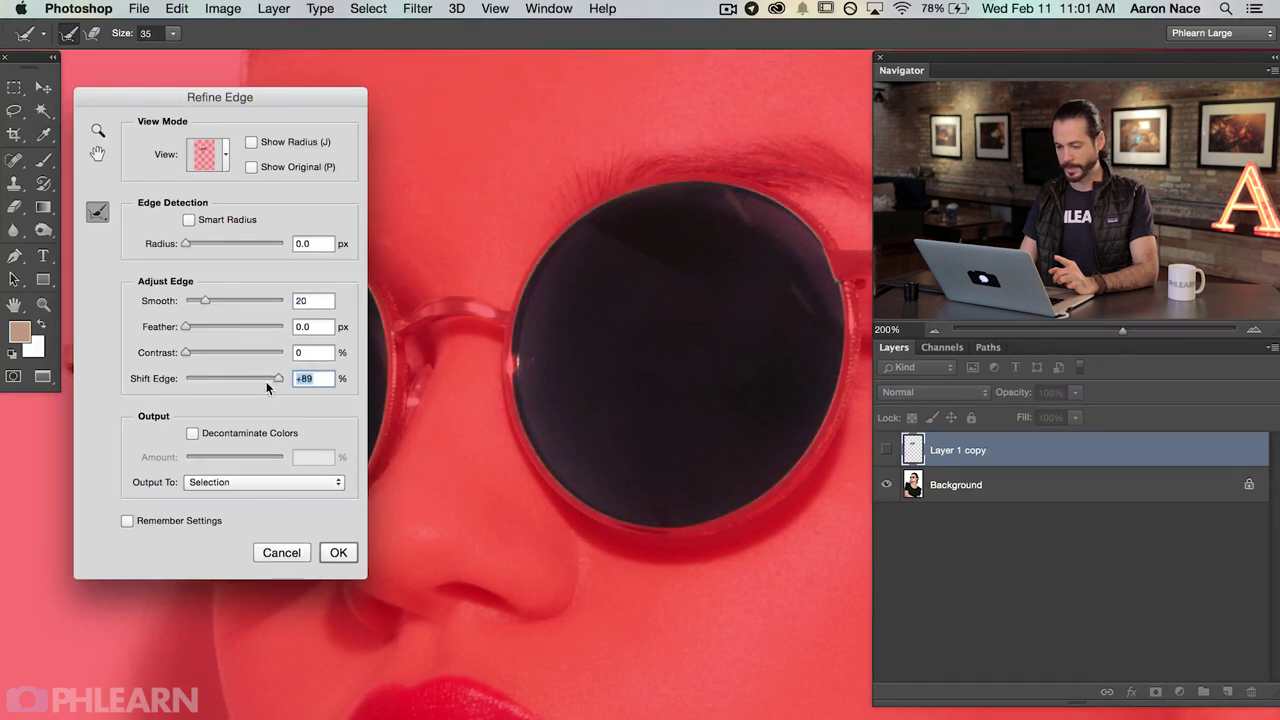
{"action": "left_click", "coordinate": [193, 378]}
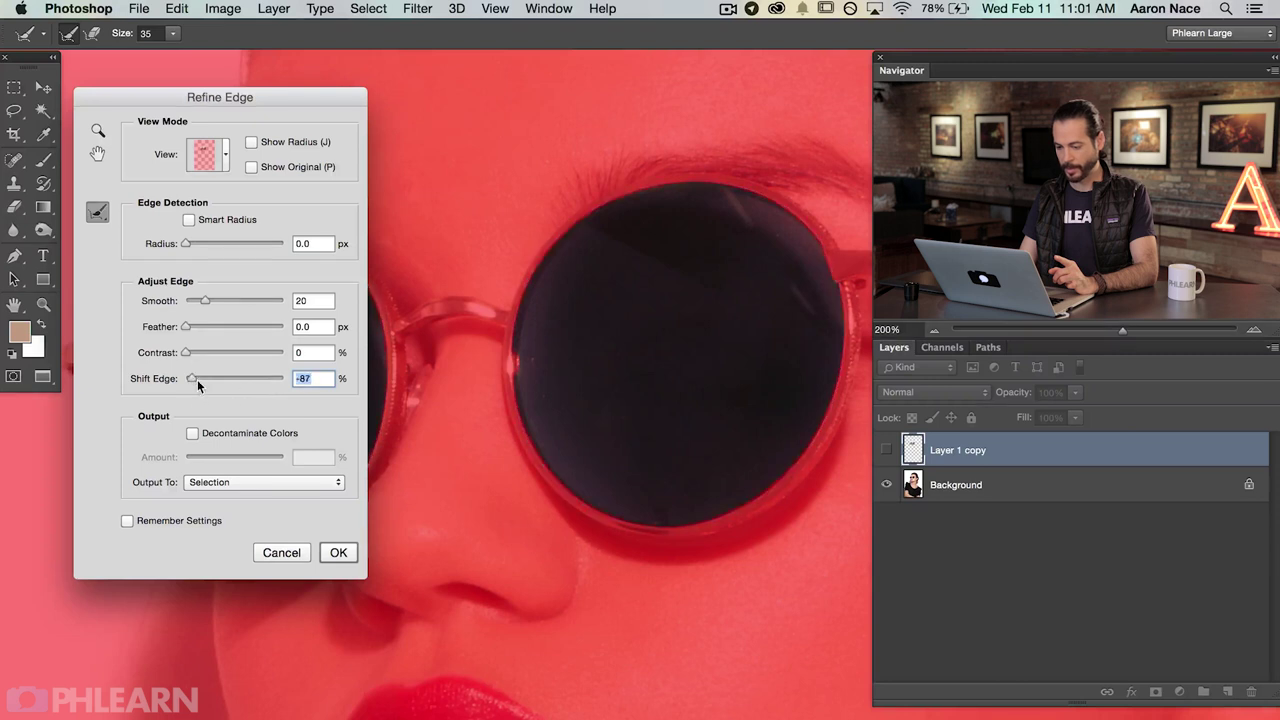
{"action": "left_click_drag", "start_coordinate": [199, 380], "coordinate": [267, 378]}
- Preview On Black, shift the edge fully inward, and apply the refinement
{"action": "left_click", "coordinate": [220, 160]}
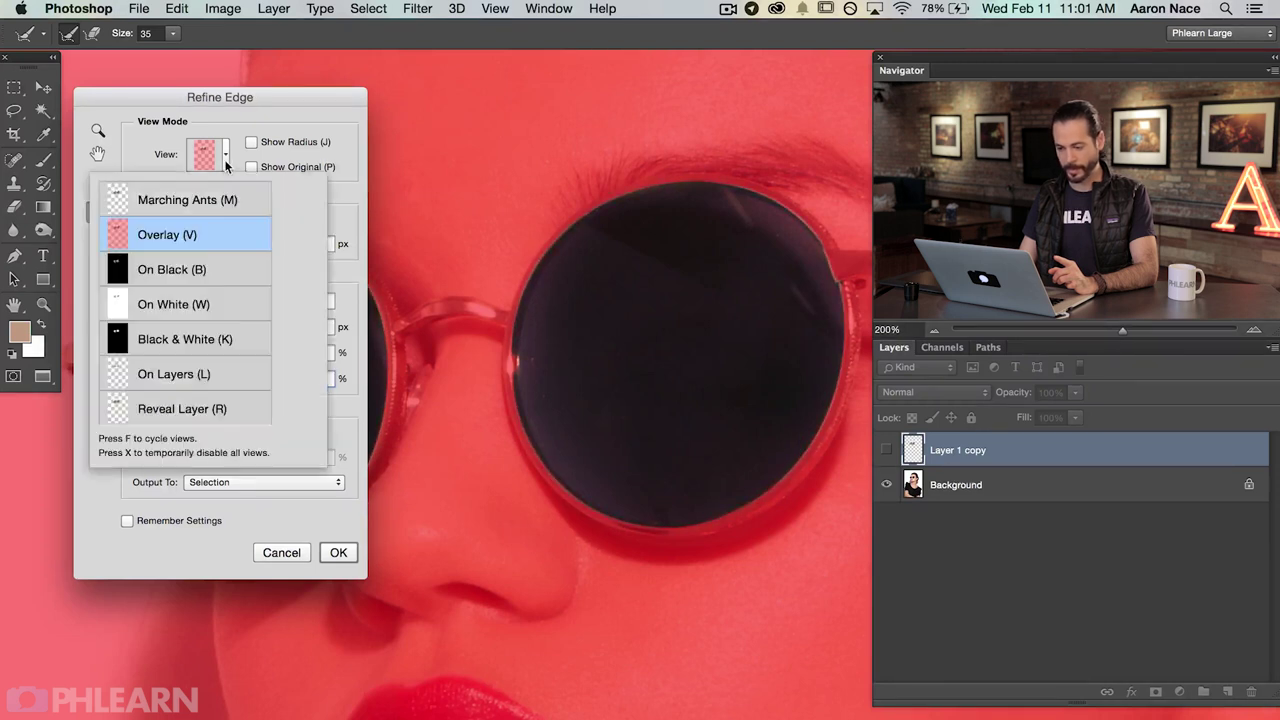
{"action": "left_click", "coordinate": [199, 270]}
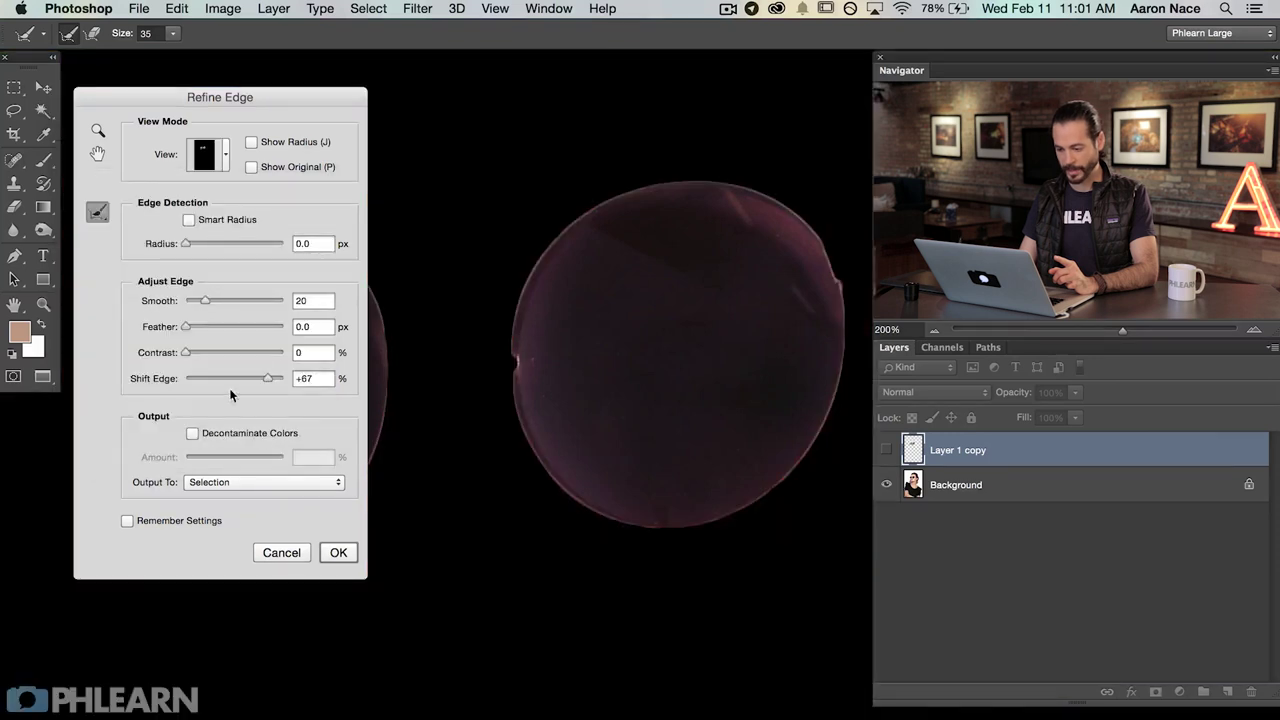
{"action": "left_click", "coordinate": [199, 379]}
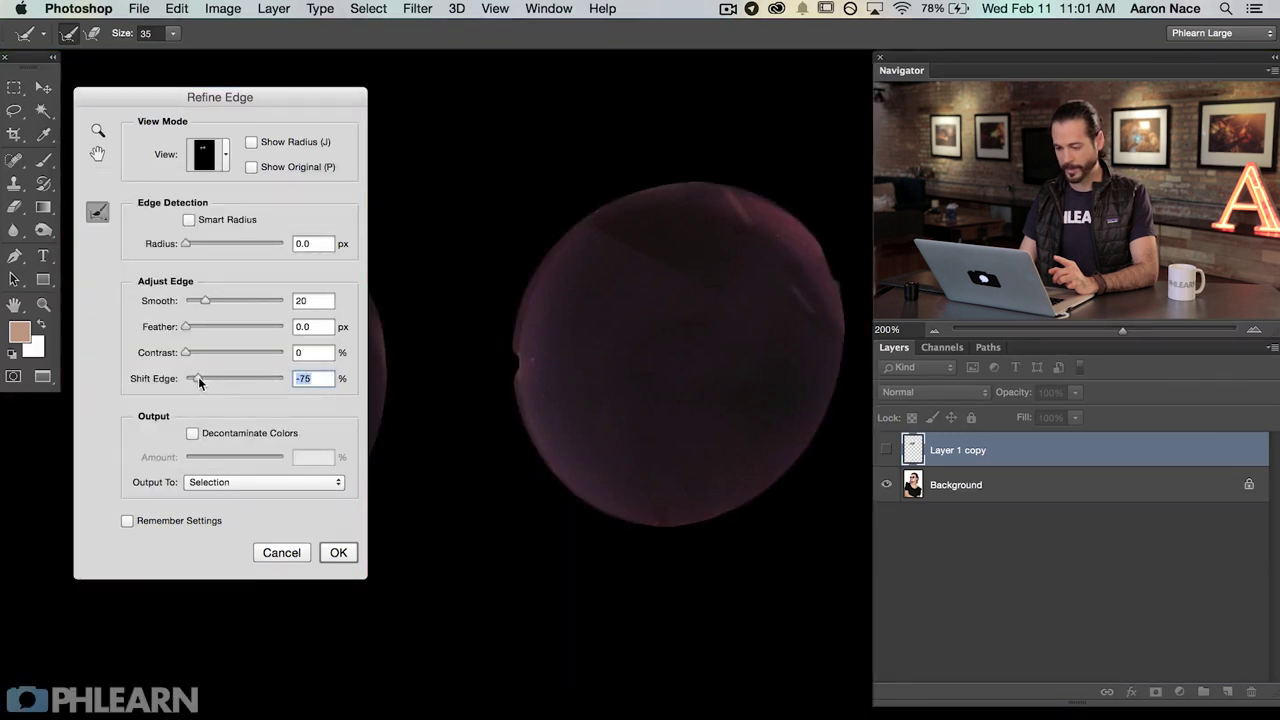
{"action": "left_click", "coordinate": [274, 376]}
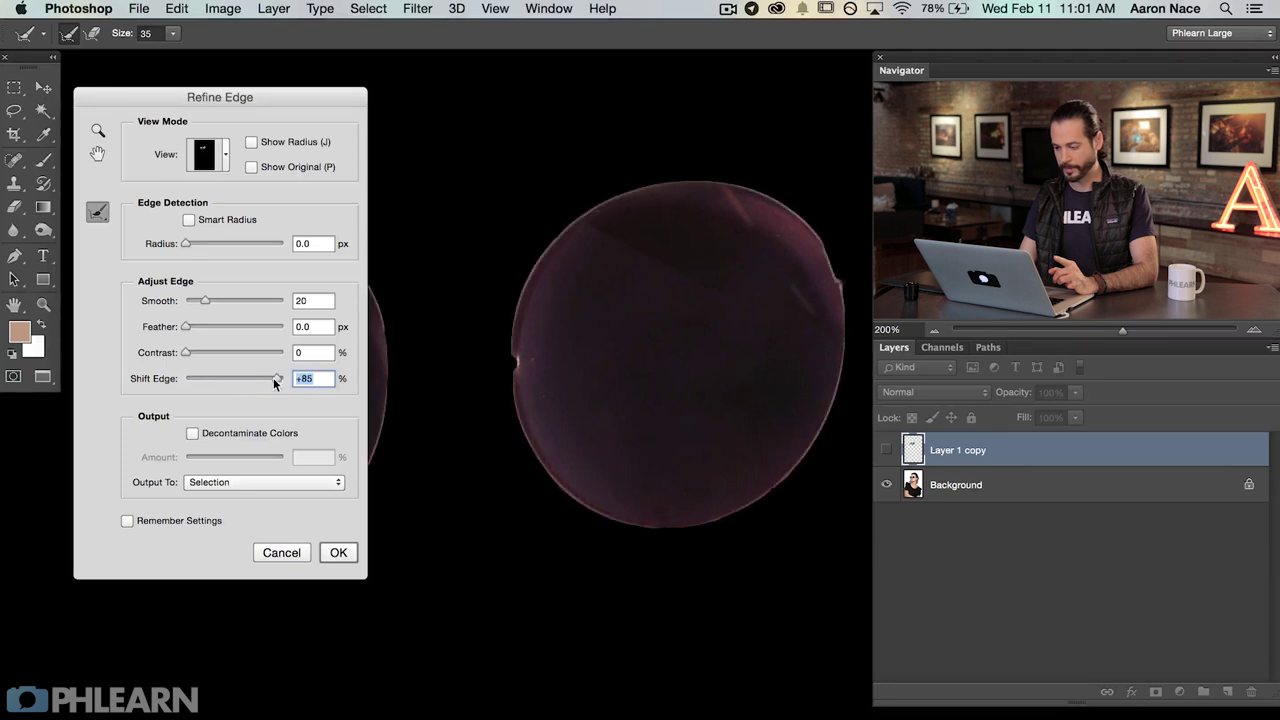
{"action": "left_click", "coordinate": [186, 378]}
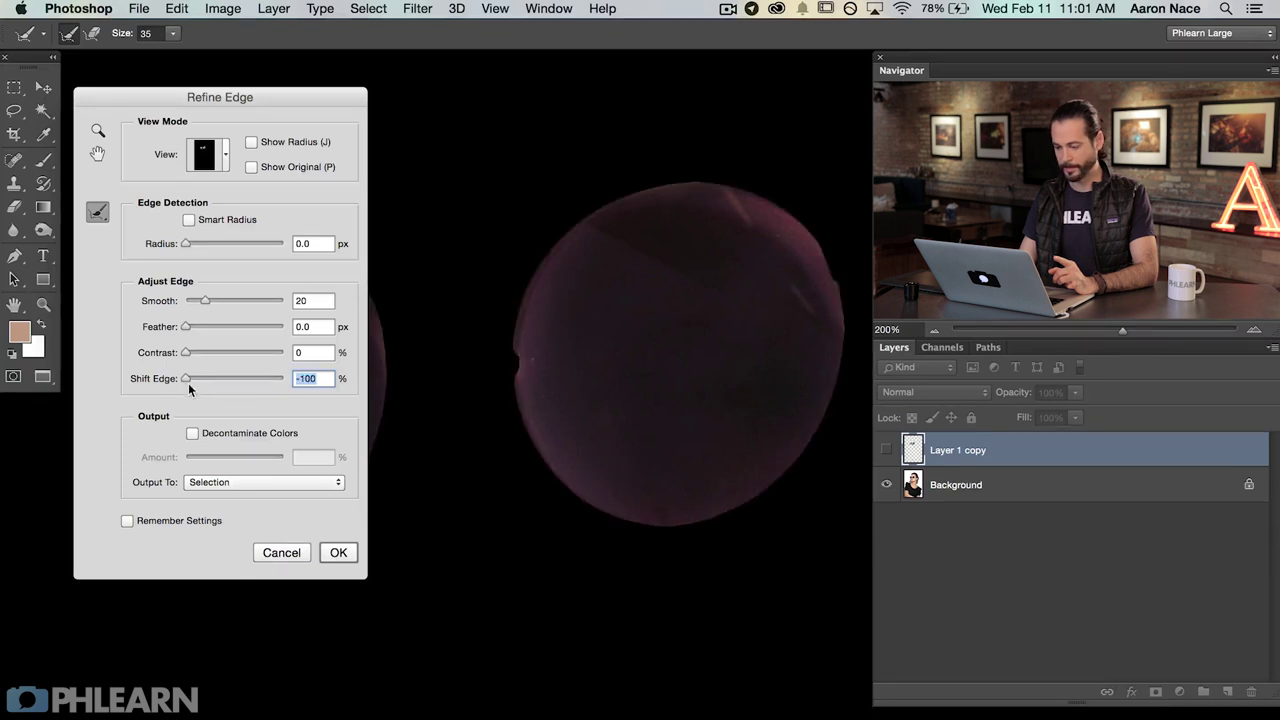
{"action": "left_click", "coordinate": [338, 553]}
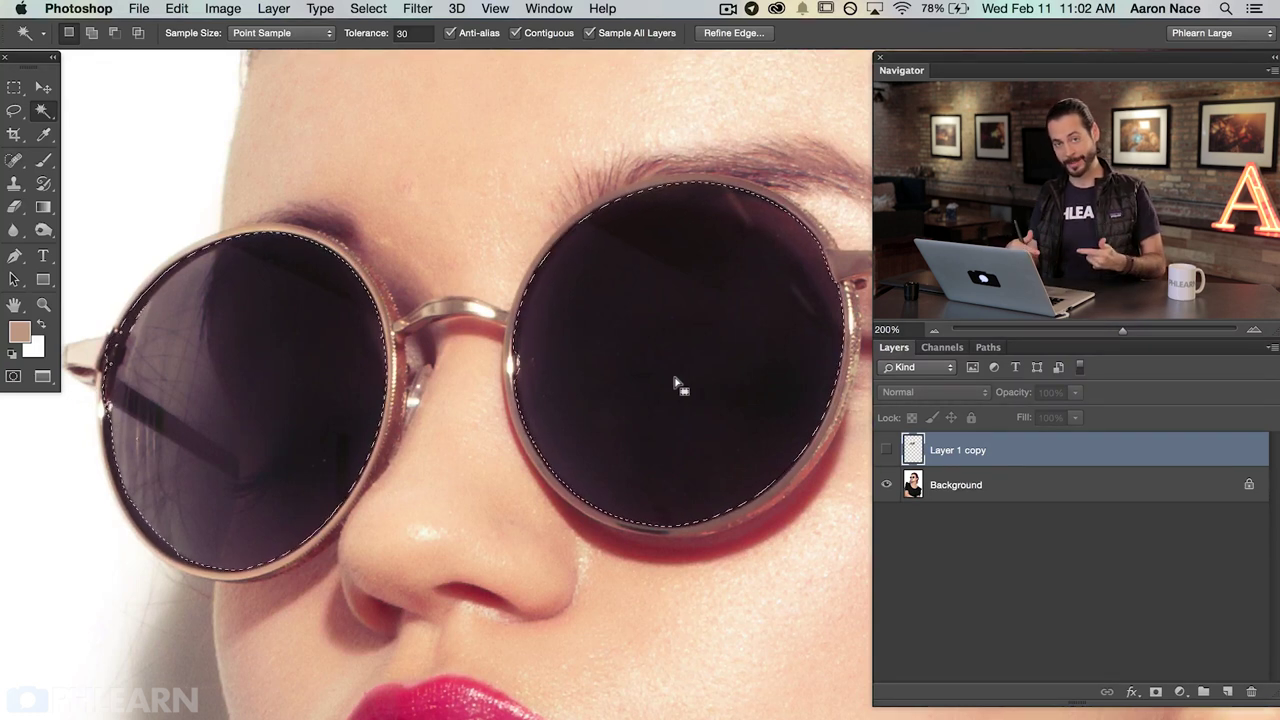
- Show Layer 1 copy, put it in Group 1, and mask the group with the lens selection
{"action": "left_click", "coordinate": [884, 450]}
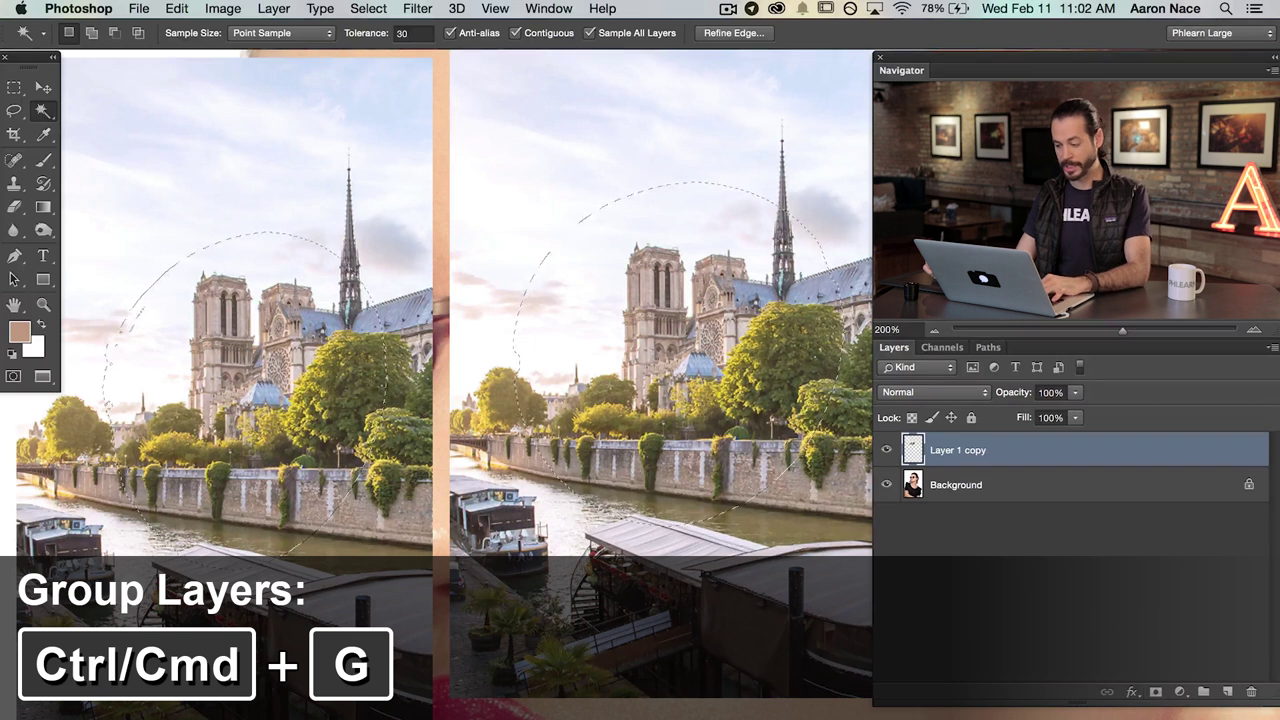
{"action": "key", "text": "super+g"}
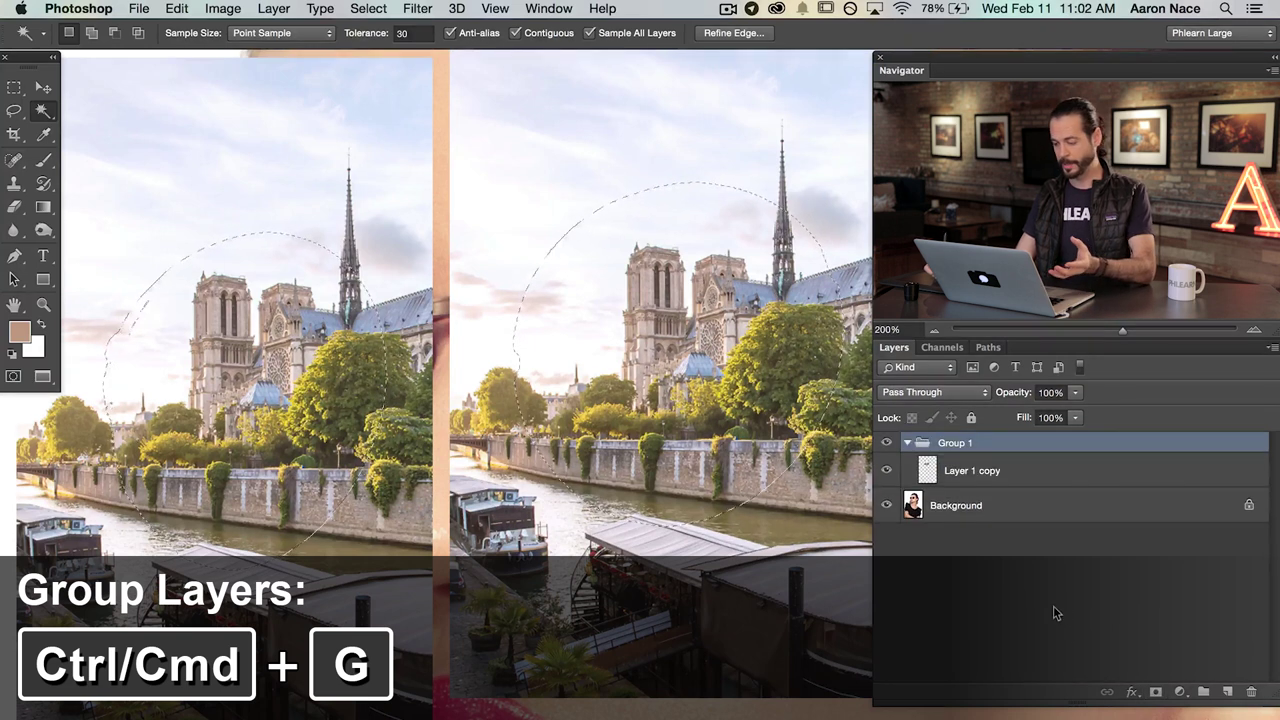
{"action": "left_click", "coordinate": [1153, 692]}
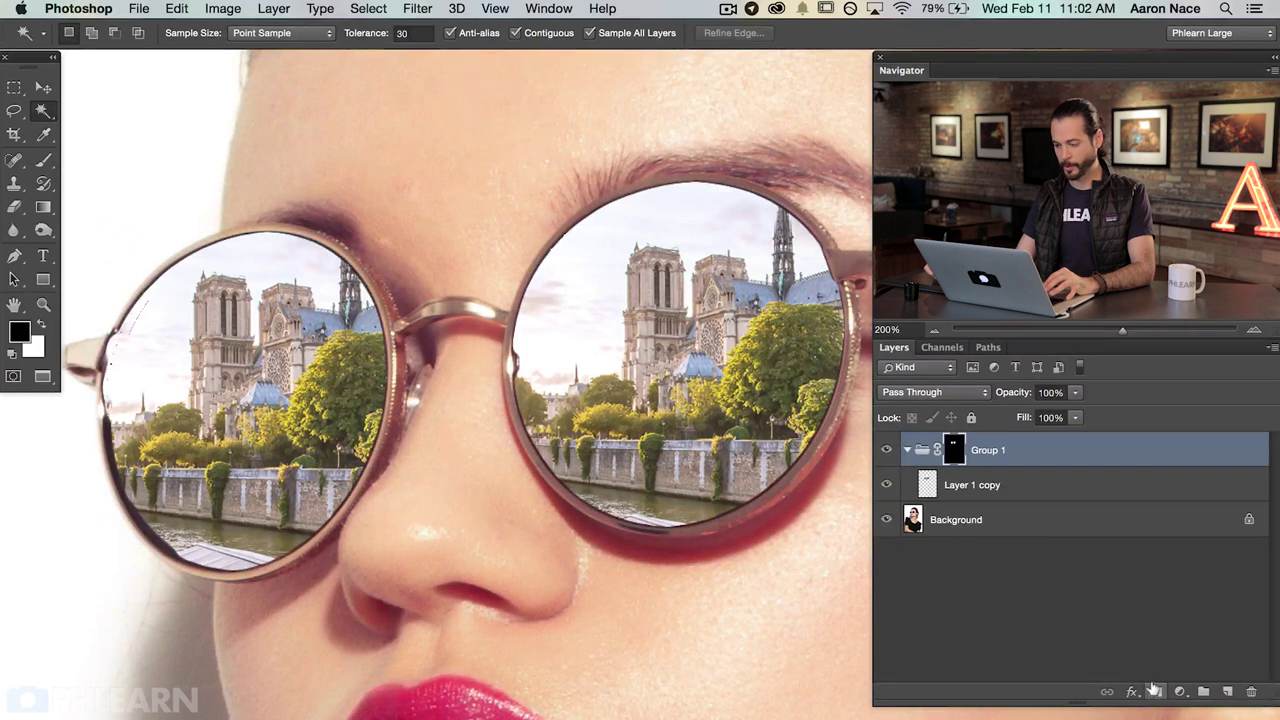
{"action": "left_click", "coordinate": [887, 486]}
{"action": "left_click", "coordinate": [887, 486]}
{"action": "left_click", "coordinate": [887, 486]}
{"action": "left_click", "coordinate": [887, 486]}
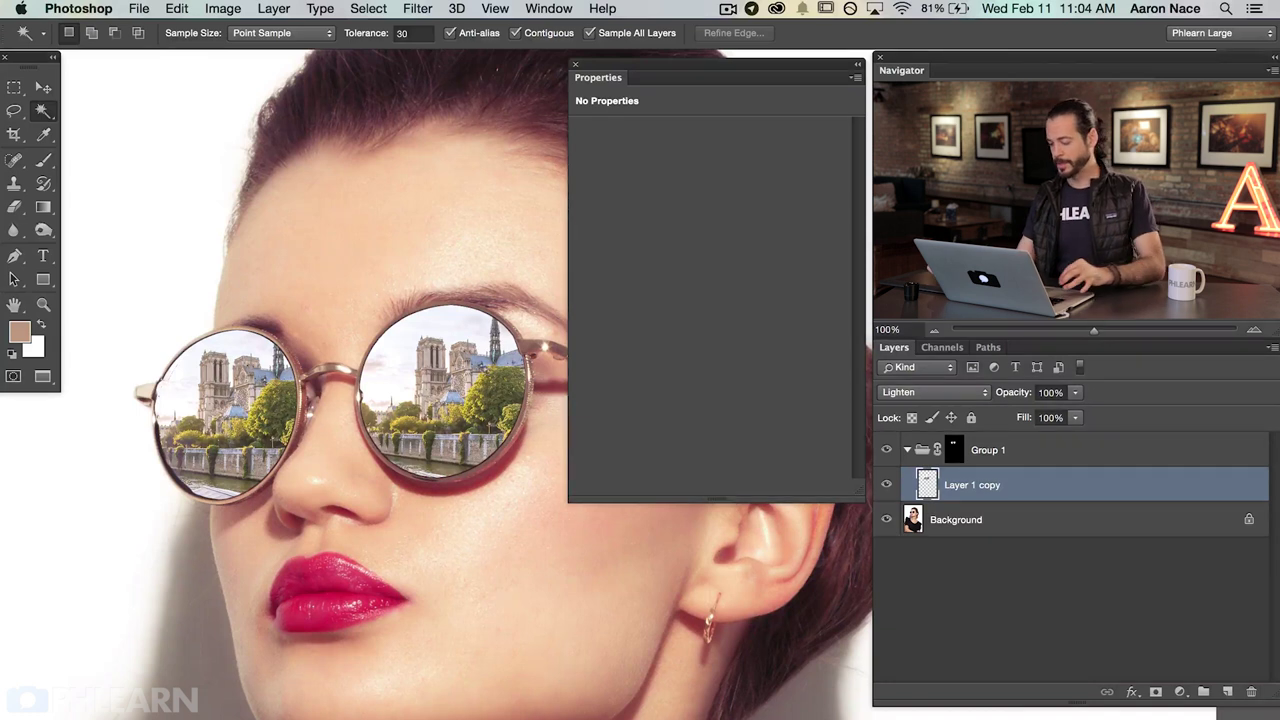
- Add a Levels adjustment clipped to the Notre-Dame layer with input 162/0.77 and output 64
{"action": "left_click", "coordinate": [1180, 692]}
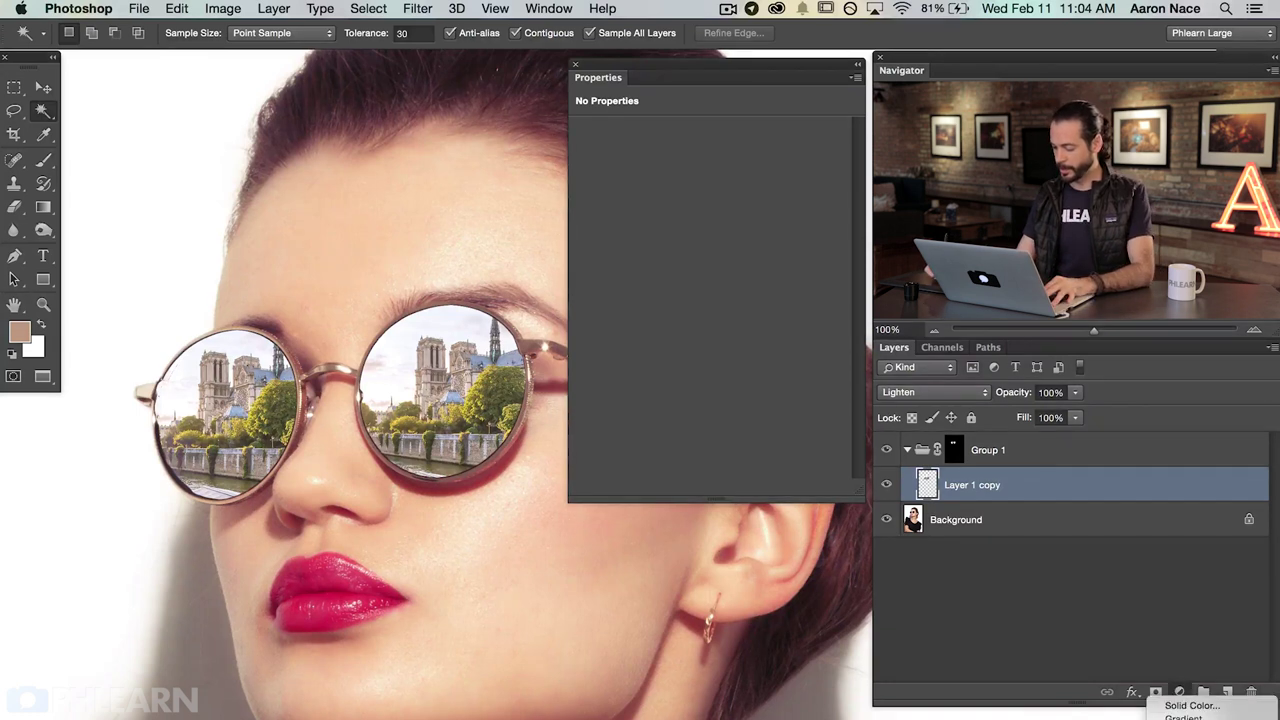
{"action": "left_click", "coordinate": [1190, 718]}
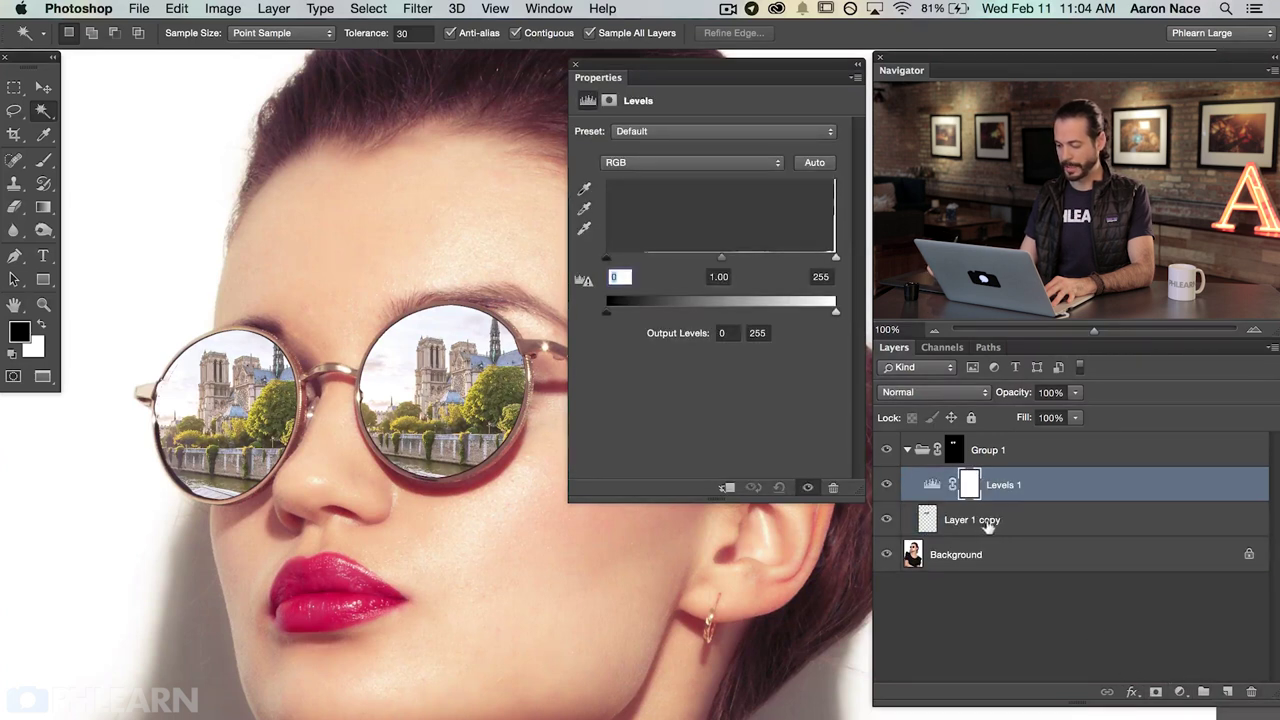
{"action": "key", "text": "super+alt+g"}
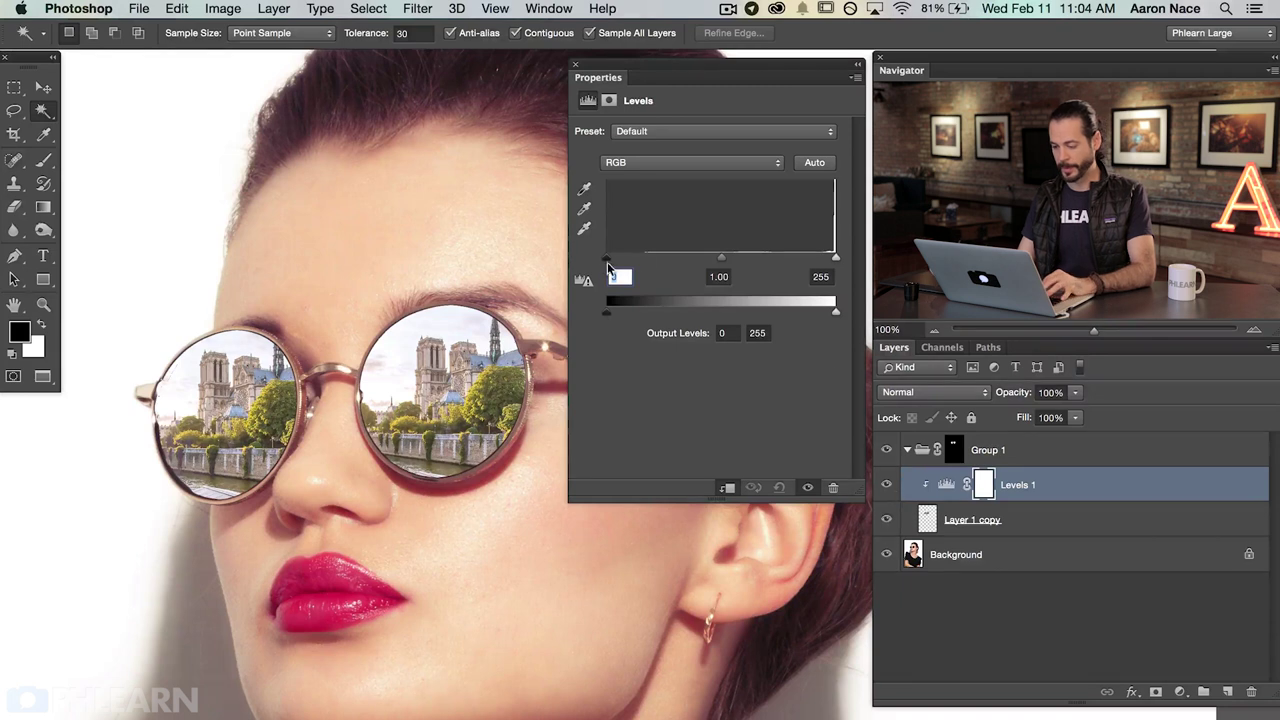
{"action": "left_click_drag", "start_coordinate": [630, 262], "coordinate": [779, 263]}
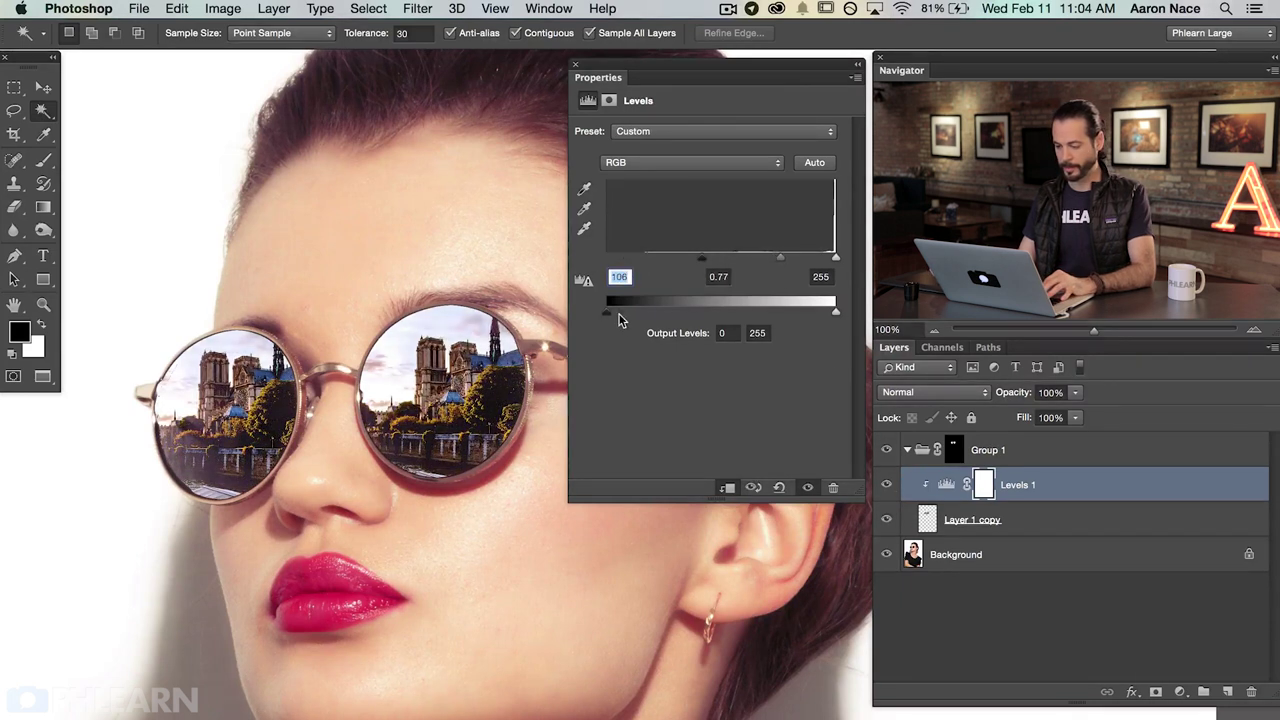
{"action": "left_click_drag", "start_coordinate": [636, 318], "coordinate": [663, 318]}
{"action": "left_click_drag", "start_coordinate": [710, 262], "coordinate": [745, 262]}
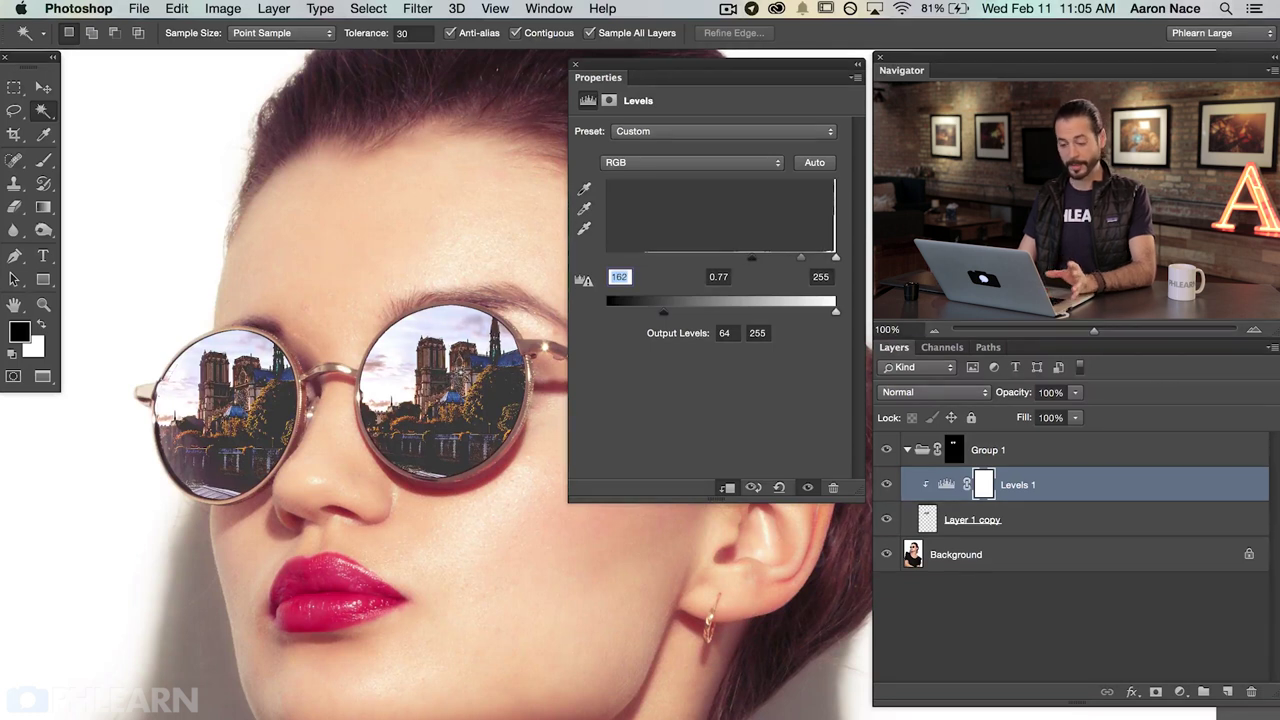
- Toggle the Levels layer and the reflection on and off to compare the lenses before and after
{"action": "left_click", "coordinate": [886, 485]}
{"action": "left_click", "coordinate": [886, 485]}
{"action": "left_click", "coordinate": [886, 520]}
{"action": "left_click", "coordinate": [886, 520]}
{"action": "left_click", "coordinate": [886, 520]}
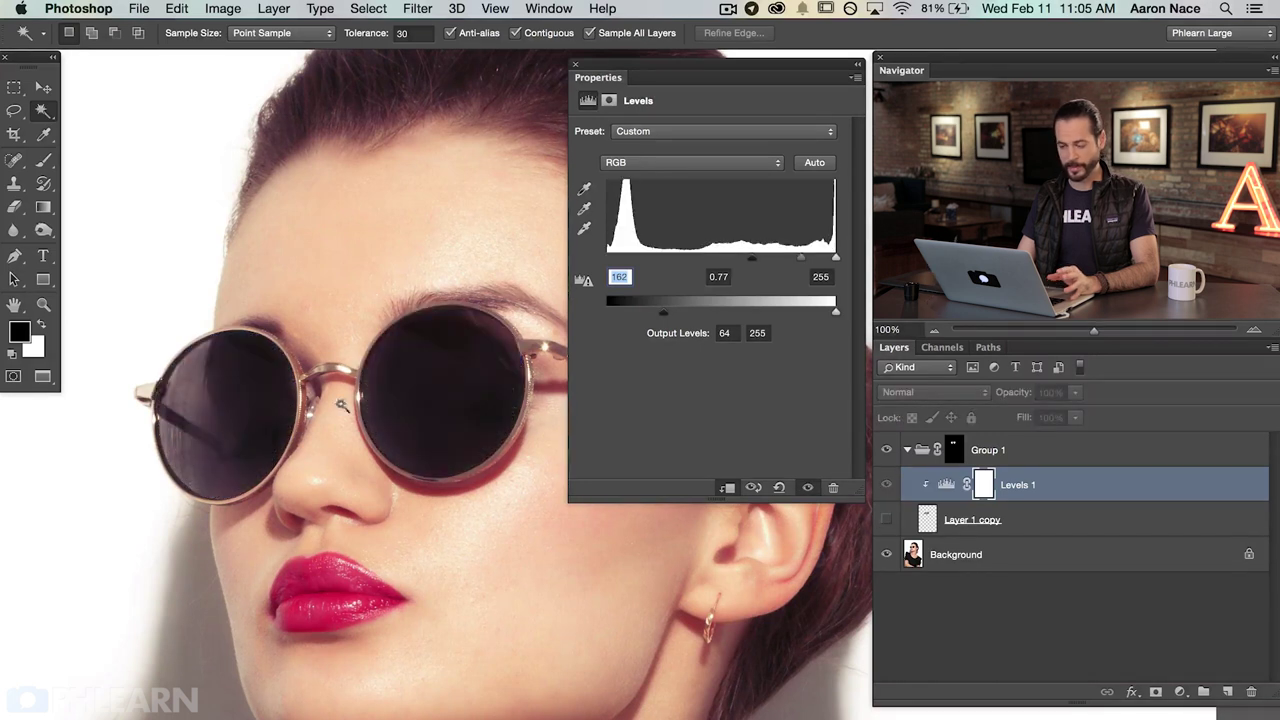
{"action": "left_click", "coordinate": [880, 520]}
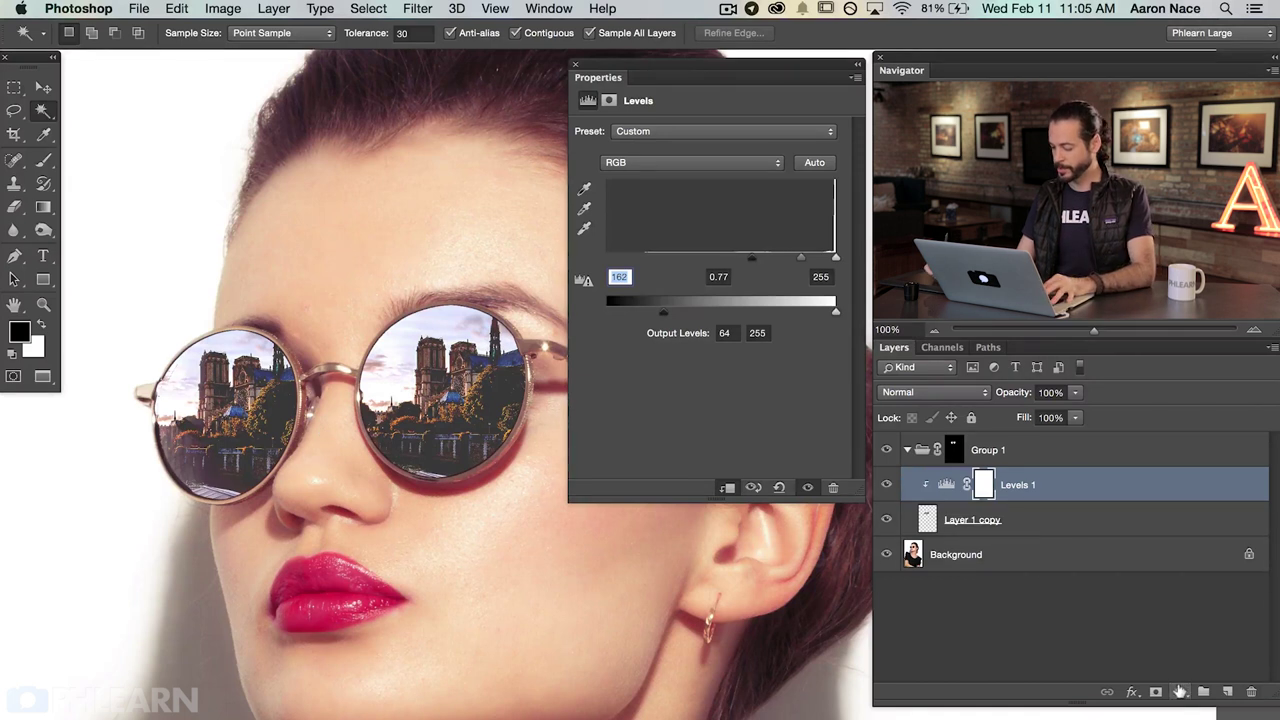
{"action": "left_click", "coordinate": [1181, 692]}
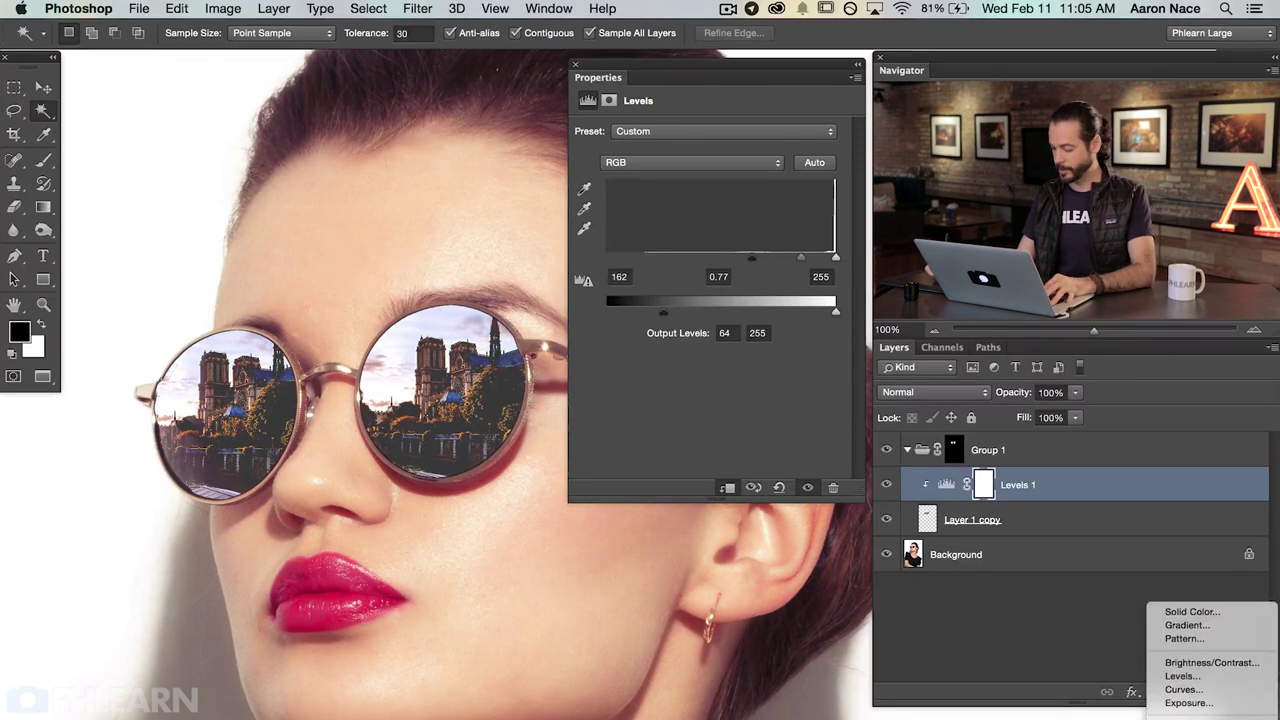
- Add a colorized Hue/Saturation adjustment over the reflection and compare the lenses with and without it
{"action": "left_click", "coordinate": [1195, 705]}
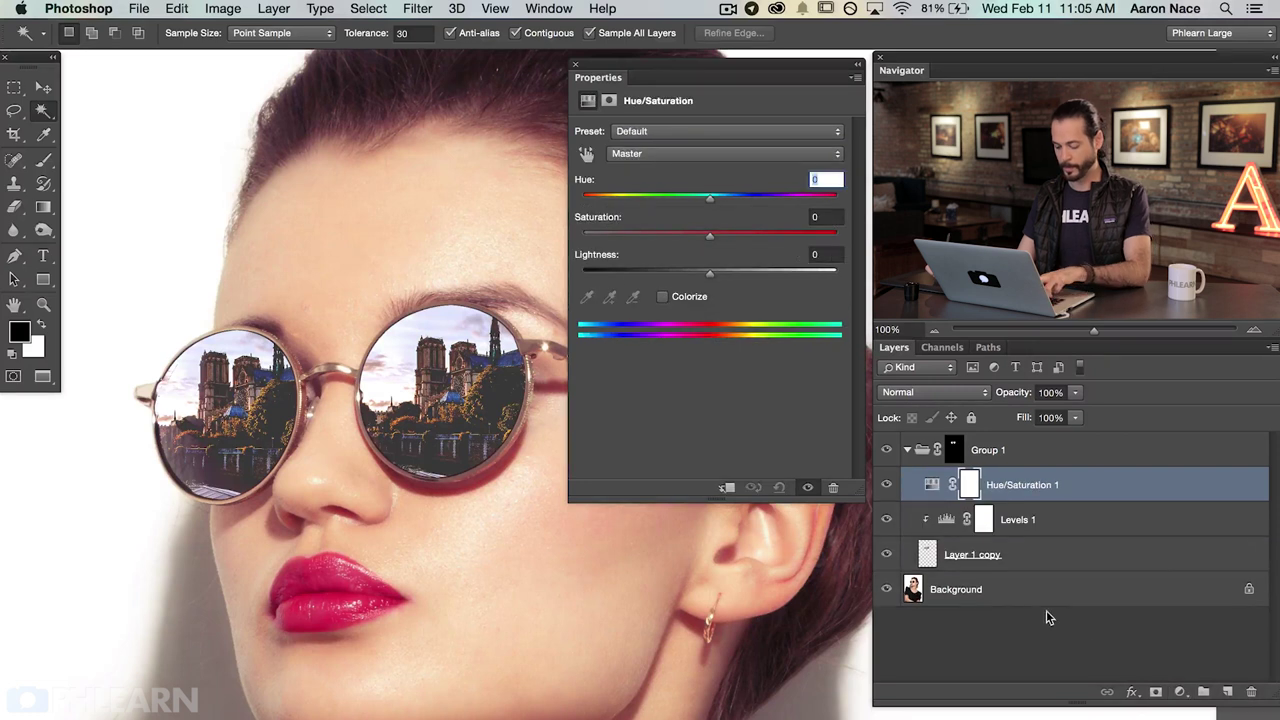
{"action": "left_click", "coordinate": [663, 299]}
{"action": "left_click_drag", "start_coordinate": [650, 238], "coordinate": [654, 236]}
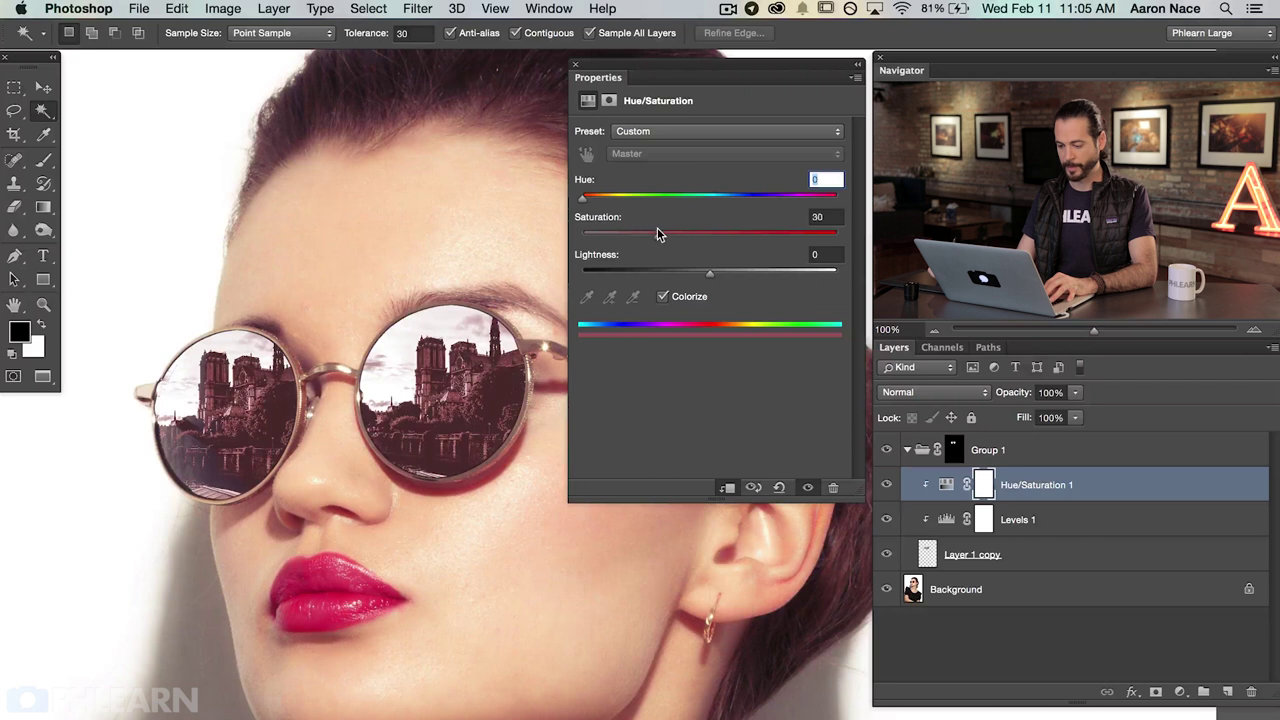
{"action": "left_click", "coordinate": [885, 485]}
{"action": "left_click", "coordinate": [885, 485]}
{"action": "left_click", "coordinate": [885, 554]}
{"action": "left_click", "coordinate": [885, 554]}
{"action": "left_click", "coordinate": [885, 554]}
{"action": "left_click", "coordinate": [885, 554]}
- Shift the tint hue to 283 and reduce saturation to 10, checking the lenses along the way
{"action": "left_click_drag", "start_coordinate": [757, 201], "coordinate": [766, 203]}
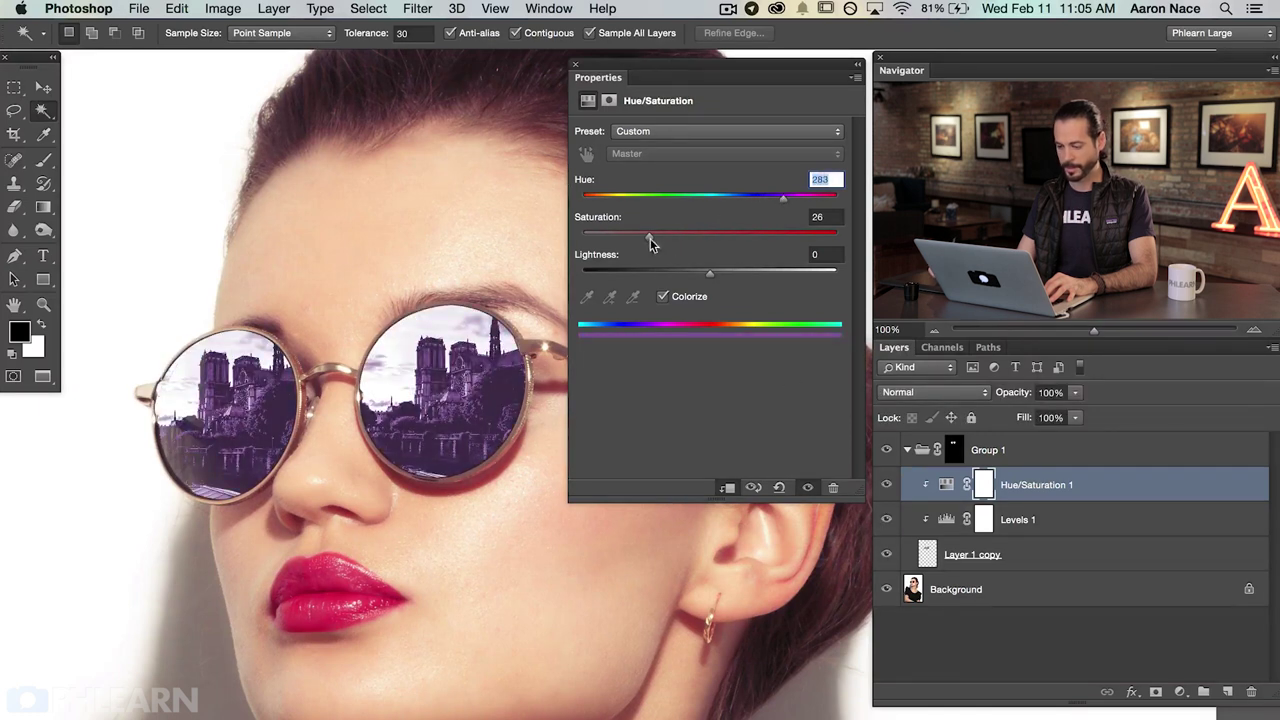
{"action": "left_click_drag", "start_coordinate": [632, 236], "coordinate": [623, 241]}
{"action": "left_click", "coordinate": [885, 555]}
{"action": "left_click", "coordinate": [884, 556]}
{"action": "left_click", "coordinate": [884, 556]}
{"action": "left_click", "coordinate": [884, 556]}
{"action": "left_click", "coordinate": [883, 557]}
{"action": "left_click", "coordinate": [884, 556]}
{"action": "left_click_drag", "start_coordinate": [612, 242], "coordinate": [606, 242]}
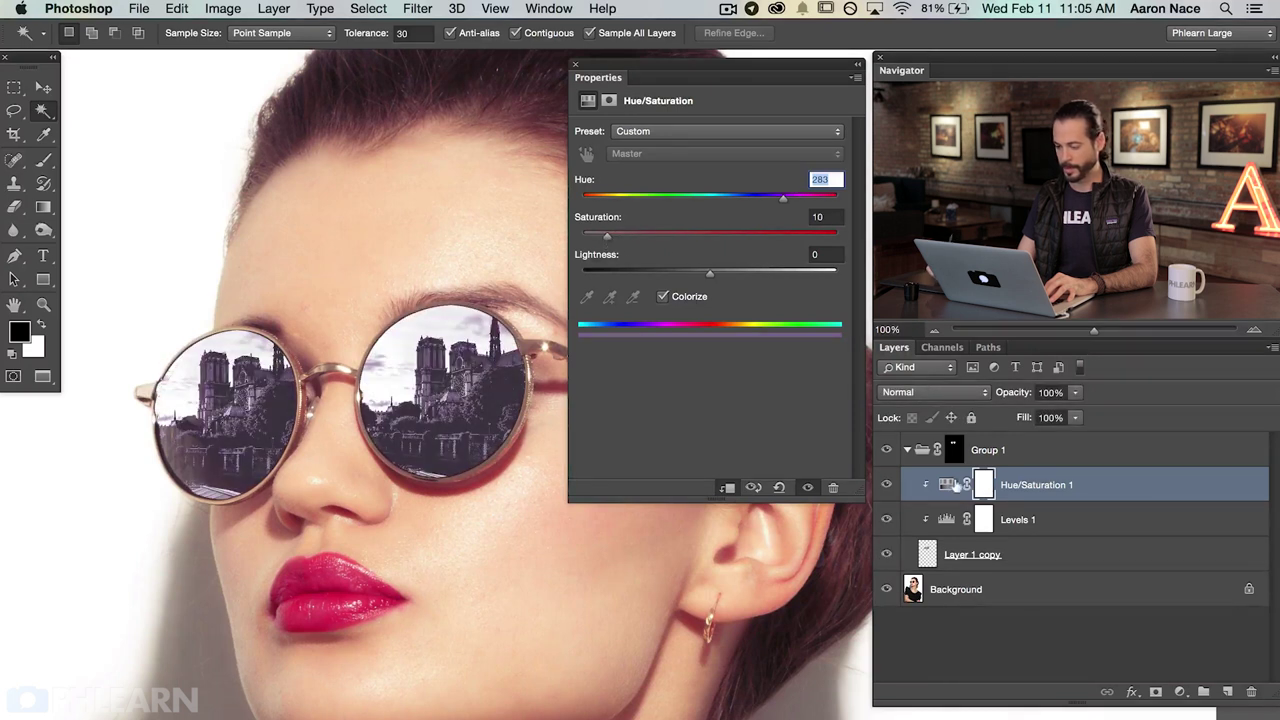
- Lower the Hue/Saturation layer's opacity to 67% and compare the reflection with and without the tint
{"action": "left_click_drag", "start_coordinate": [1011, 395], "coordinate": [985, 397]}
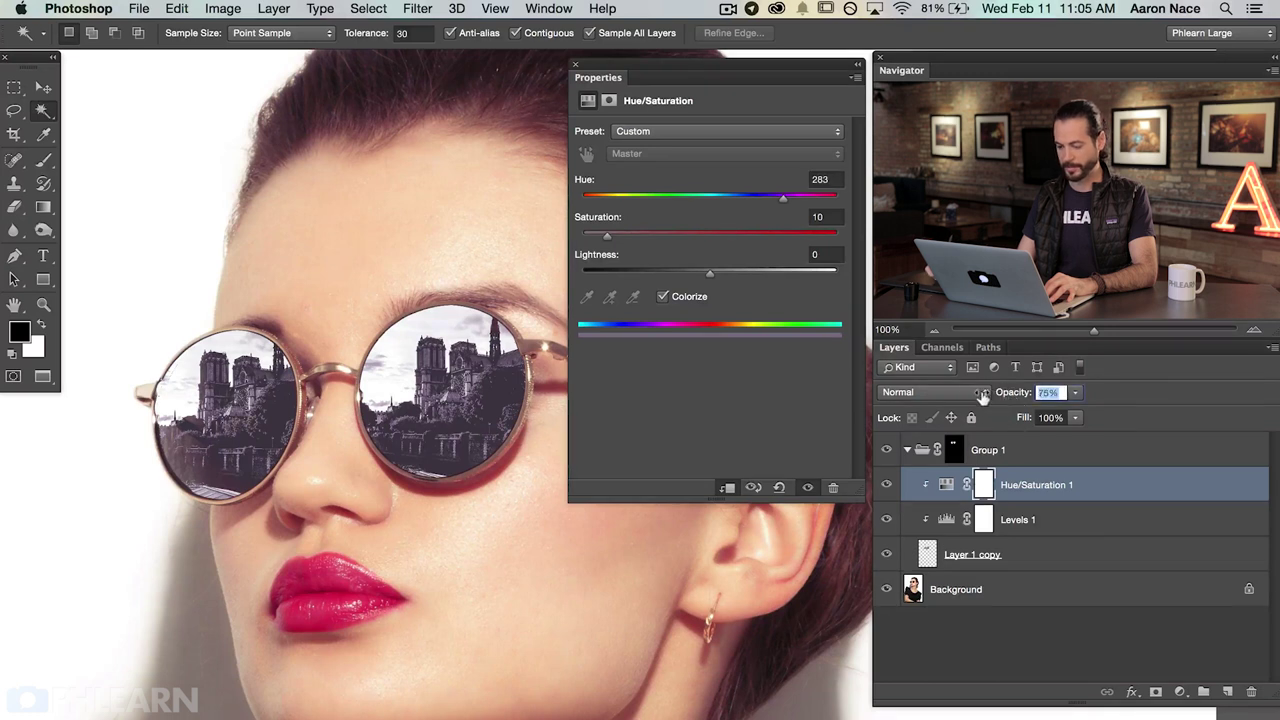
{"action": "left_click", "coordinate": [886, 485]}
{"action": "left_click", "coordinate": [886, 485]}
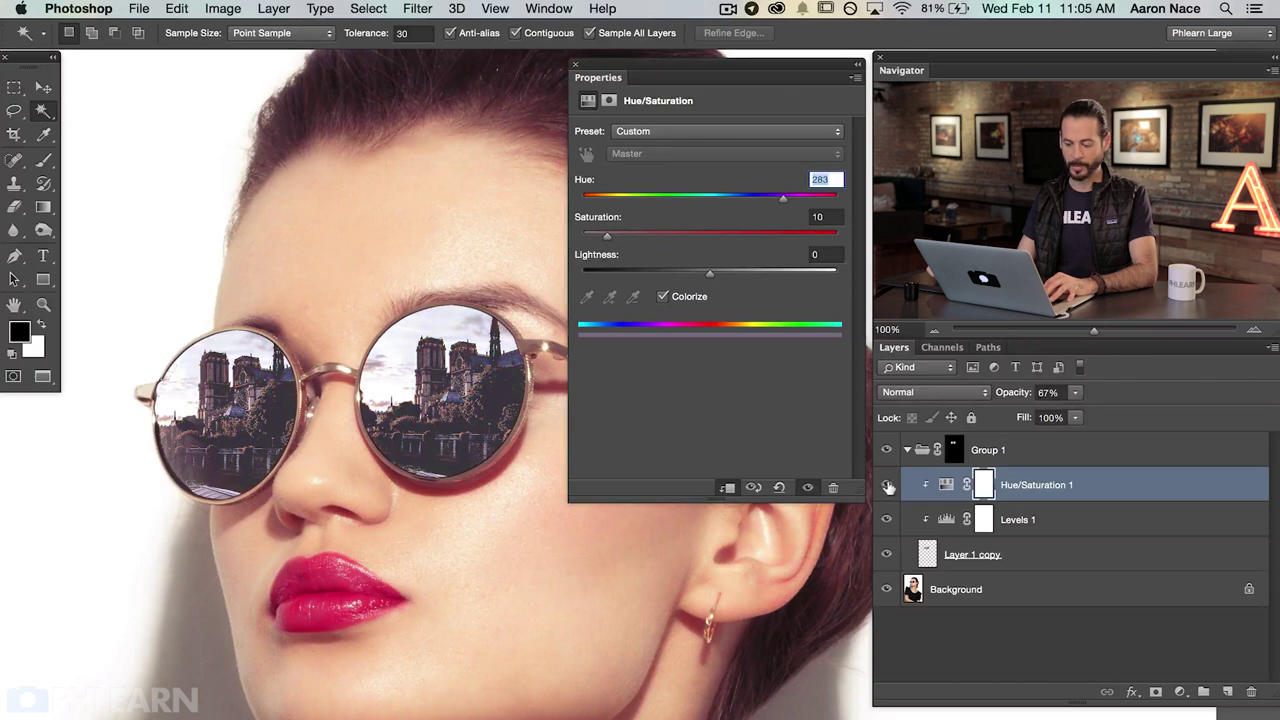
{"action": "left_click", "coordinate": [887, 485]}
{"action": "left_click", "coordinate": [887, 485]}
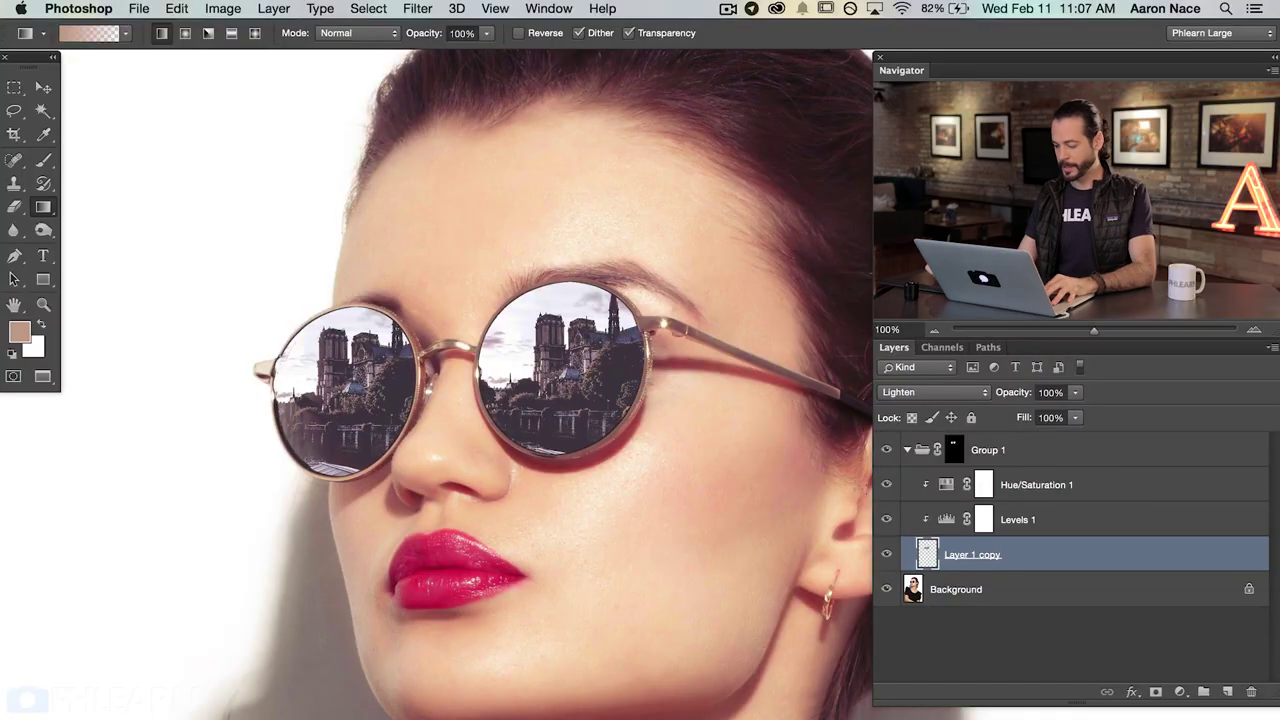
{"action": "left_click", "coordinate": [885, 555]}
{"action": "left_click", "coordinate": [884, 556]}
{"action": "left_click", "coordinate": [884, 556]}
{"action": "left_click", "coordinate": [885, 555]}
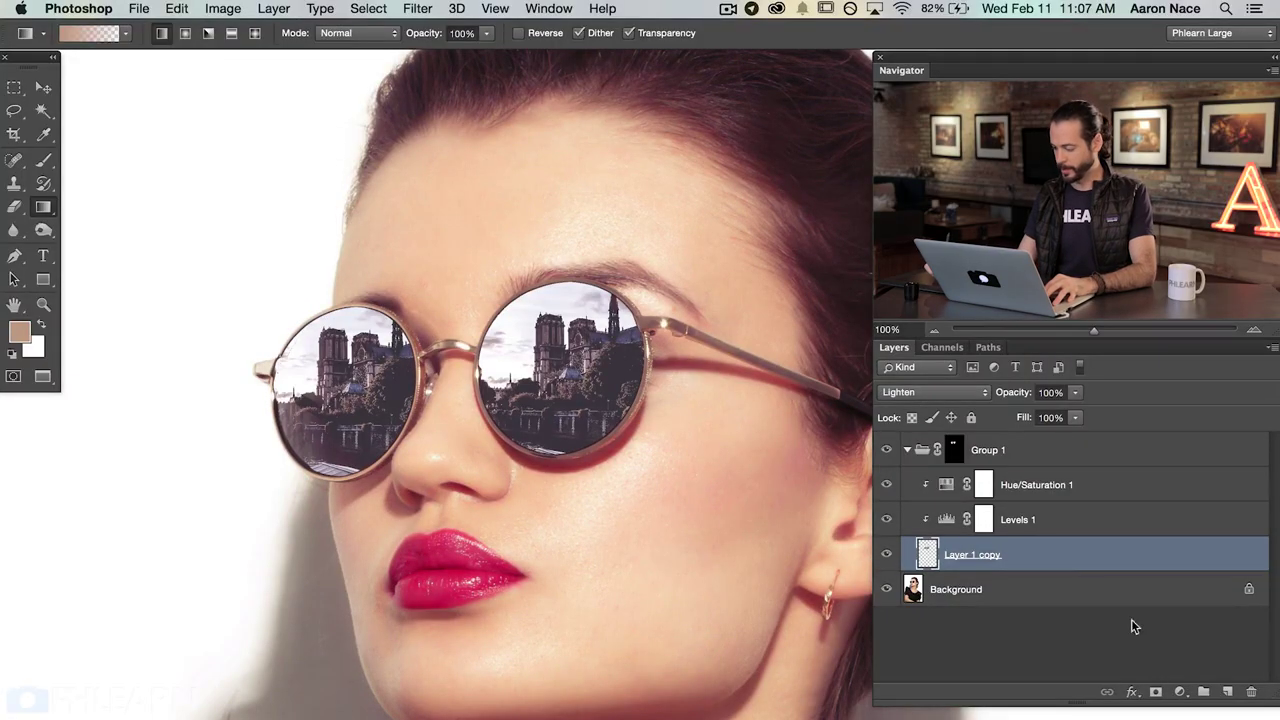
- Add a layer mask to Layer 1 copy and choose the Foreground to Transparent gradient
{"action": "left_click", "coordinate": [1156, 691]}
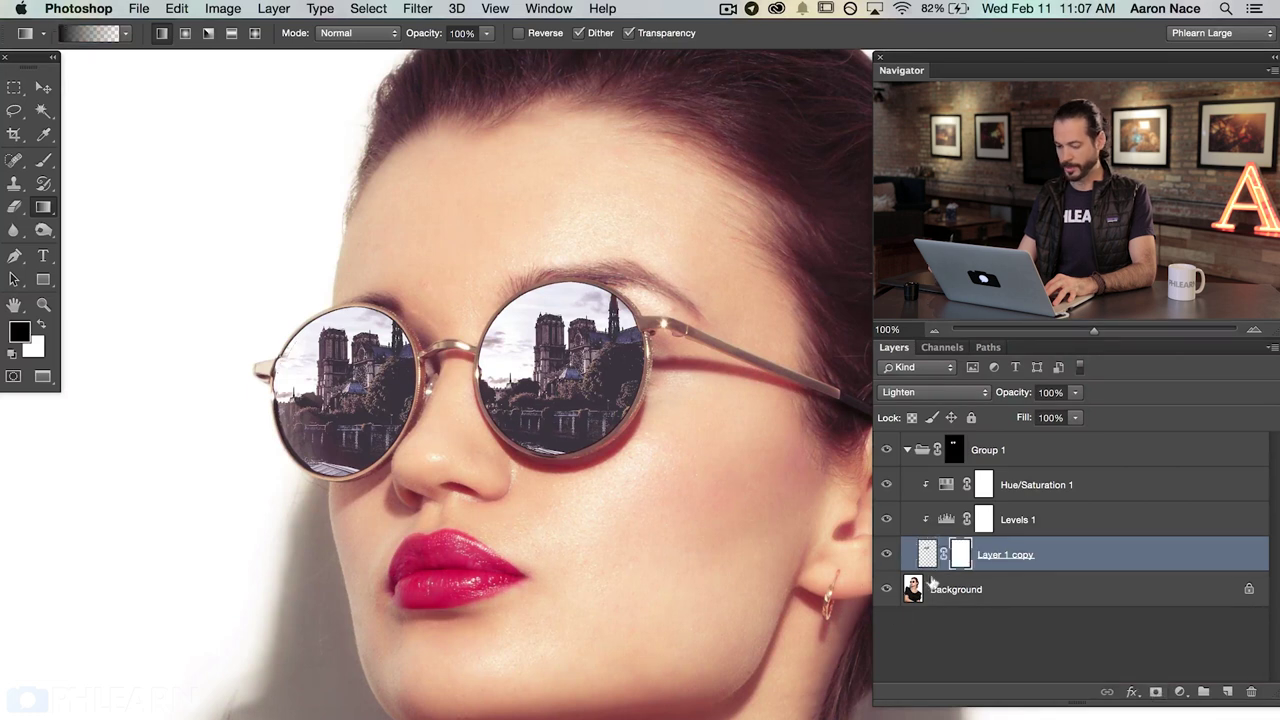
{"action": "key", "text": "super+equal"}
{"action": "left_click_drag", "start_coordinate": [466, 563], "coordinate": [494, 591]}
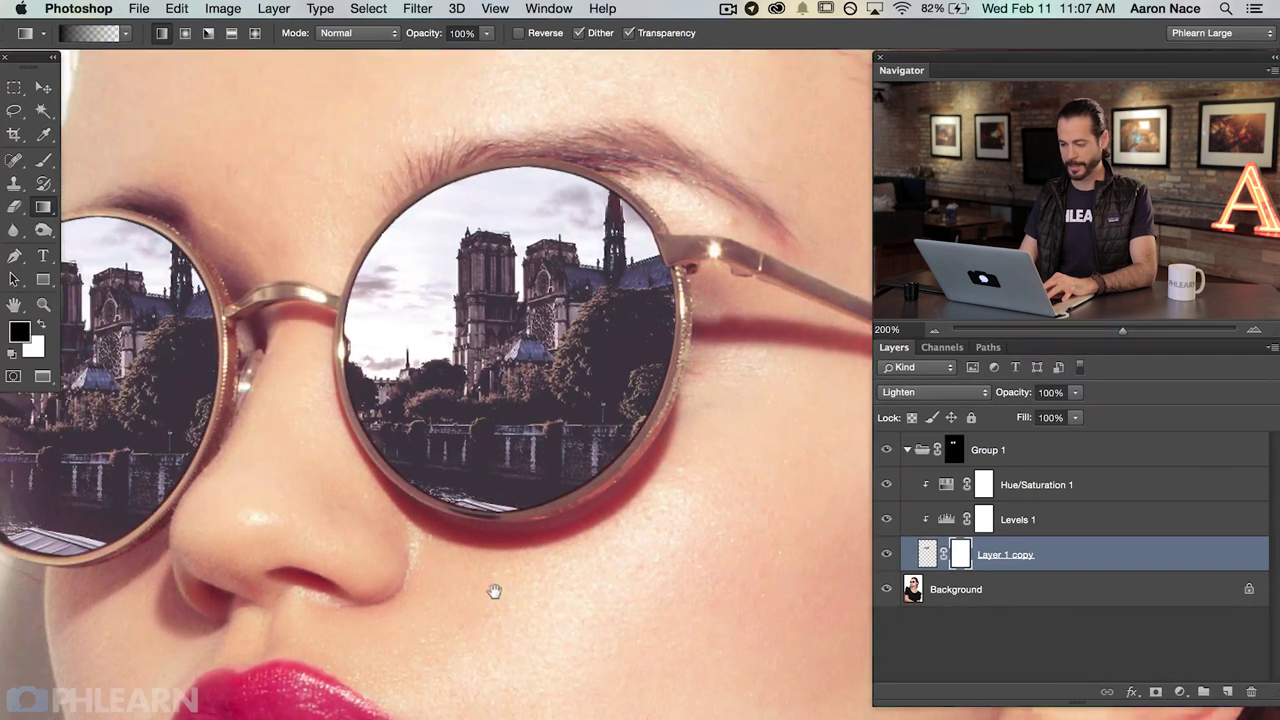
{"action": "key", "text": "super+minus"}
{"action": "left_click_drag", "start_coordinate": [640, 396], "coordinate": [589, 421]}
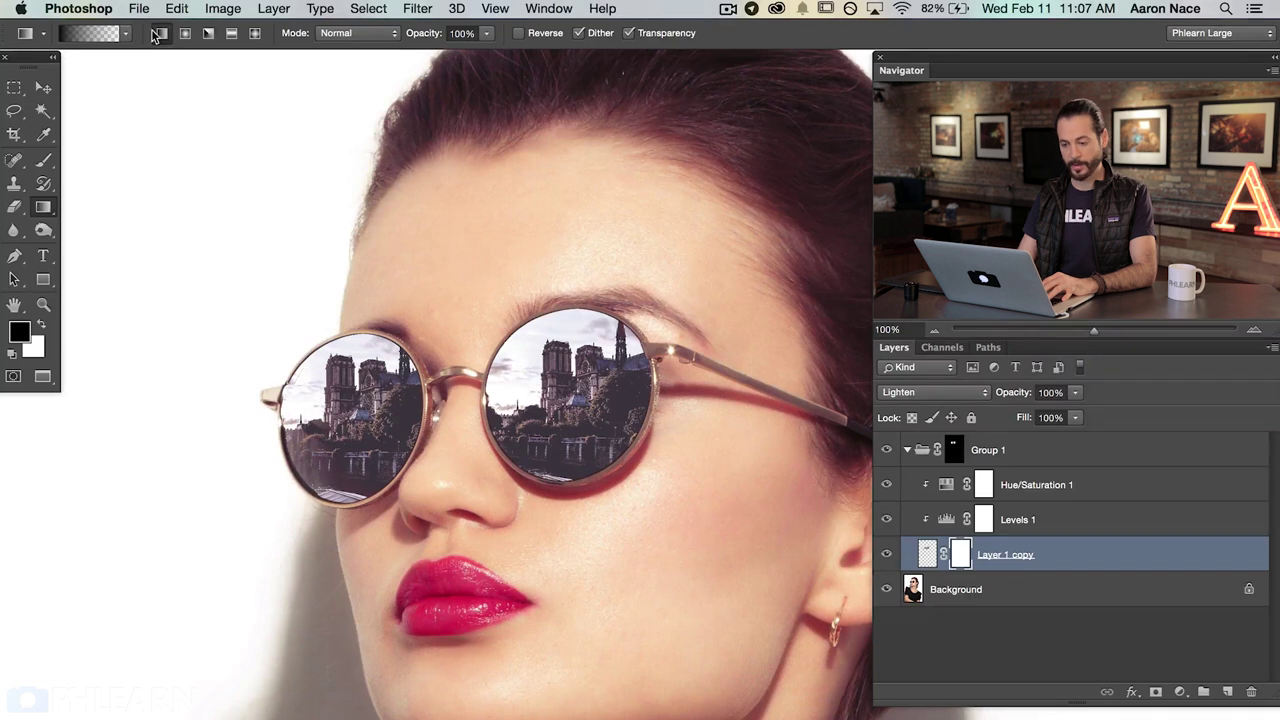
{"action": "left_click", "coordinate": [118, 36]}
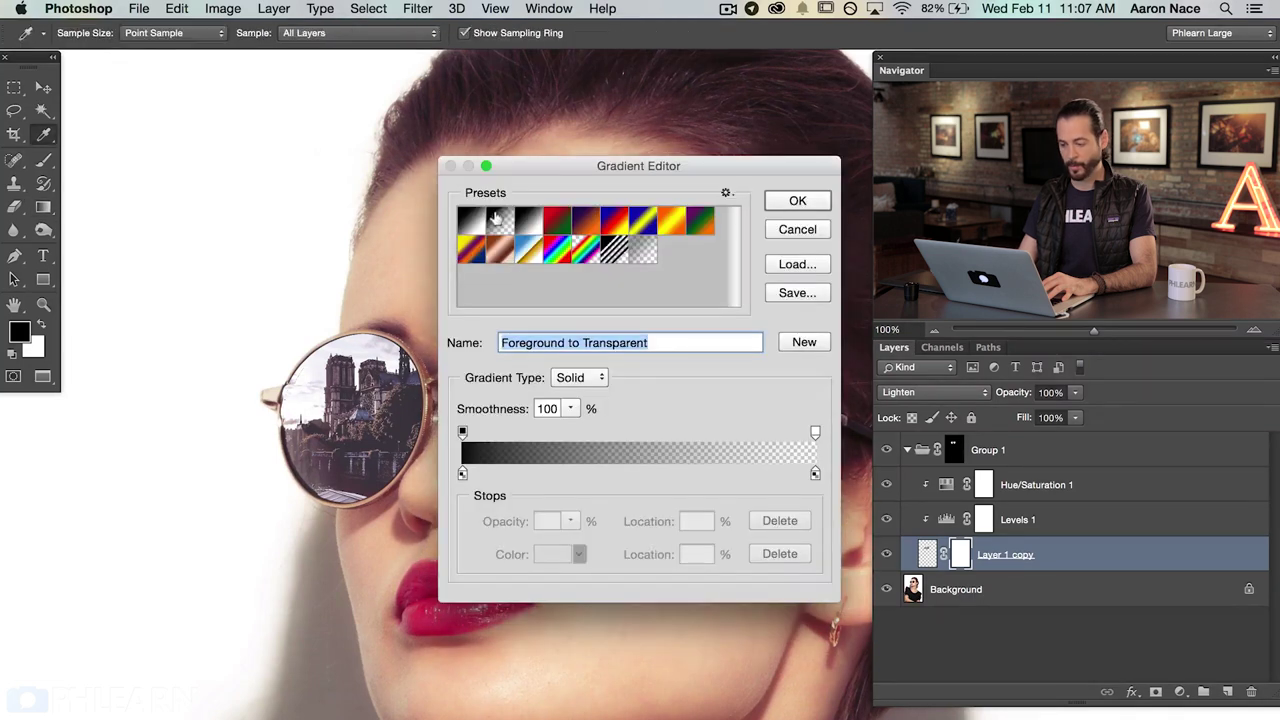
{"action": "left_click", "coordinate": [798, 201]}
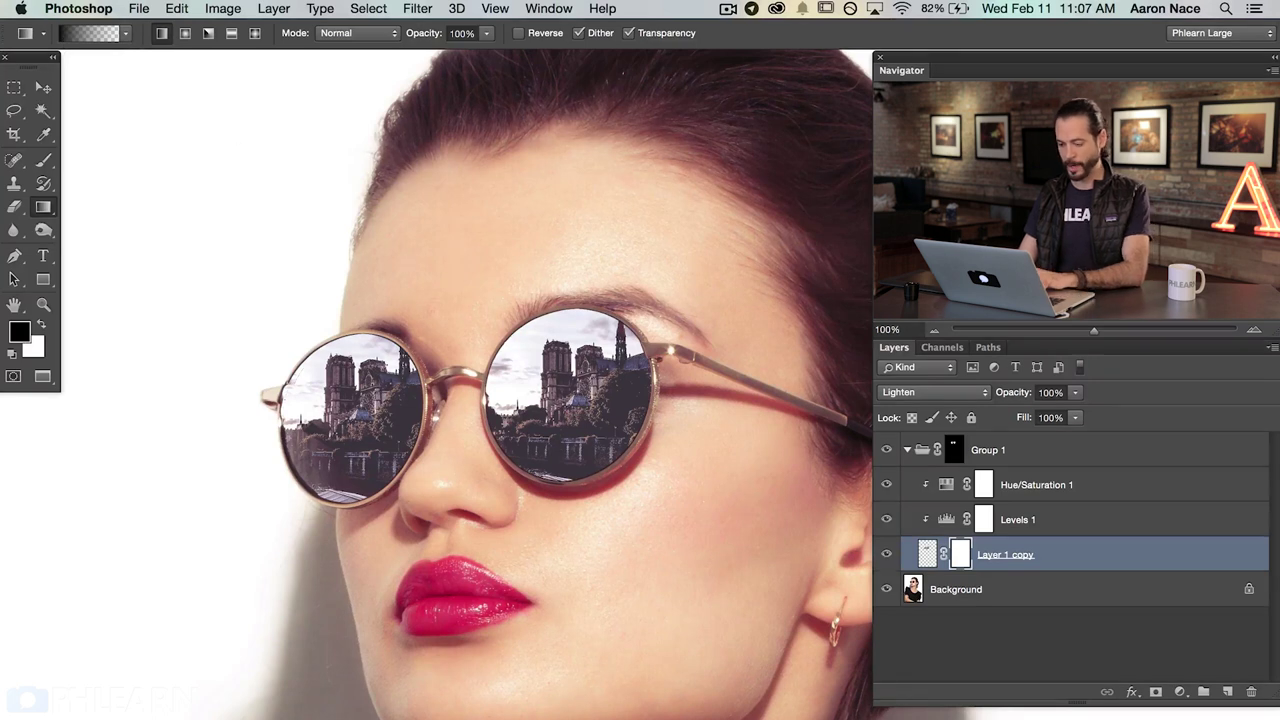
- Marquee the right lens and fade its reflection with a black gradient on the mask
{"action": "key", "text": "m"}
{"action": "left_click_drag", "start_coordinate": [466, 286], "coordinate": [715, 527]}
{"action": "key", "text": "g"}
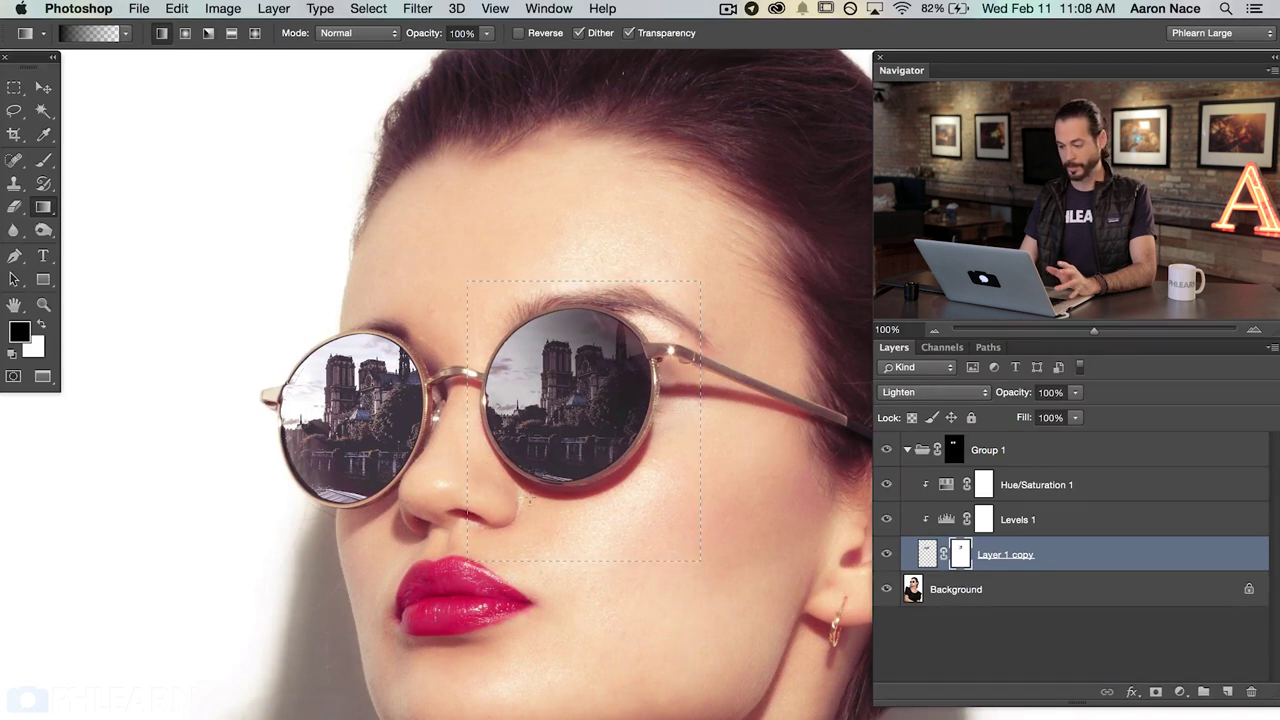
{"action": "left_click_drag", "start_coordinate": [477, 340], "coordinate": [540, 383]}
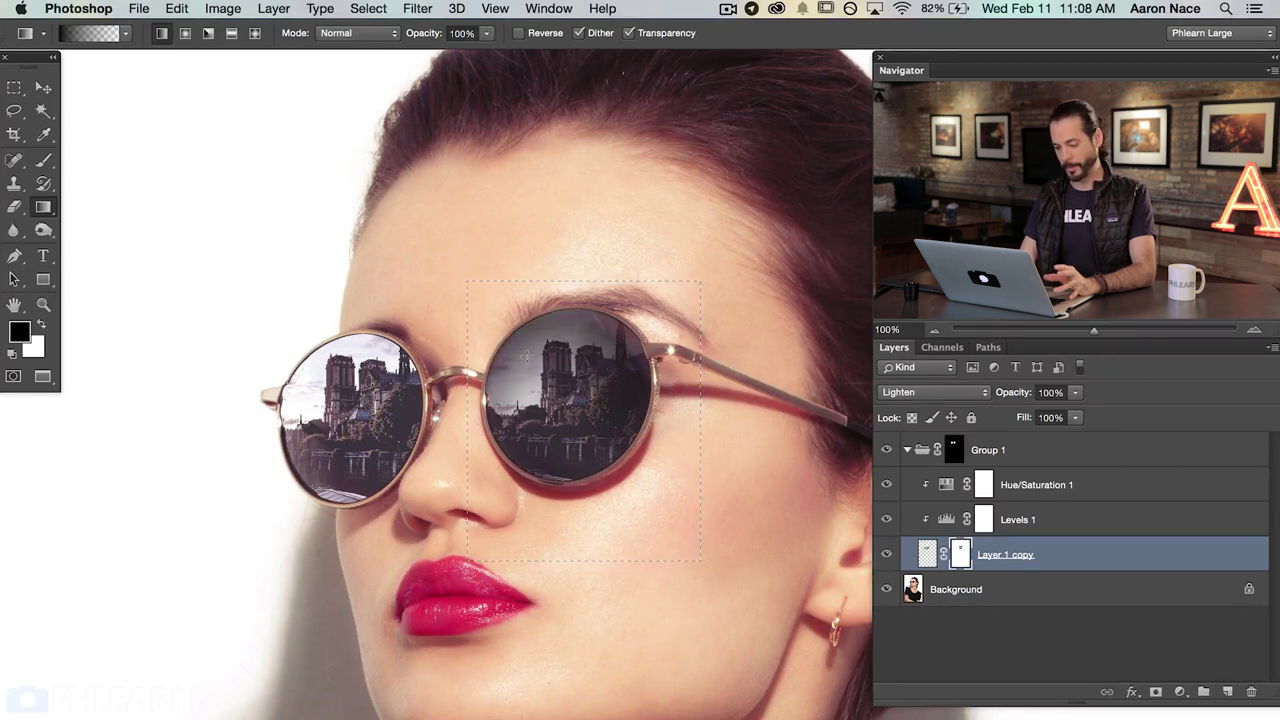
{"action": "key", "text": "super+z"}
{"action": "key", "text": "super+z"}
{"action": "left_click_drag", "start_coordinate": [403, 318], "coordinate": [525, 372]}
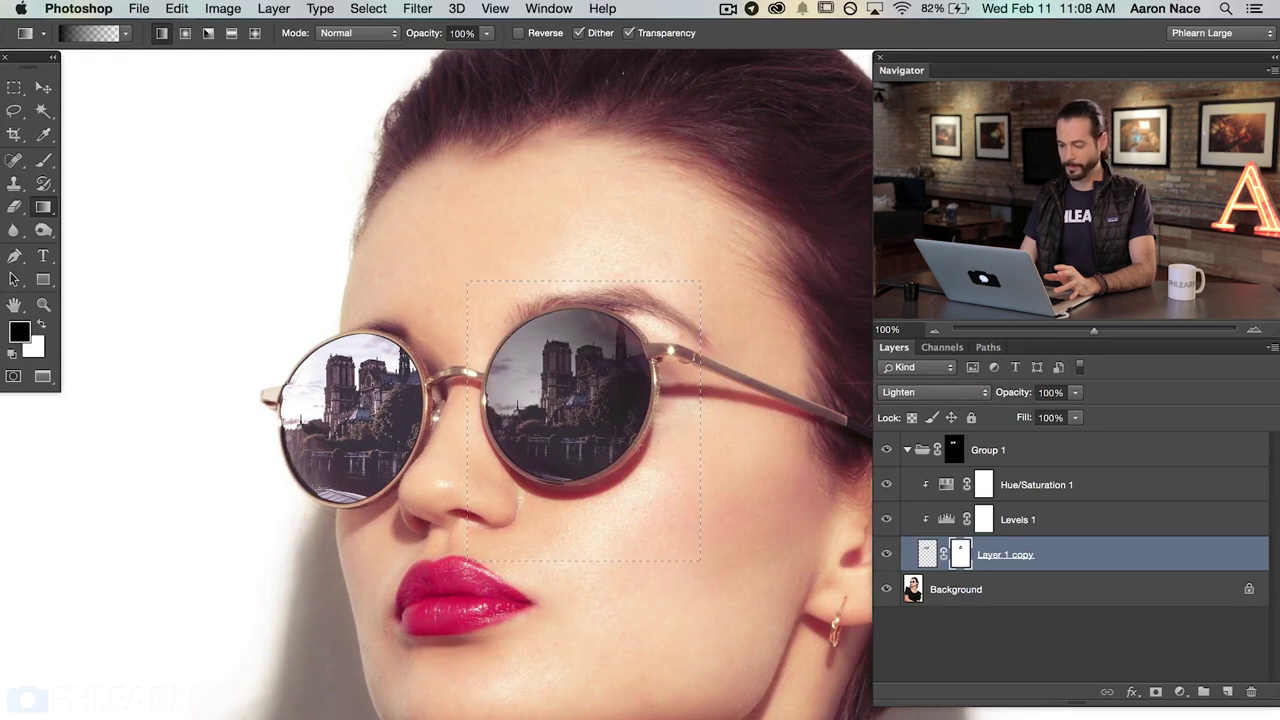
{"action": "key", "text": "super+d"}
- Marquee the left lens and fade its reflection with several gradients, darkening the bright rooftop at its bottom
{"action": "key", "text": "m"}
{"action": "left_click_drag", "start_coordinate": [235, 302], "coordinate": [445, 548]}
{"action": "key", "text": "g"}
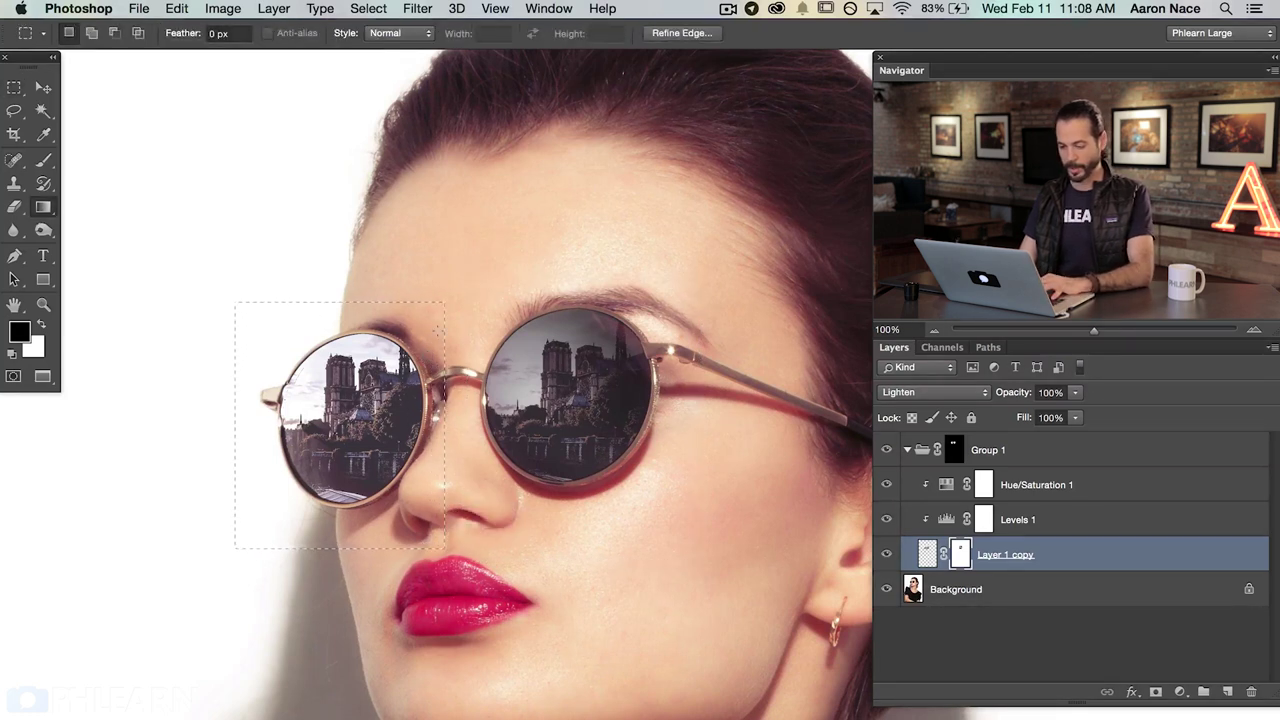
{"action": "left_click_drag", "start_coordinate": [476, 295], "coordinate": [359, 420]}
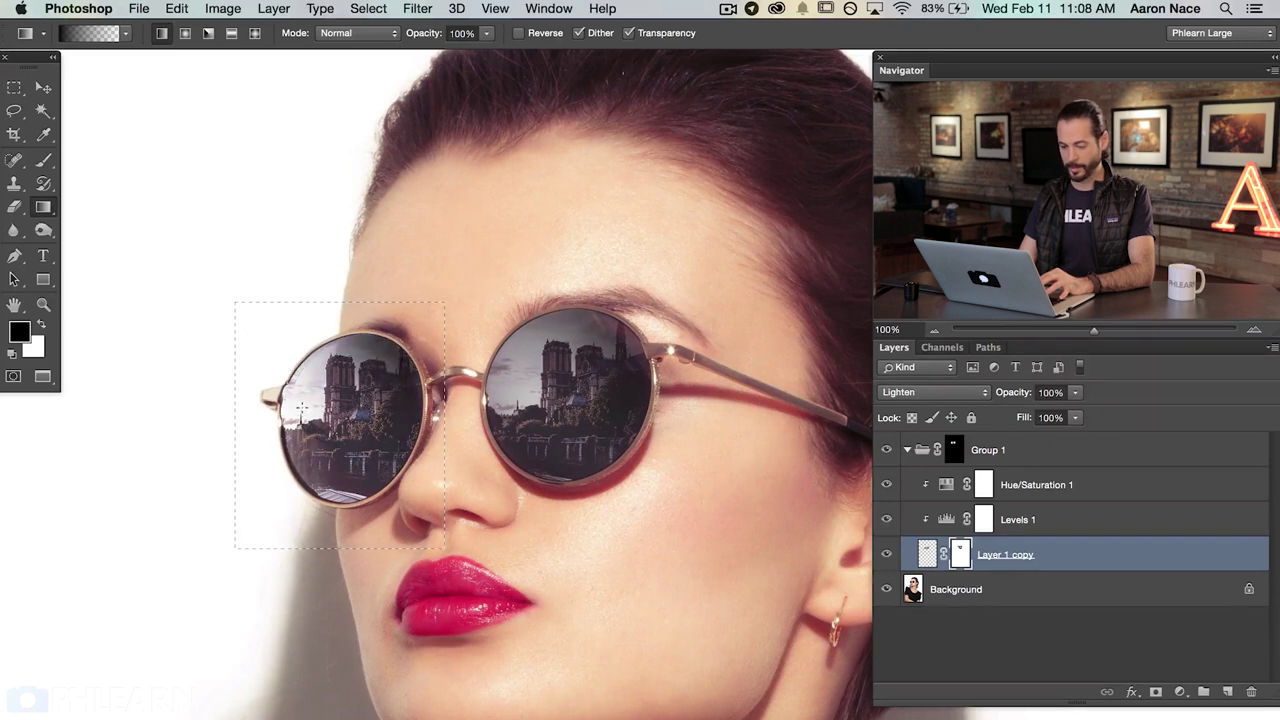
{"action": "left_click_drag", "start_coordinate": [285, 400], "coordinate": [345, 416]}
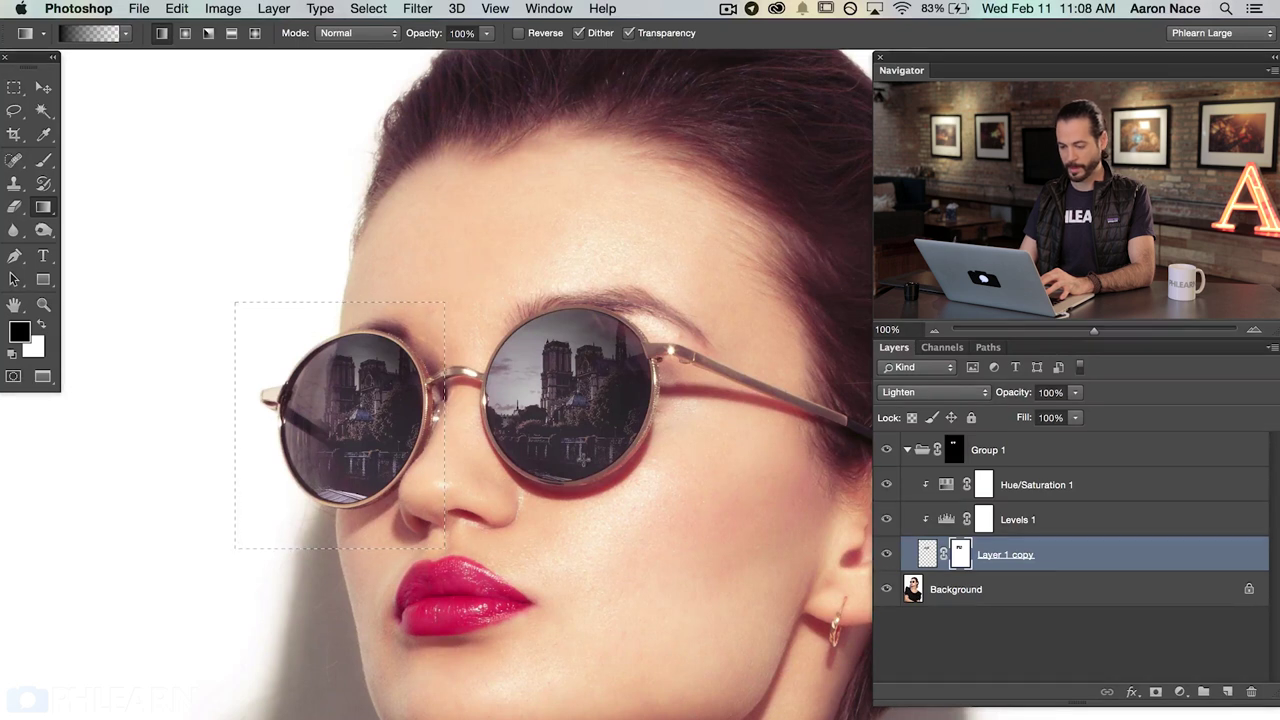
{"action": "key", "text": "super+equal"}
{"action": "left_click_drag", "start_coordinate": [362, 463], "coordinate": [659, 545]}
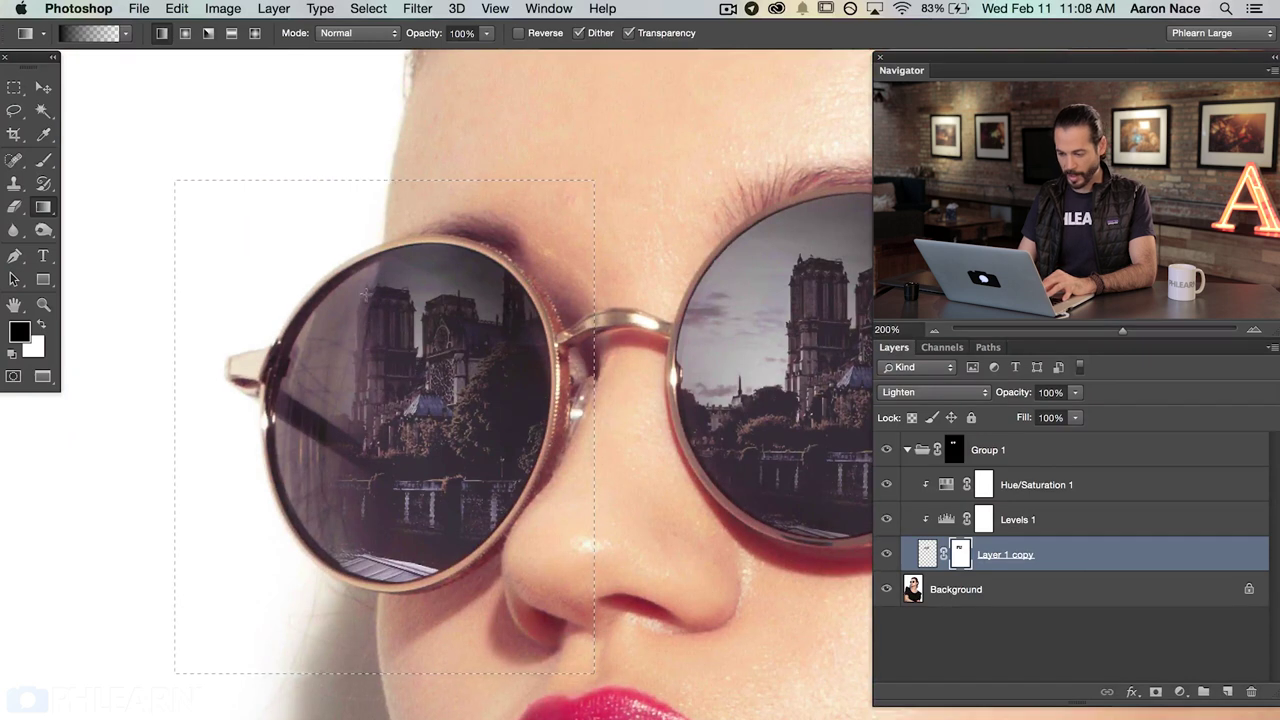
{"action": "left_click_drag", "start_coordinate": [406, 520], "coordinate": [410, 585]}
{"action": "left_click_drag", "start_coordinate": [223, 645], "coordinate": [430, 440]}
- Reselect the right lens and fade its reflection with a new gradient, then deselect
{"action": "scroll", "coordinate": [586, 563], "scroll_direction": "right", "scroll_amount": 5}
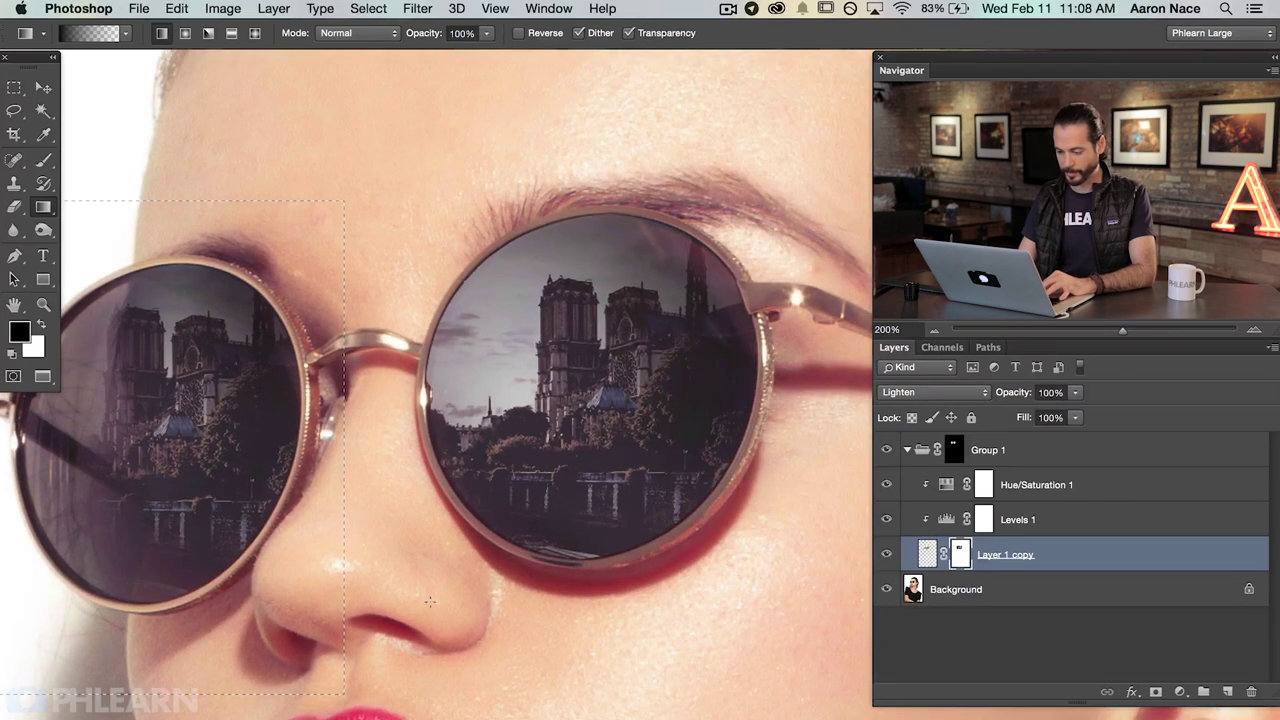
{"action": "key", "text": "m"}
{"action": "left_click_drag", "start_coordinate": [355, 167], "coordinate": [862, 705]}
{"action": "key", "text": "g"}
{"action": "left_click_drag", "start_coordinate": [290, 712], "coordinate": [615, 345]}
{"action": "key", "text": "super+d"}
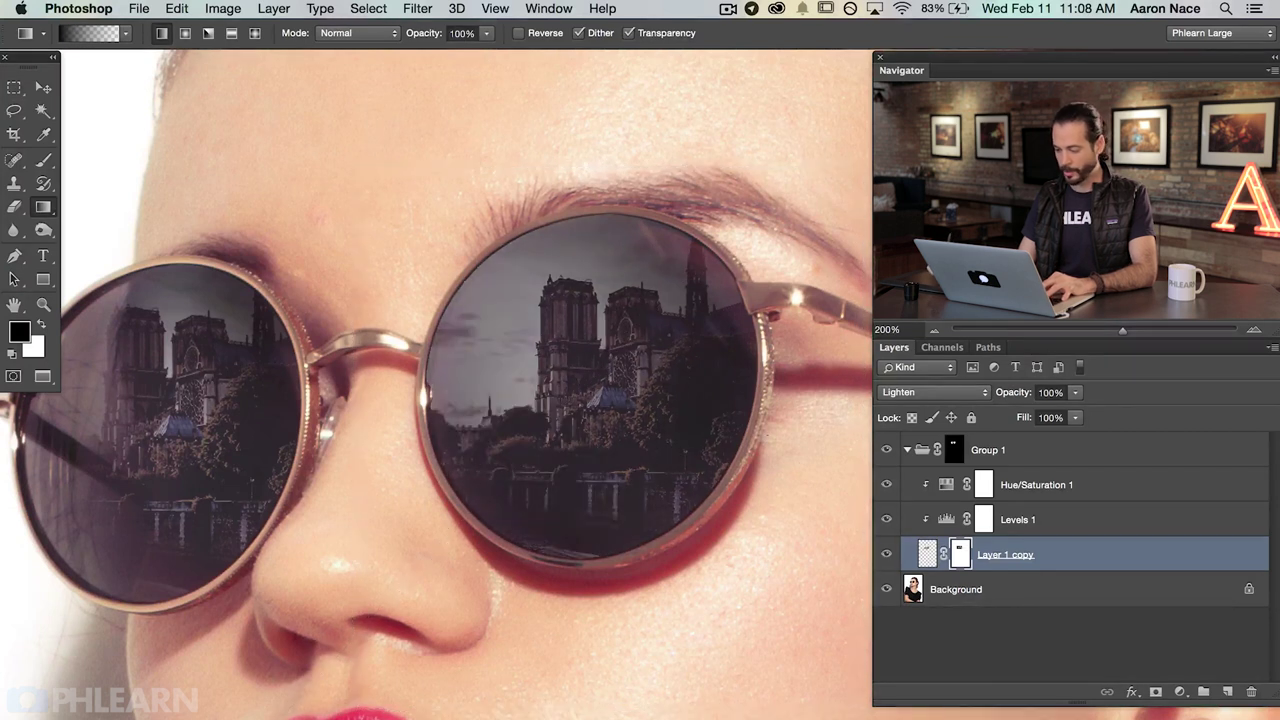
- Toggle the layer mask off and on to compare the faded reflections on the whole portrait
{"action": "key", "text": "super+minus"}
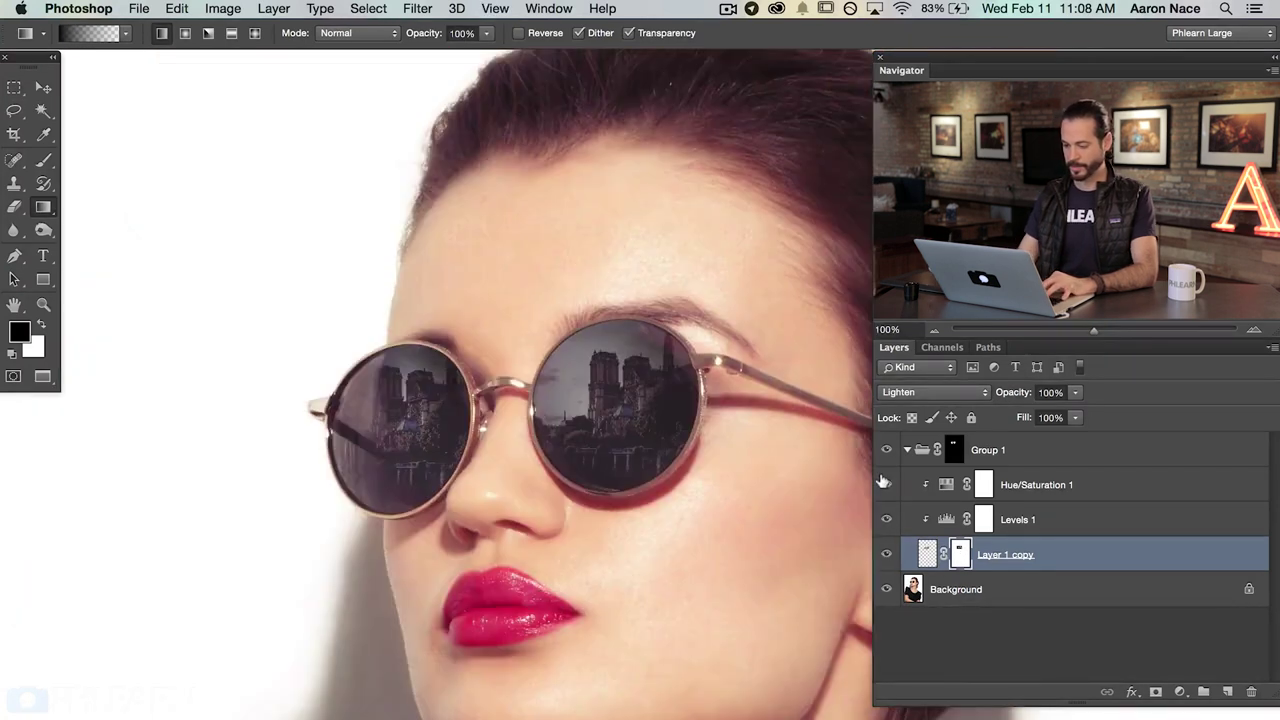
{"action": "left_click_drag", "start_coordinate": [679, 491], "coordinate": [628, 496]}
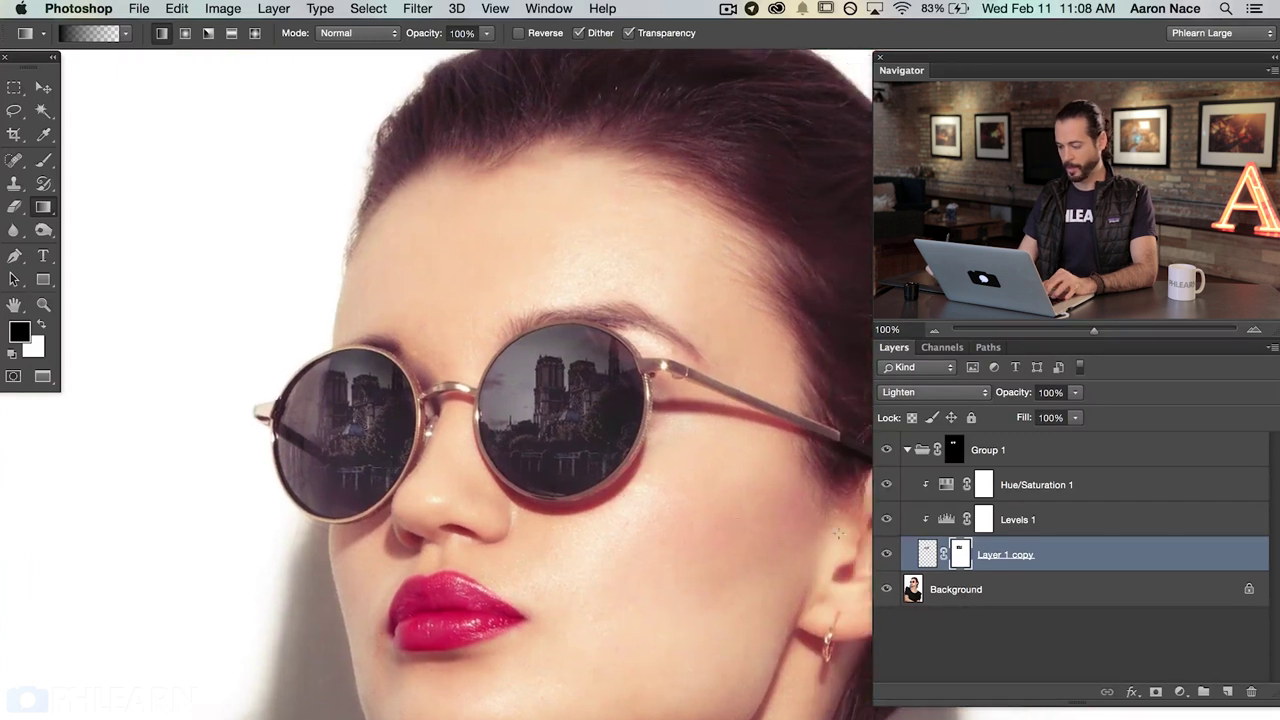
{"action": "left_click", "coordinate": [959, 552], "text": "shift"}
{"action": "left_click", "coordinate": [959, 554], "text": "shift"}
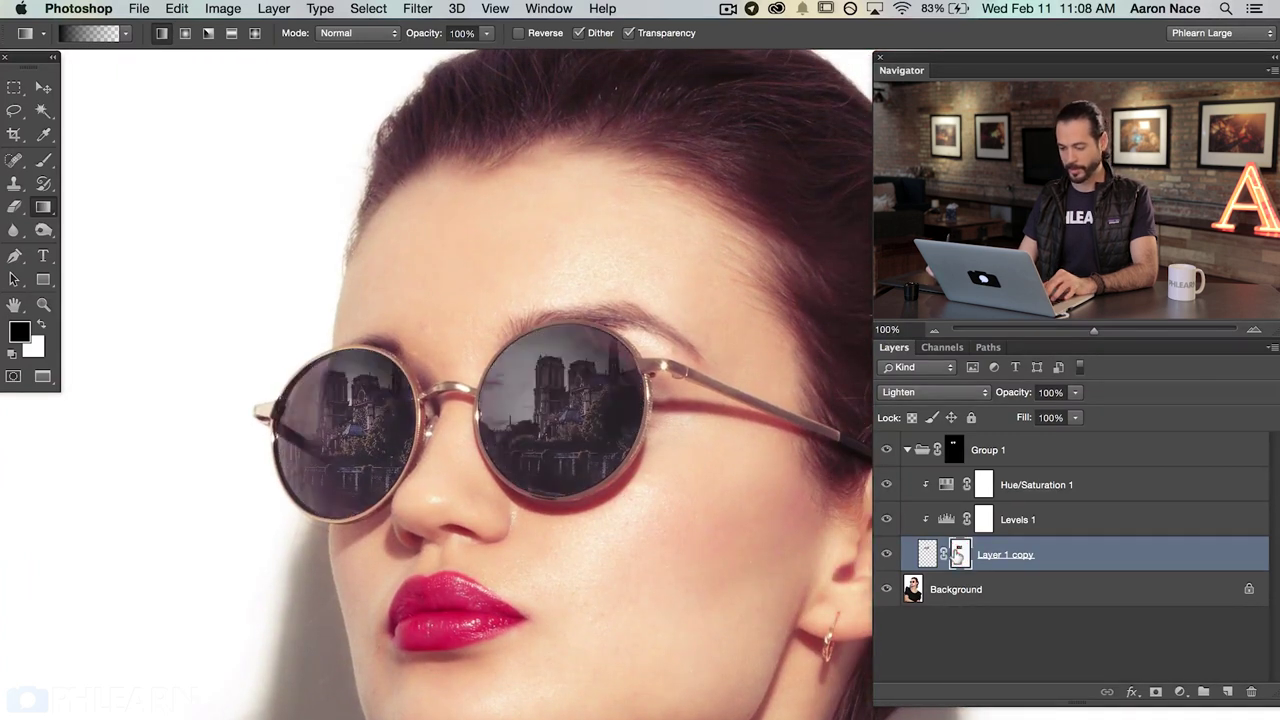
{"action": "left_click", "coordinate": [959, 554], "text": "shift"}
{"action": "left_click", "coordinate": [959, 554], "text": "shift"}
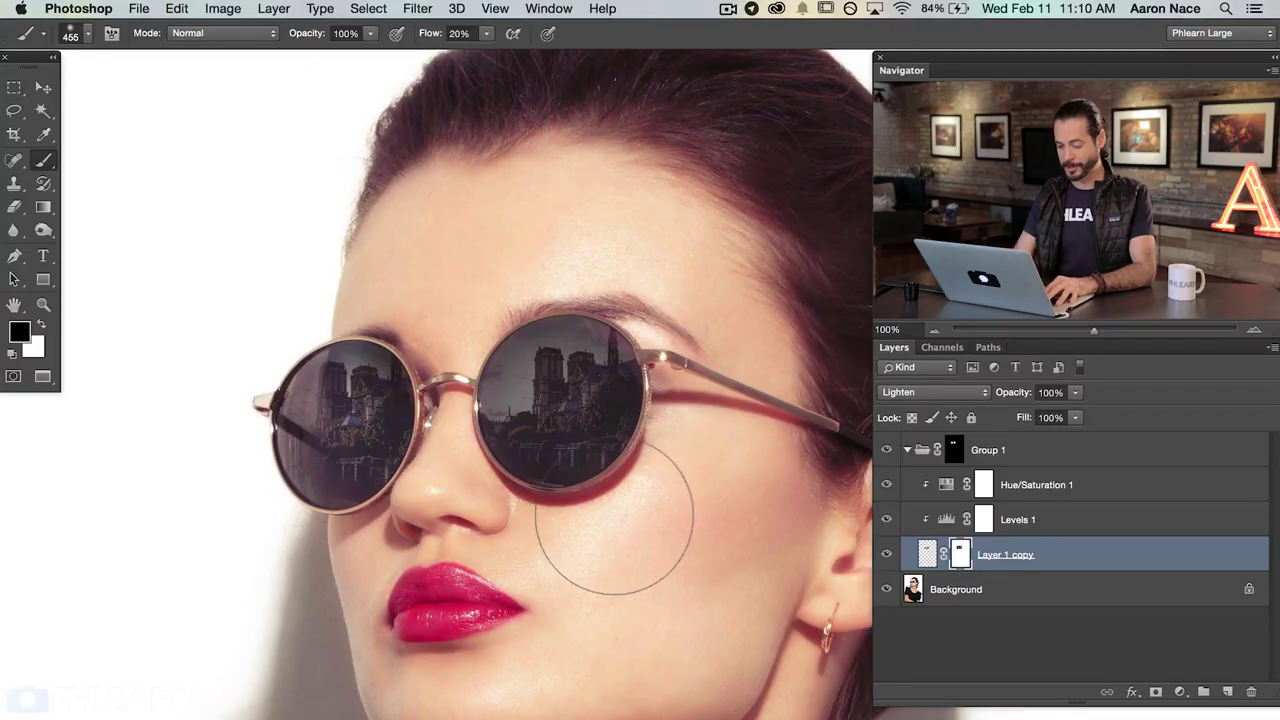
{"action": "scroll", "coordinate": [614, 514], "scroll_direction": "up", "scroll_amount": 3}
{"action": "key", "text": "ctrl+minus"}
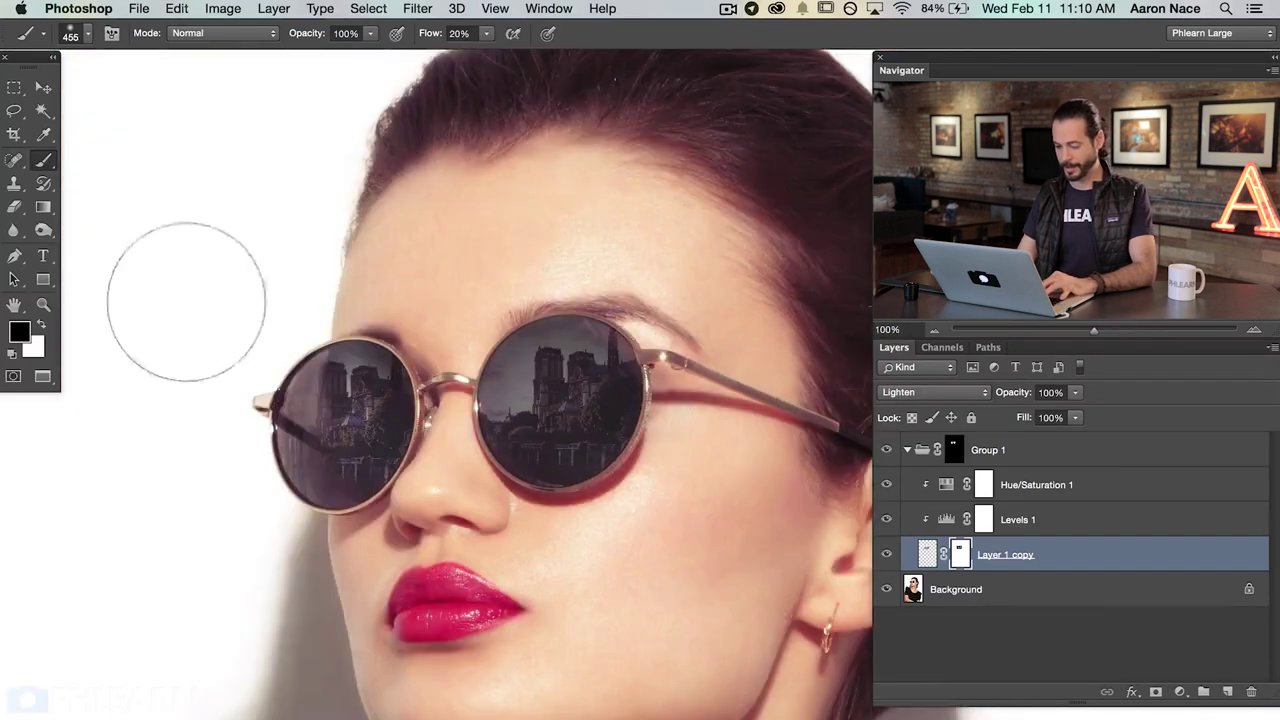
{"action": "key", "text": "m"}
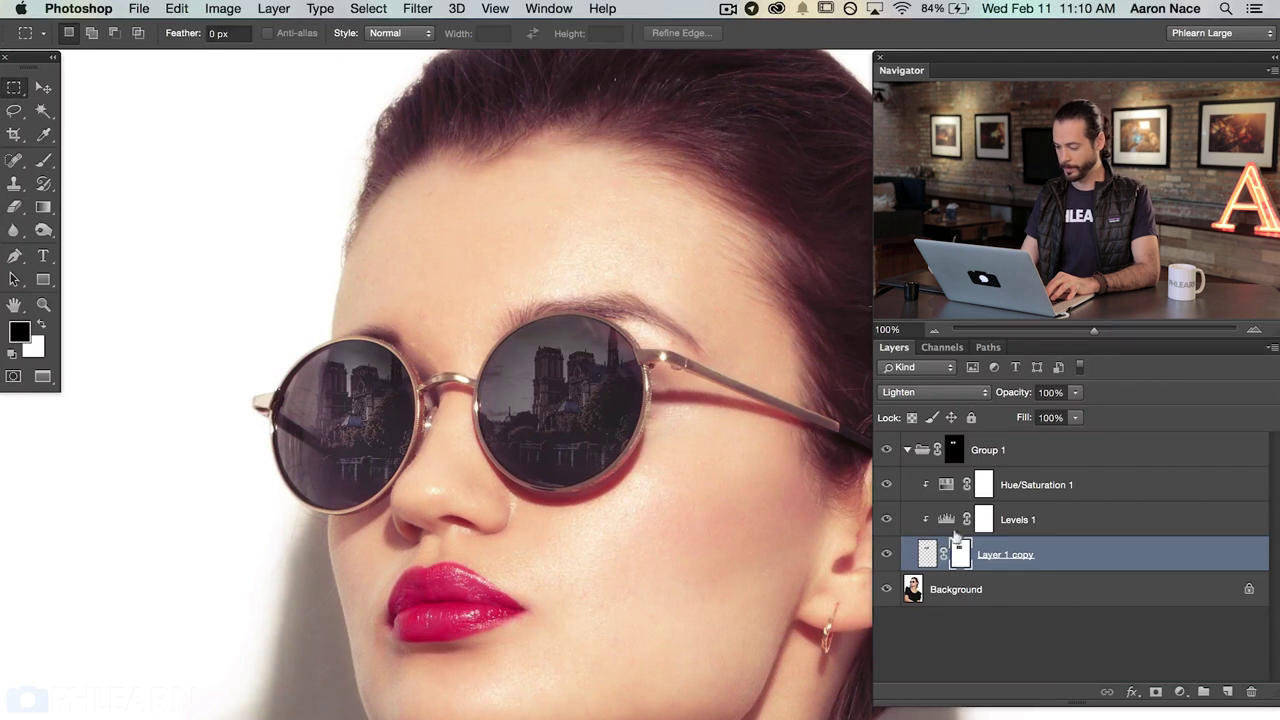
- Select the right lens on Layer 1 copy's pixels and apply Spherize at about 71% to bulge its reflection
{"action": "left_click", "coordinate": [927, 553]}
{"action": "left_click_drag", "start_coordinate": [453, 295], "coordinate": [669, 515]}
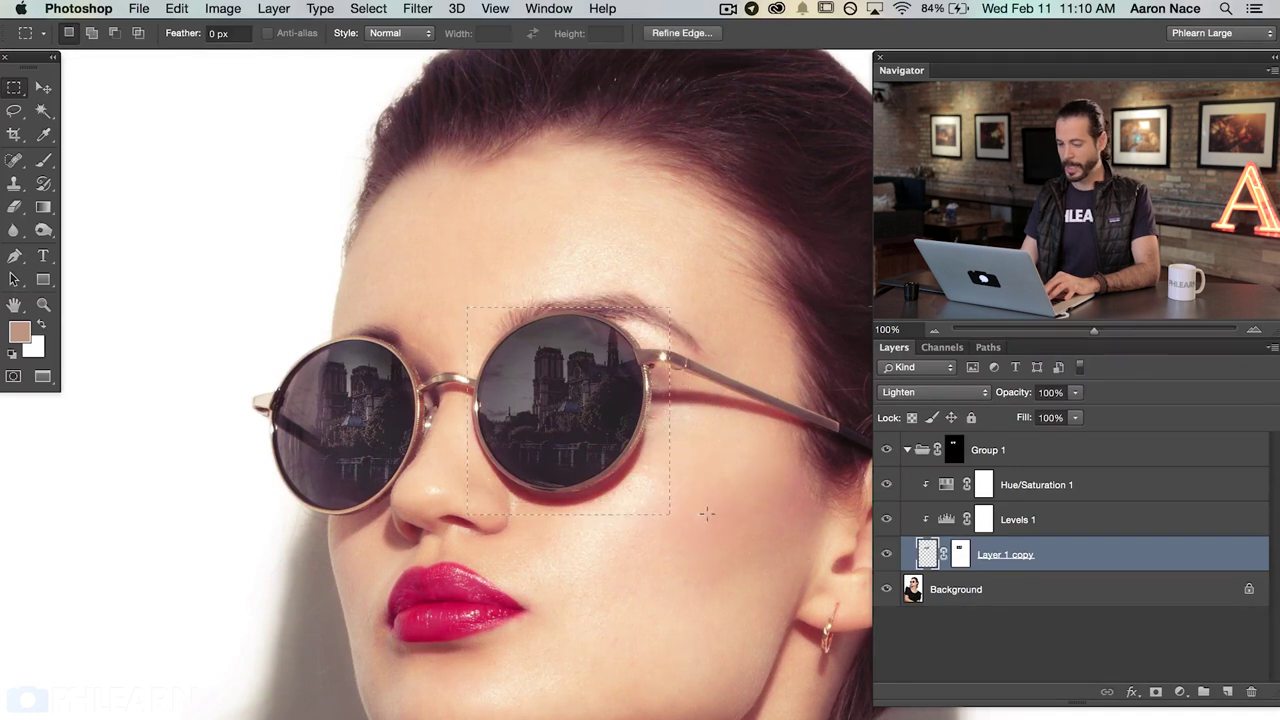
{"action": "left_click", "coordinate": [415, 11]}
{"action": "mouse_move", "coordinate": [450, 256]}
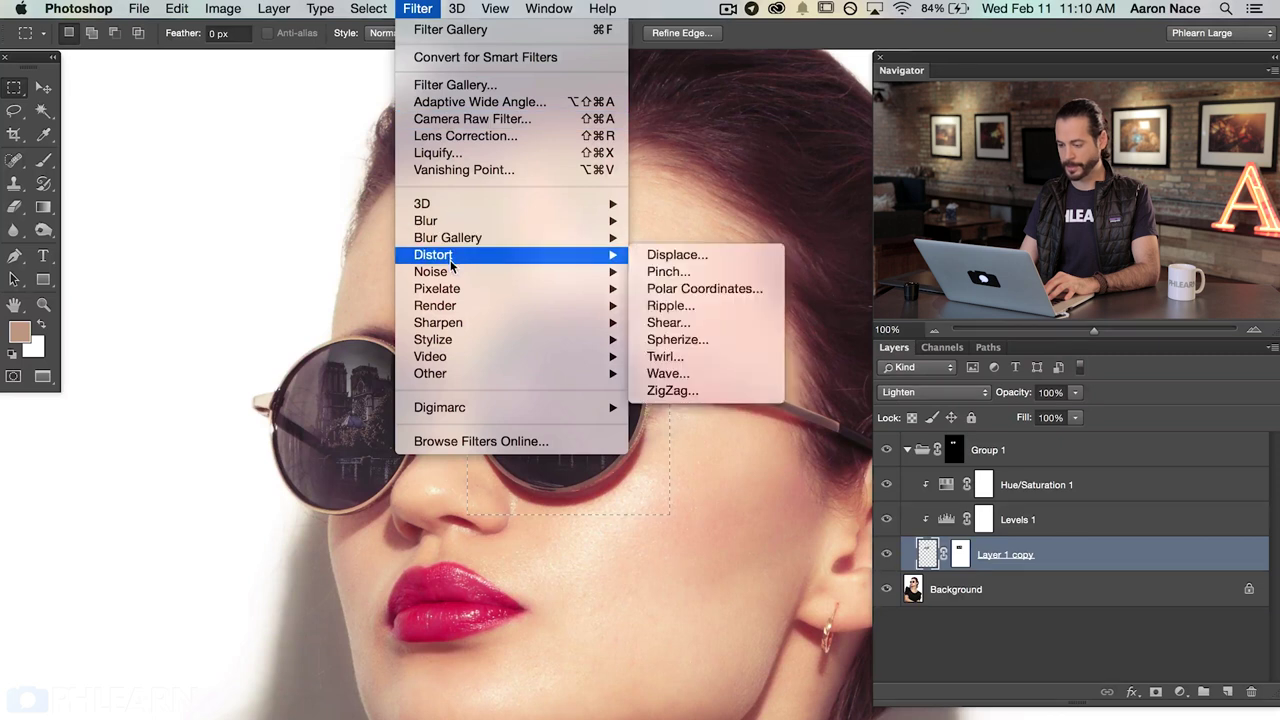
{"action": "left_click", "coordinate": [714, 341]}
{"action": "left_click_drag", "start_coordinate": [743, 352], "coordinate": [192, 165]}
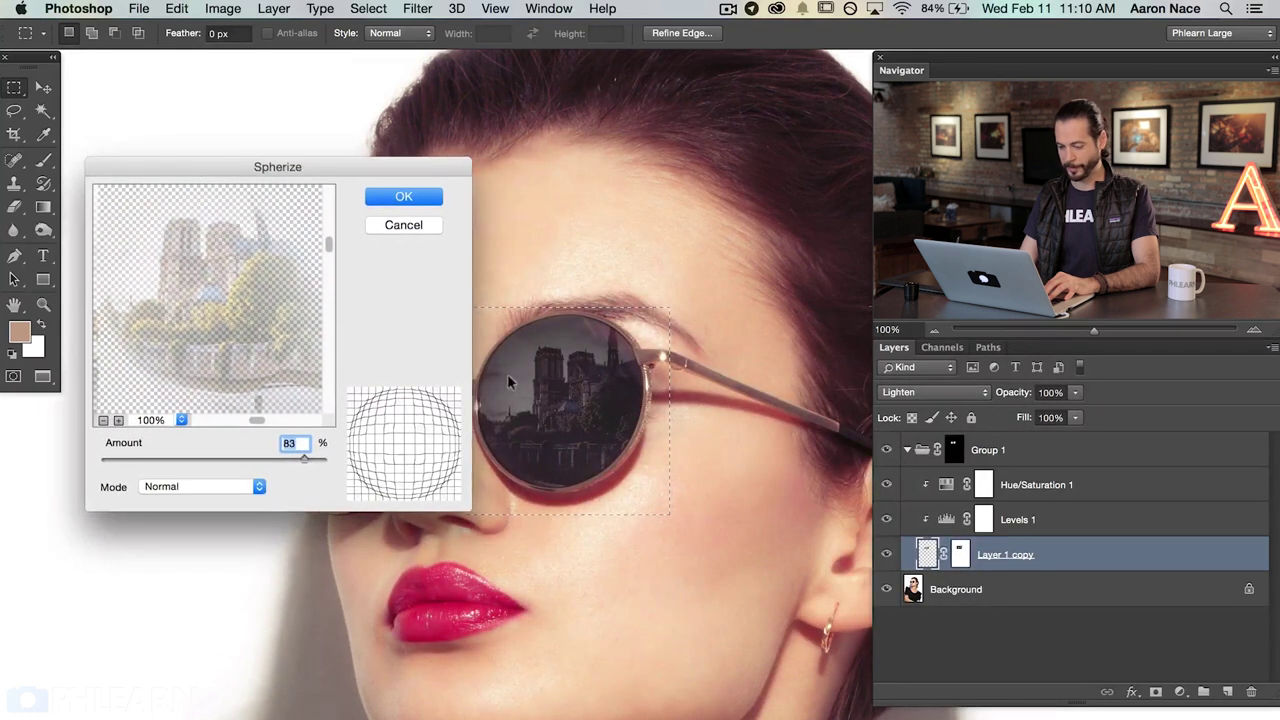
{"action": "left_click_drag", "start_coordinate": [245, 455], "coordinate": [303, 458]}
{"action": "type", "text": "-70"}
{"action": "left_click_drag", "start_coordinate": [137, 458], "coordinate": [287, 453]}
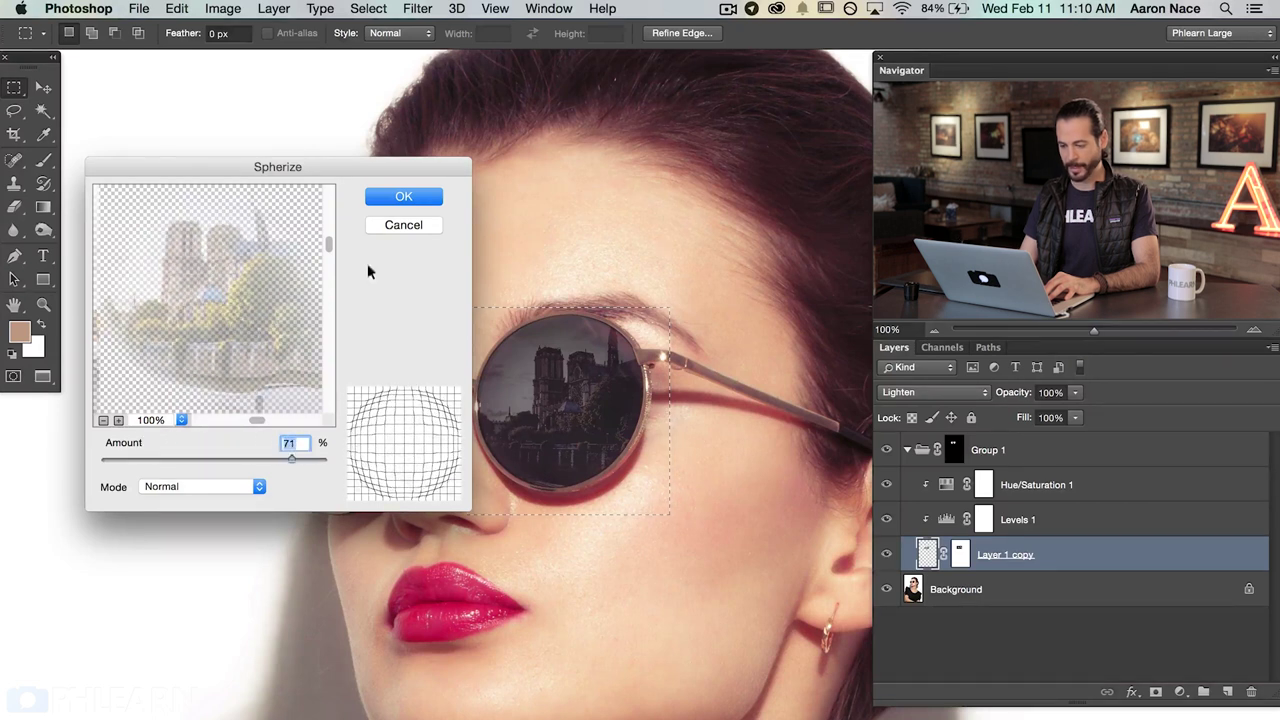
{"action": "left_click", "coordinate": [404, 196]}
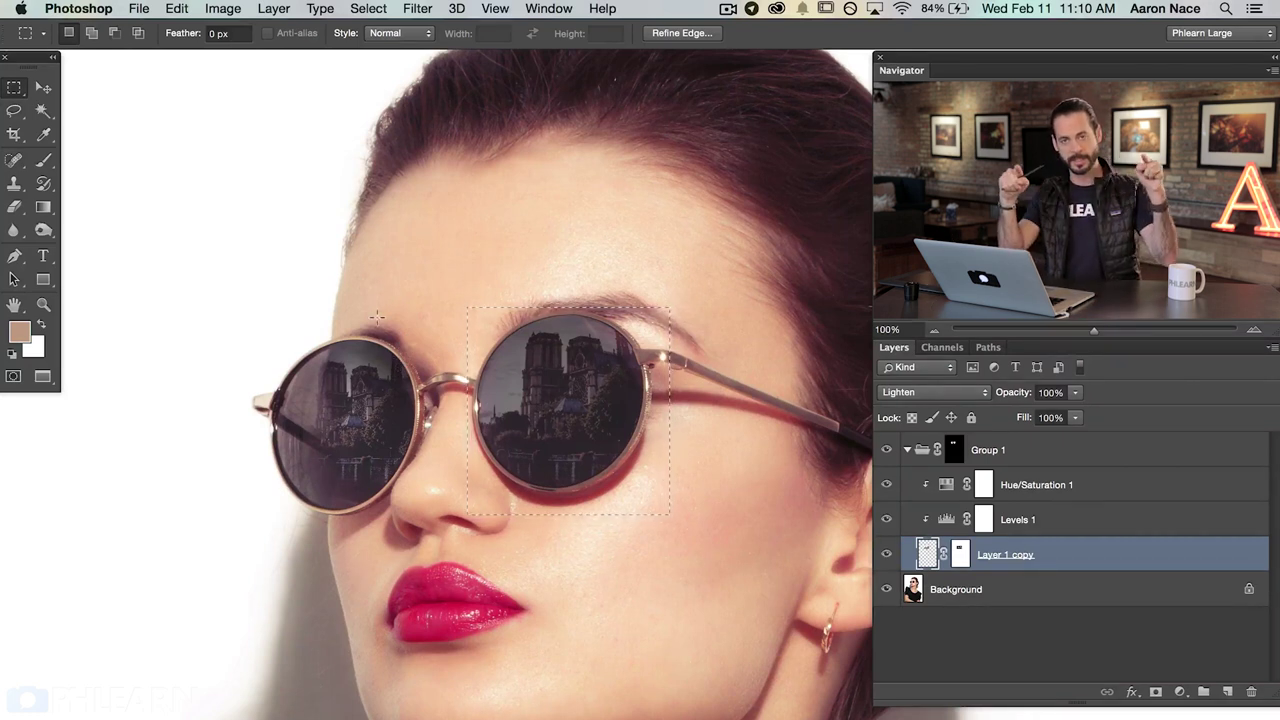
{"action": "left_click_drag", "start_coordinate": [267, 330], "coordinate": [434, 522]}
- Apply Spherize at 71 to the right lens, then undo it
{"action": "left_click", "coordinate": [419, 10]}
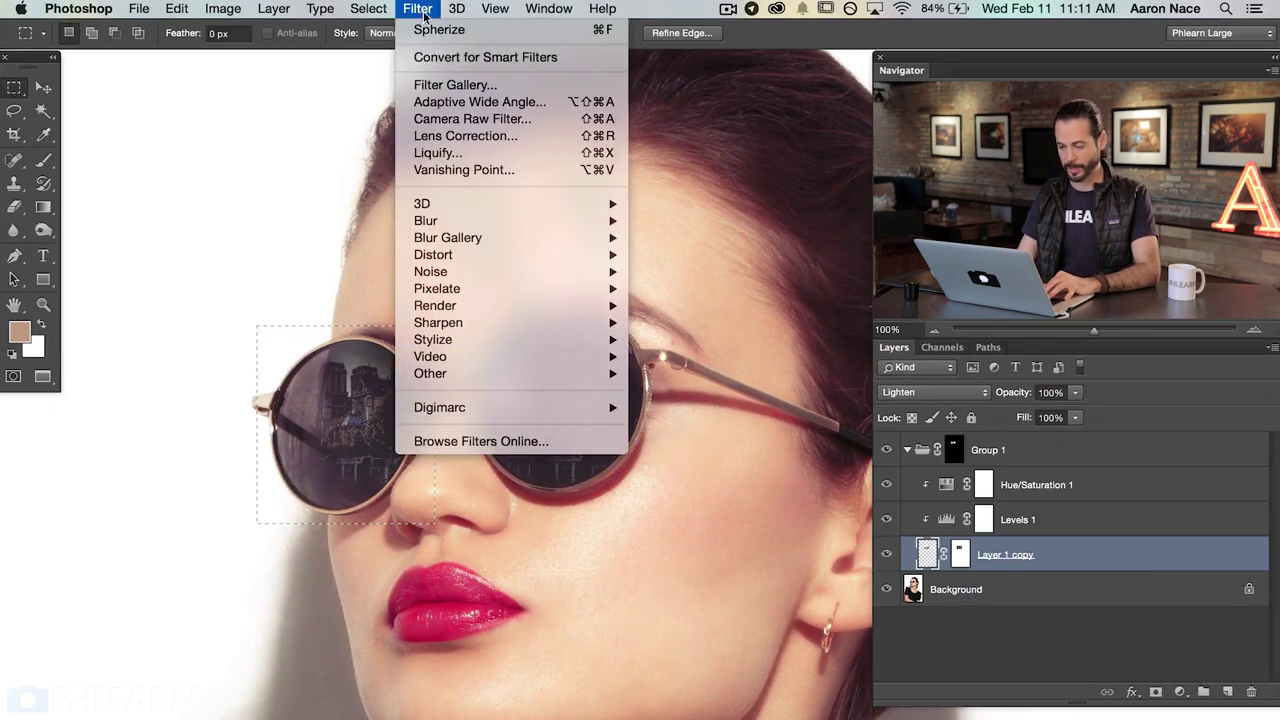
{"action": "mouse_move", "coordinate": [479, 255]}
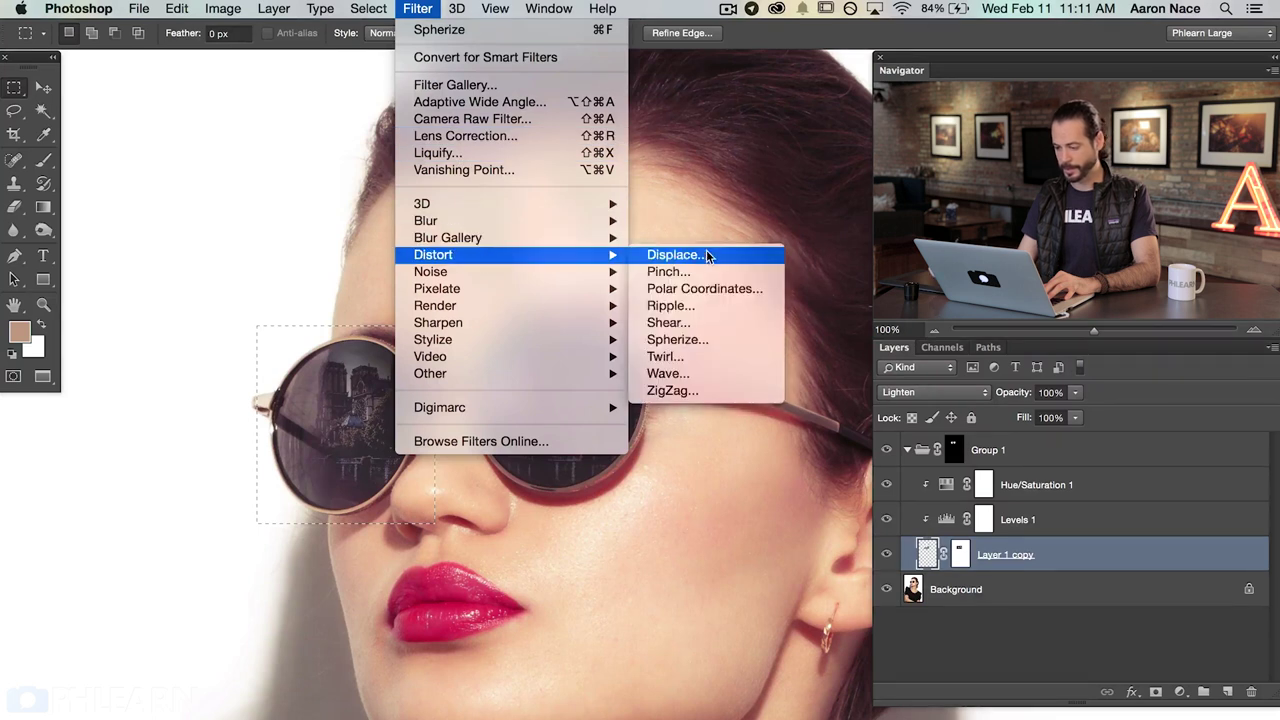
{"action": "left_click", "coordinate": [703, 339]}
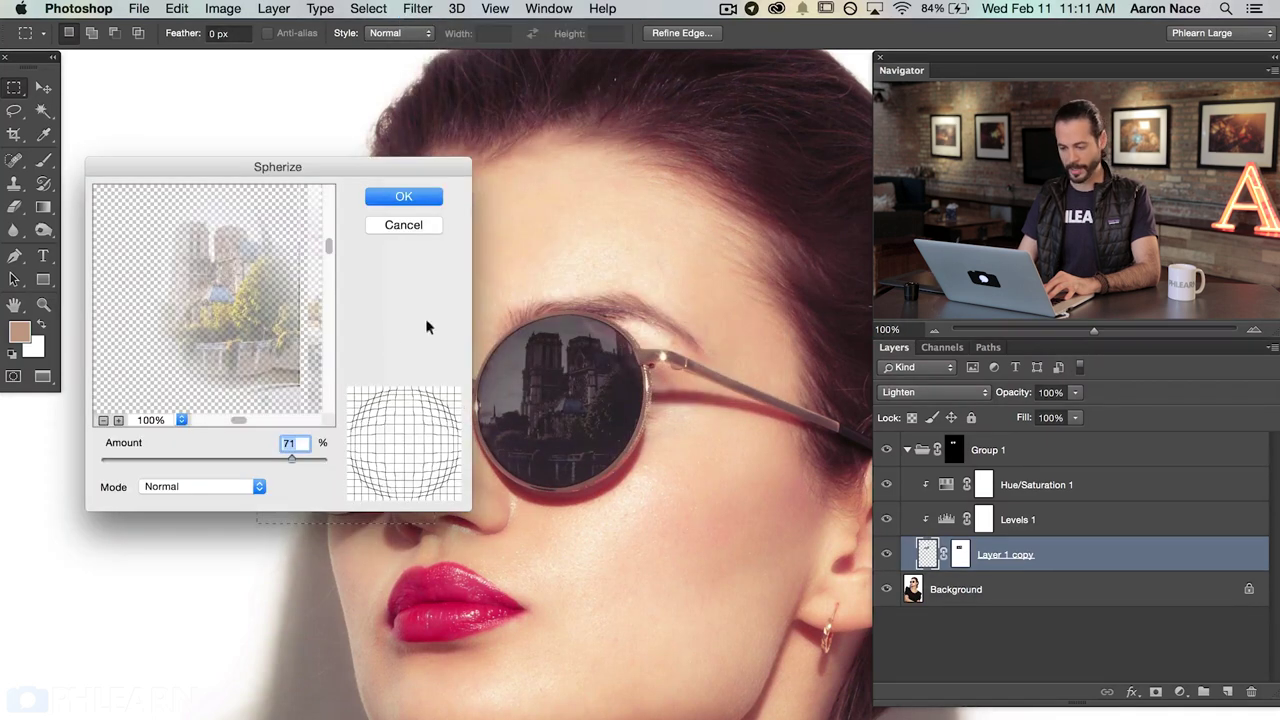
{"action": "left_click_drag", "start_coordinate": [389, 166], "coordinate": [751, 101]}
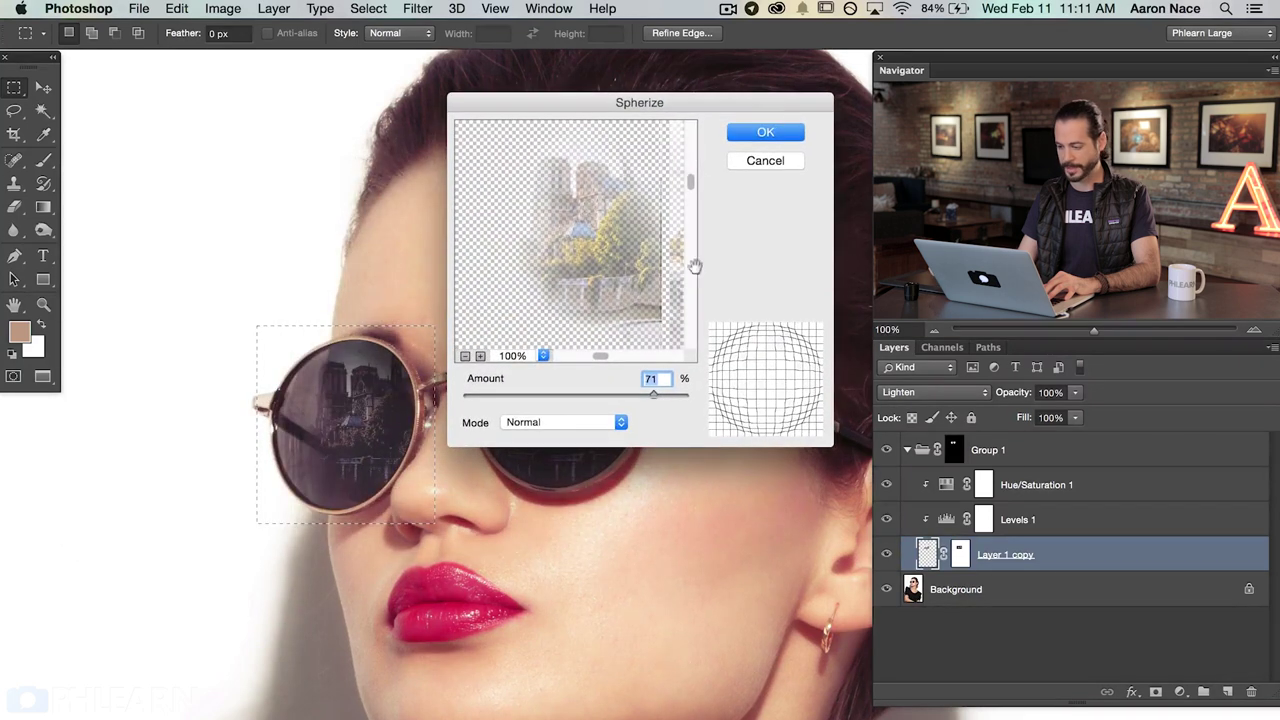
{"action": "left_click", "coordinate": [755, 135]}
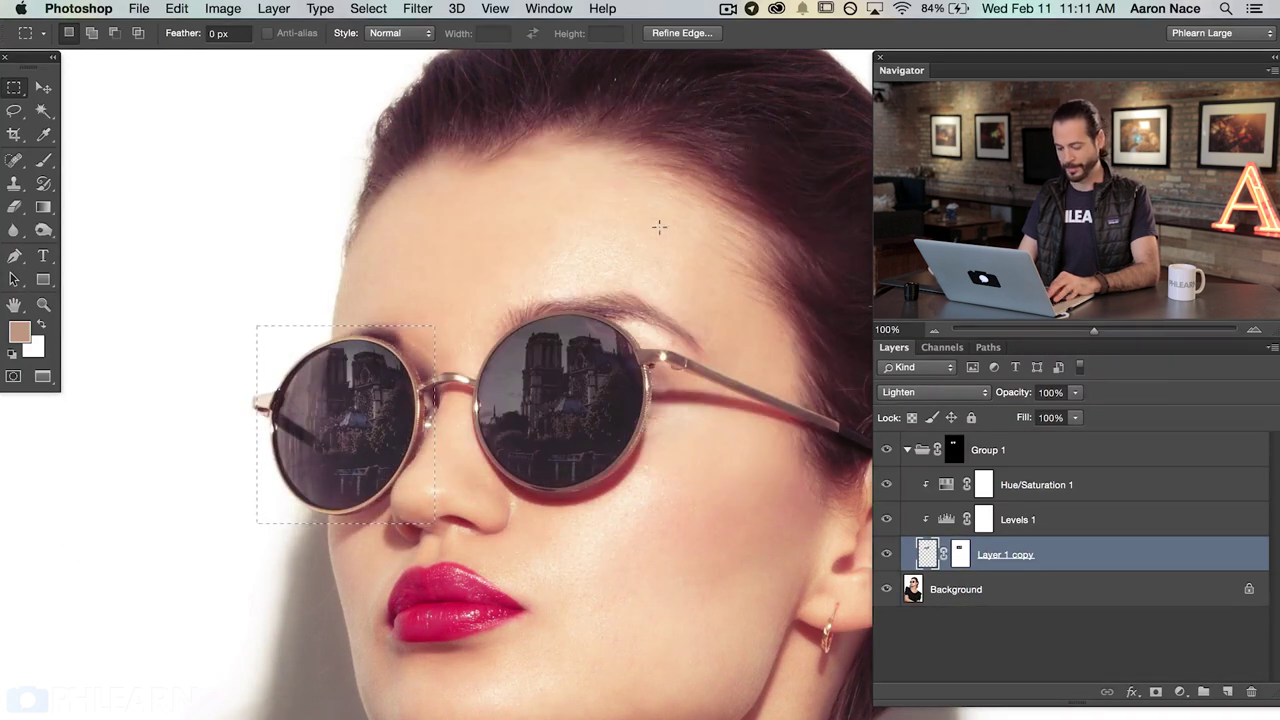
{"action": "key", "text": "super+alt+z"}
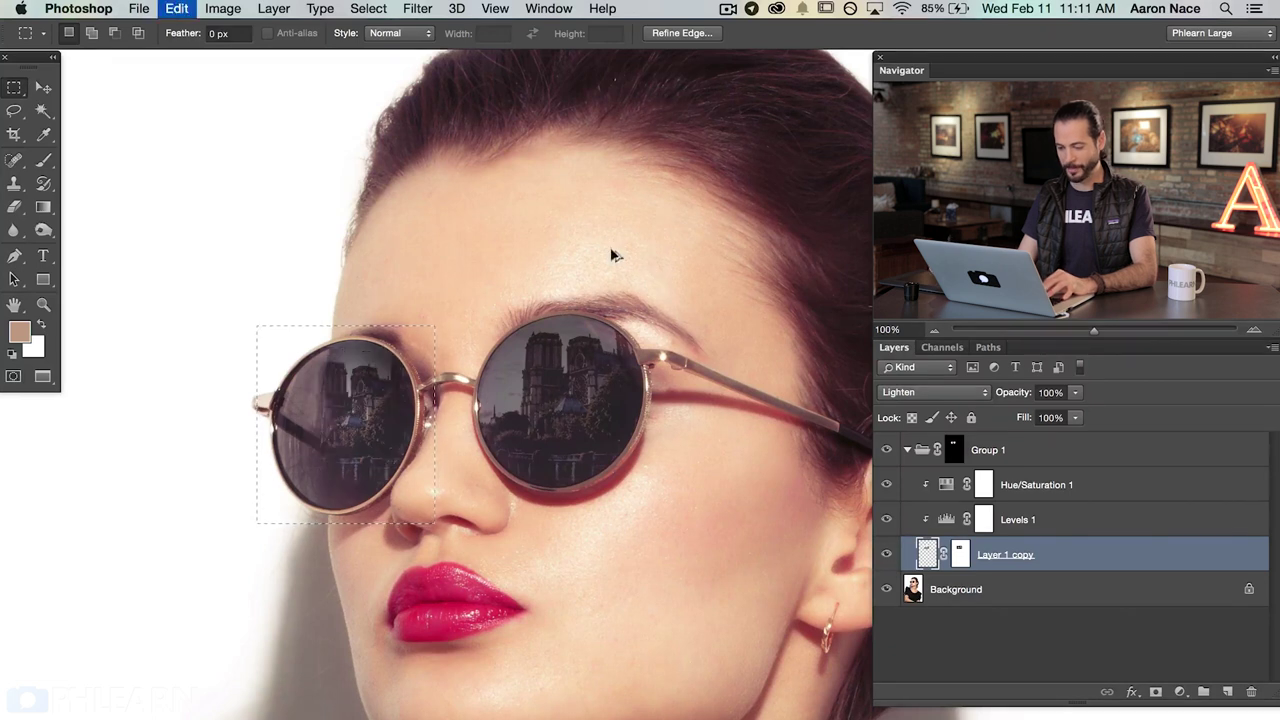
{"action": "key", "text": "super+alt+z"}
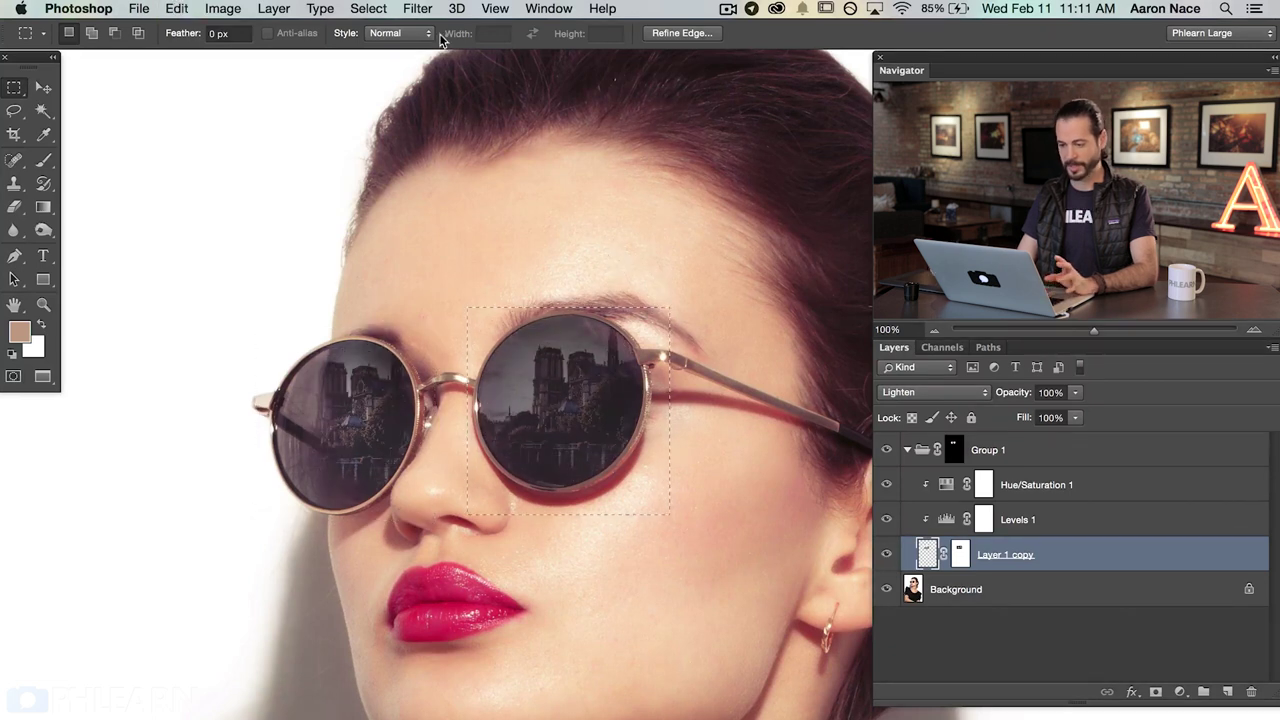
- Reapply Spherize to the right lens at a gentler amount of 29, then marquee the left lens
{"action": "left_click", "coordinate": [355, 7]}
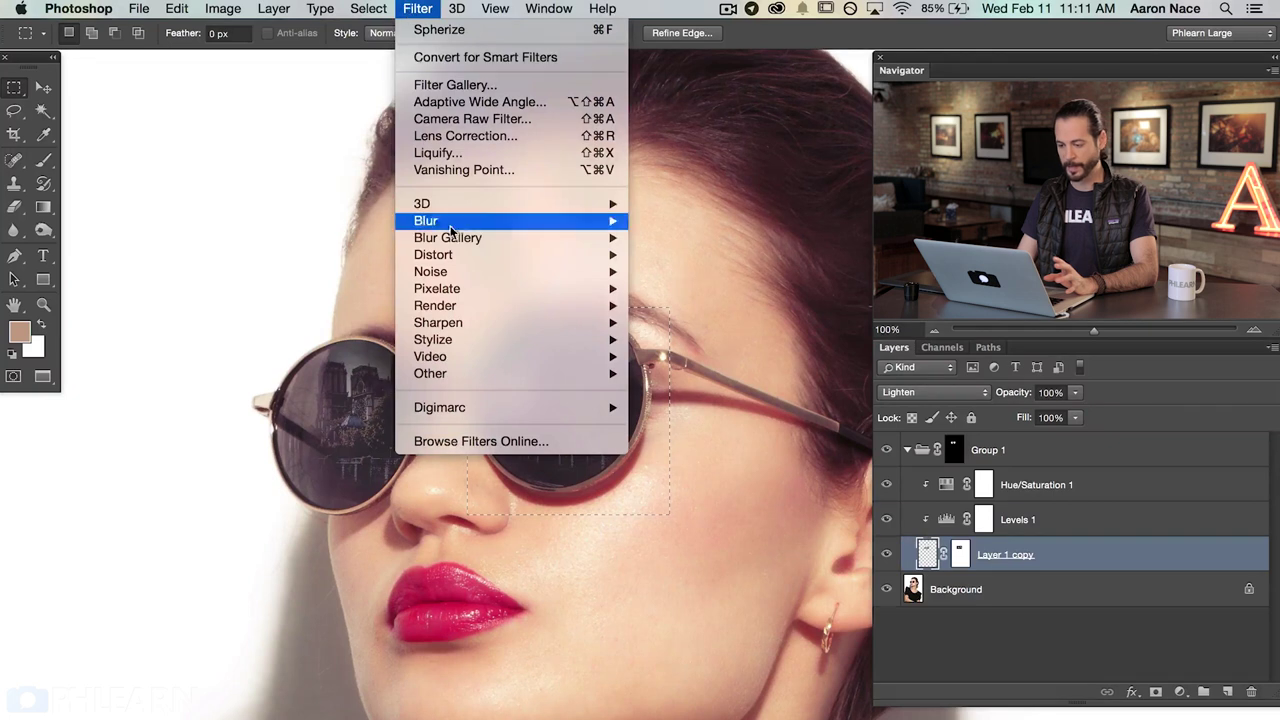
{"action": "mouse_move", "coordinate": [455, 258]}
{"action": "left_click", "coordinate": [690, 339]}
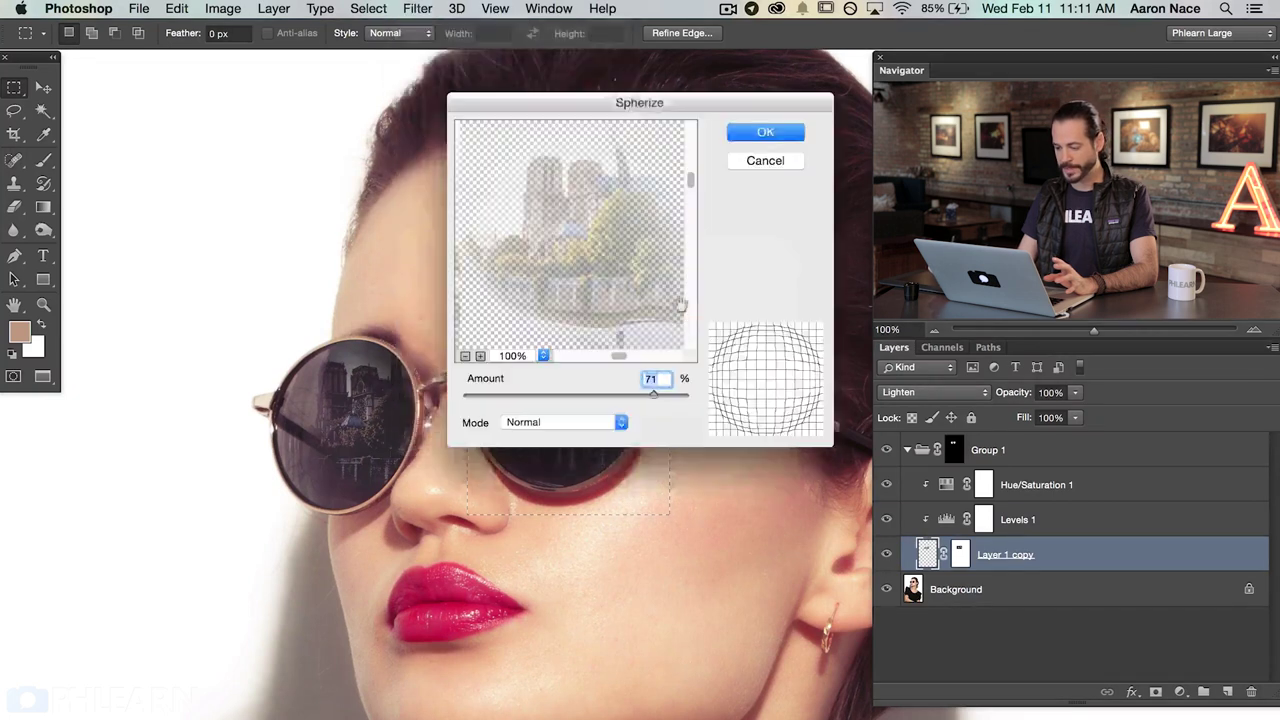
{"action": "left_click_drag", "start_coordinate": [620, 393], "coordinate": [613, 396]}
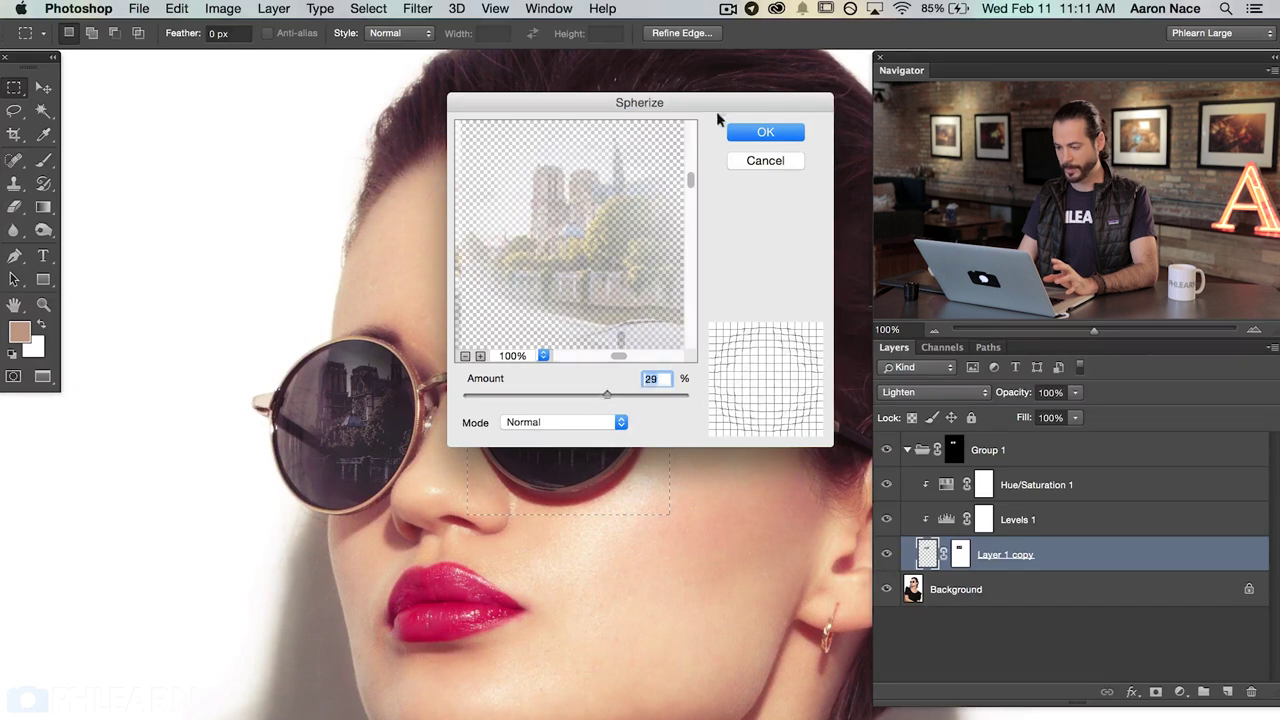
{"action": "left_click", "coordinate": [752, 129]}
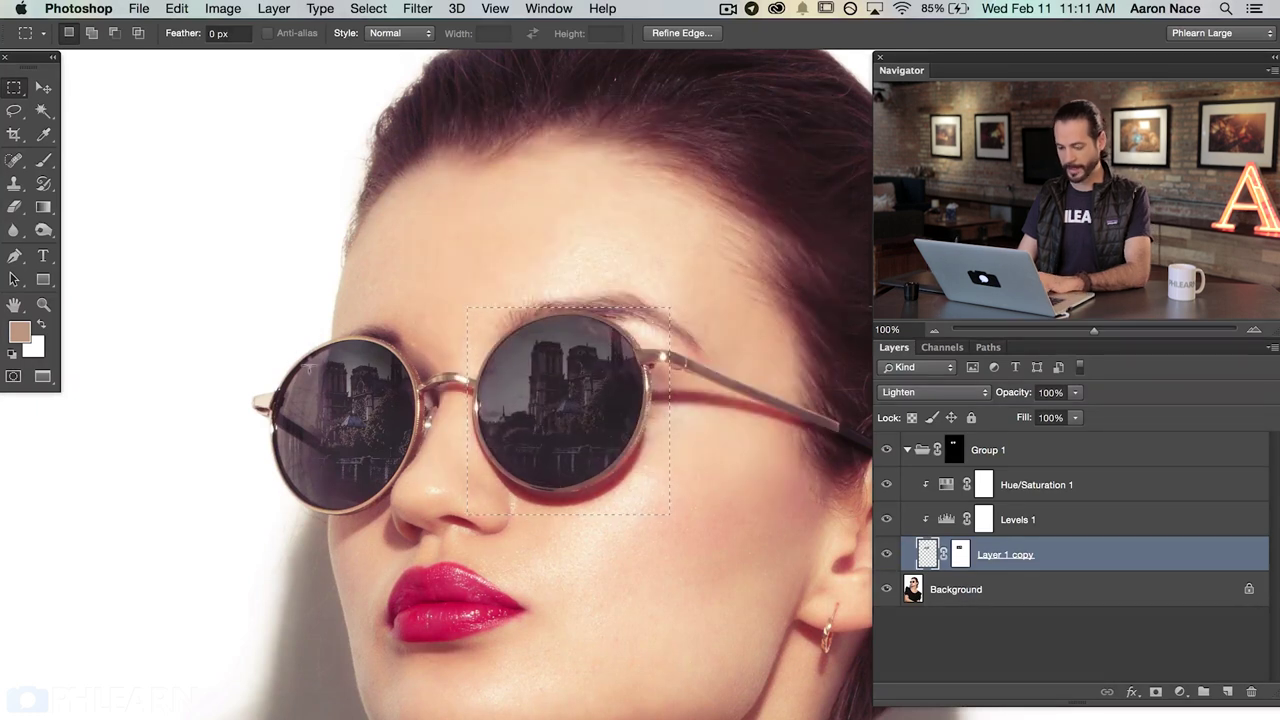
{"action": "left_click_drag", "start_coordinate": [248, 336], "coordinate": [425, 512]}
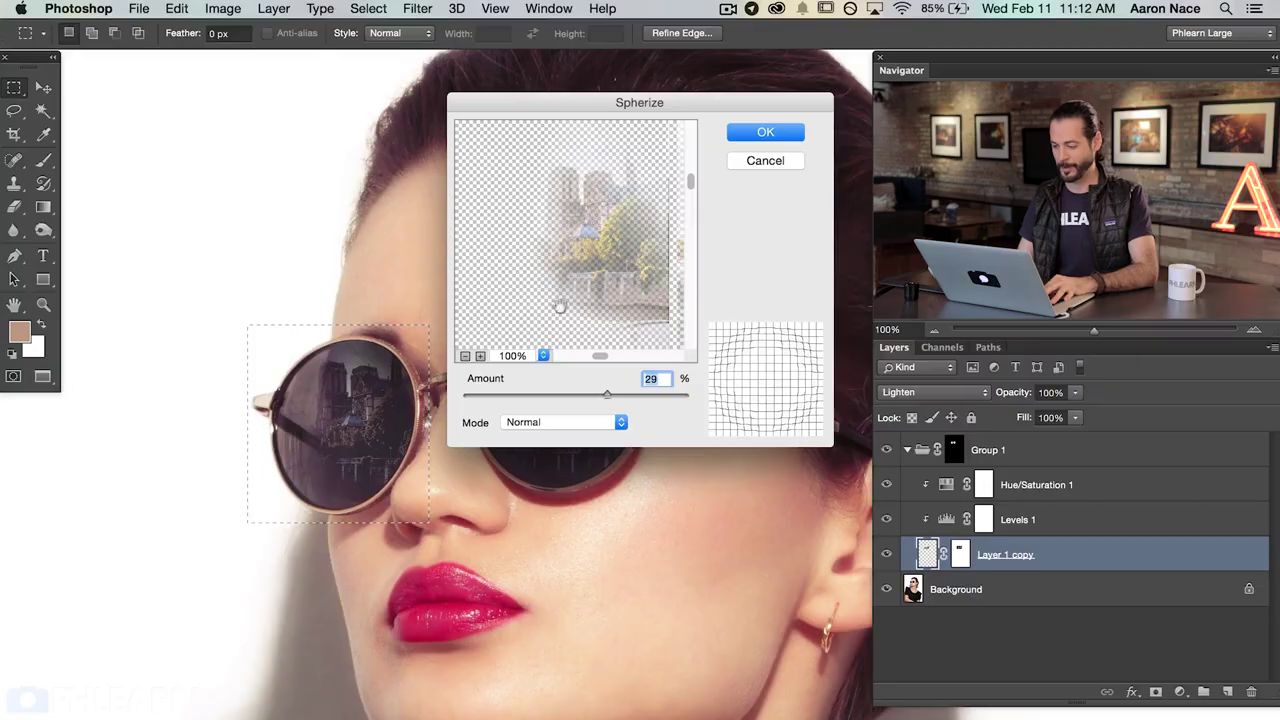
- Apply Spherize at 29 to the left lens reflection and deselect
{"action": "left_click", "coordinate": [764, 132]}
{"action": "key", "text": "super+d"}
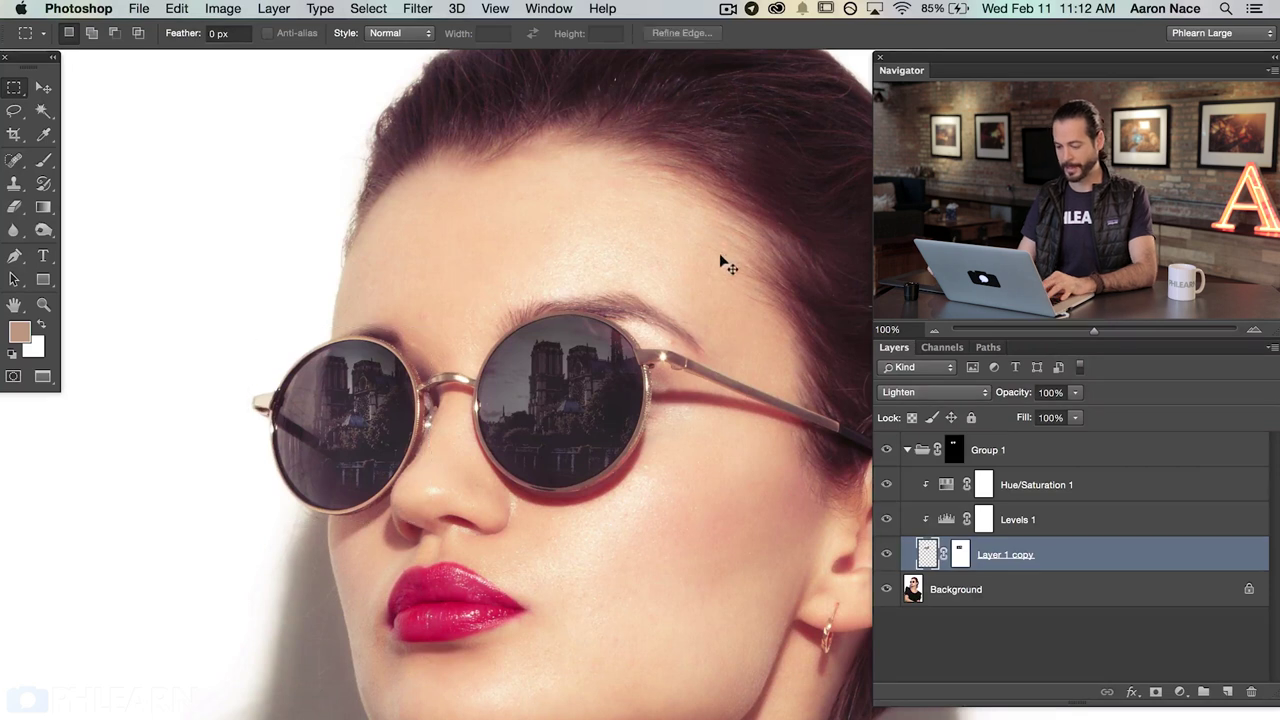
{"action": "left_click", "coordinate": [960, 552]}
{"action": "left_click", "coordinate": [960, 552], "text": "shift"}
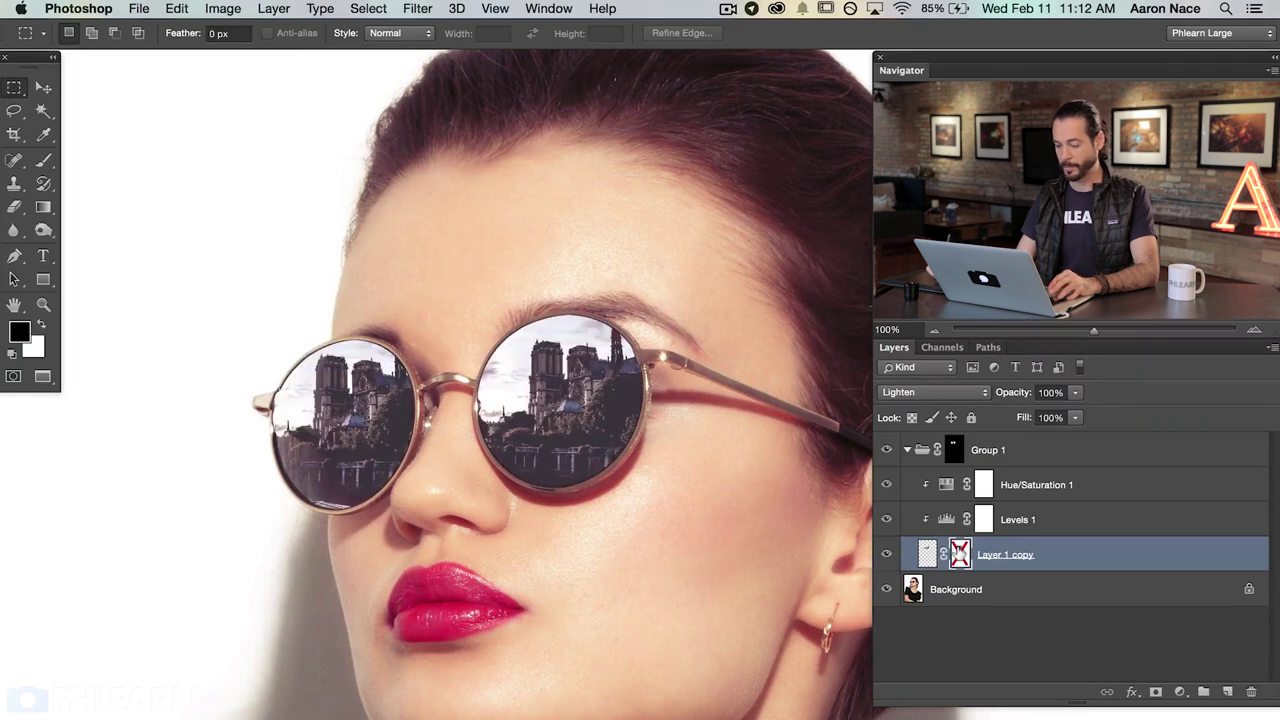
{"action": "left_click", "coordinate": [958, 552], "text": "shift"}
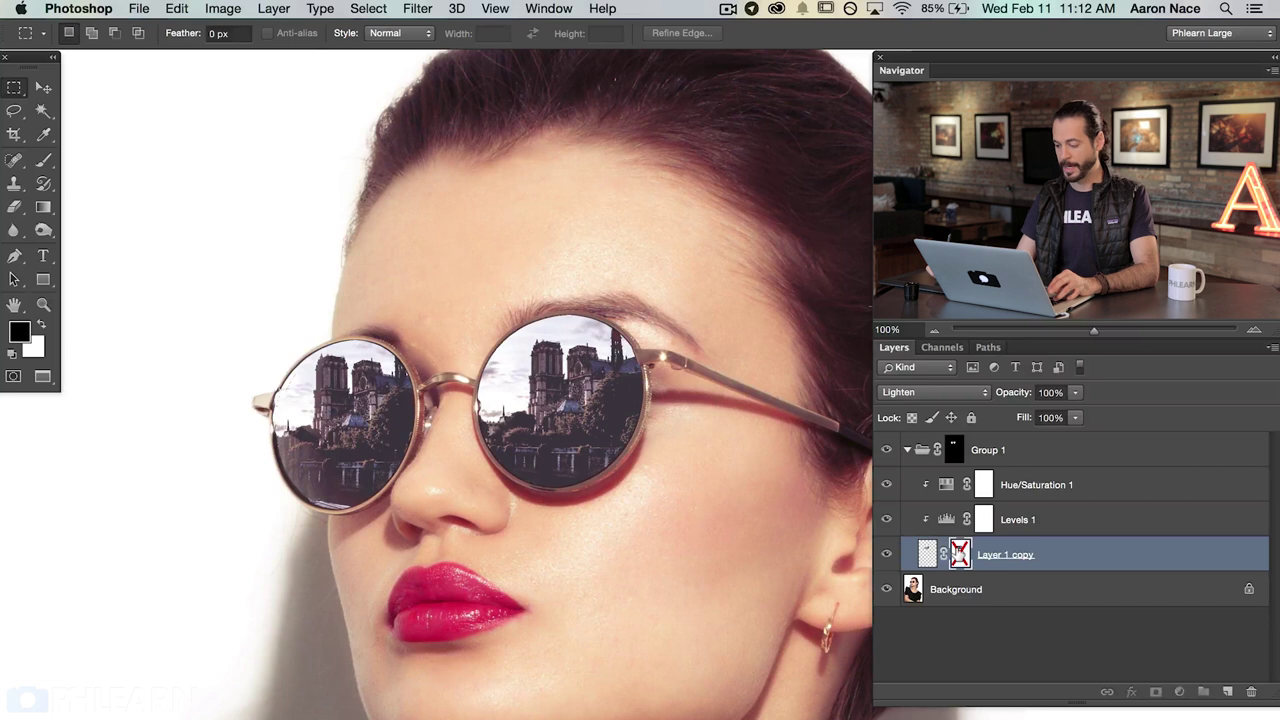
{"action": "left_click", "coordinate": [958, 552], "text": "shift"}
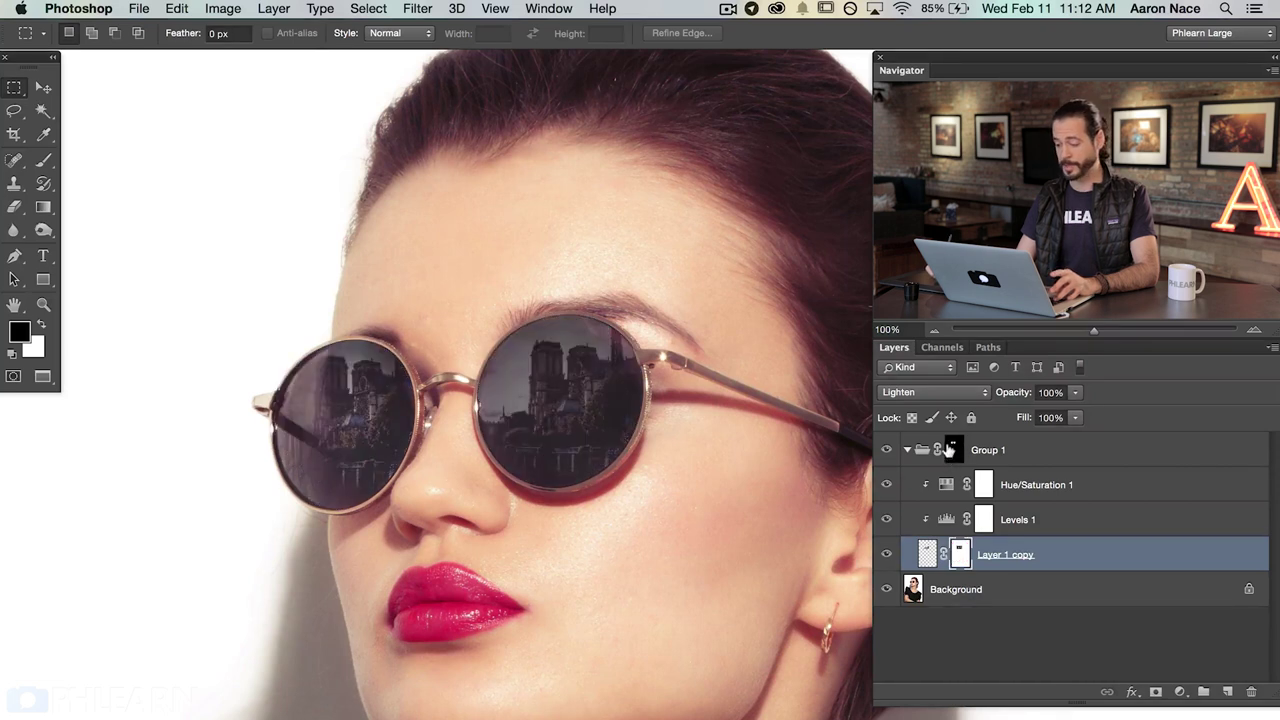
{"action": "left_click", "coordinate": [950, 448], "text": "shift"}
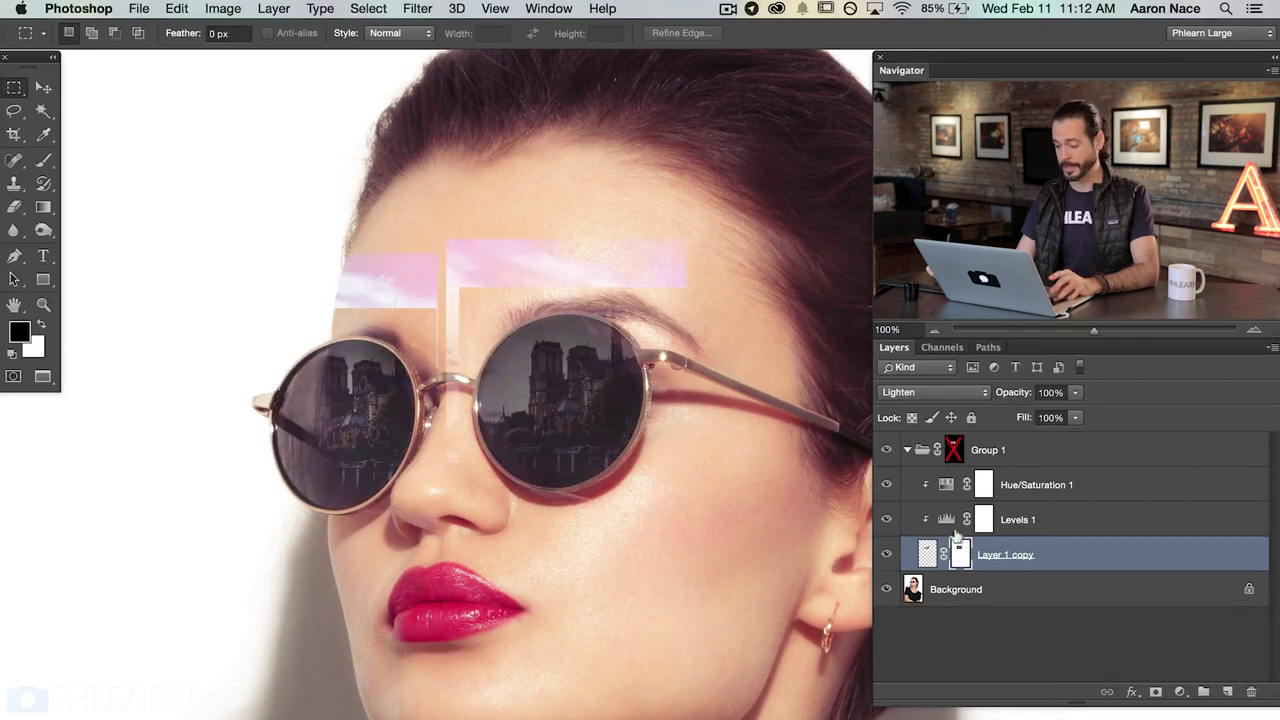
{"action": "left_click", "coordinate": [958, 550], "text": "shift"}
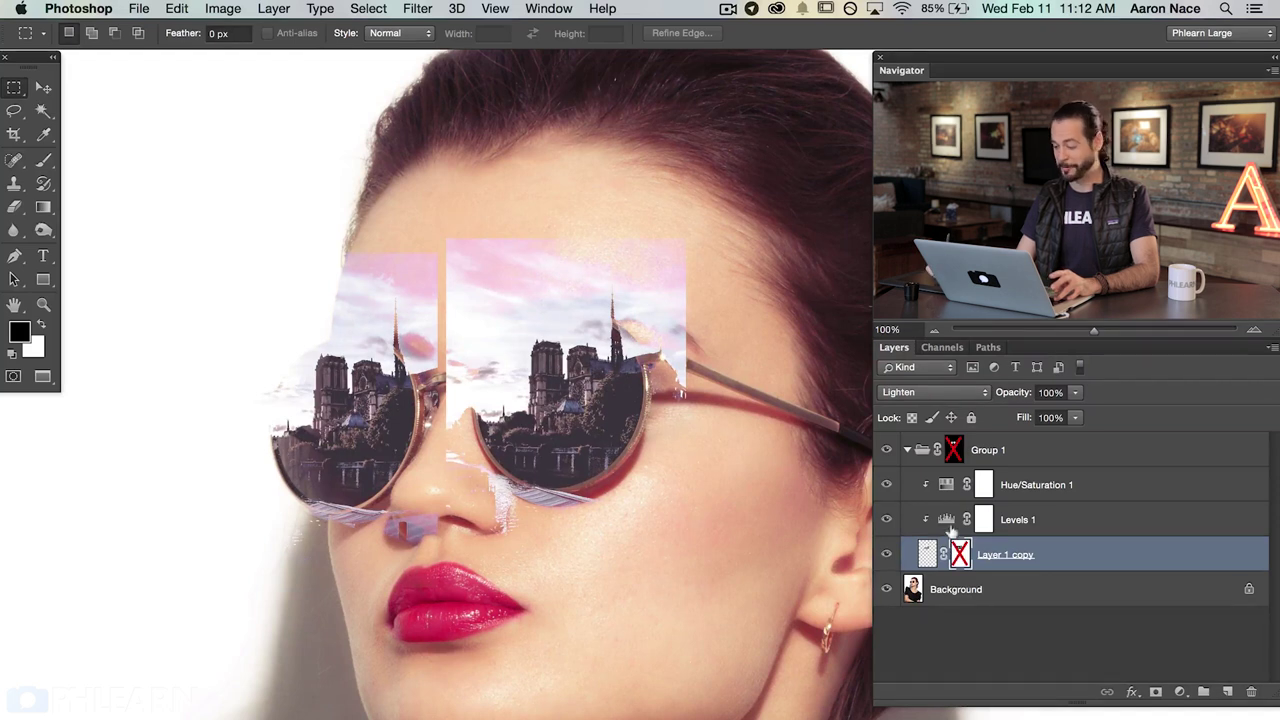
{"action": "left_click", "coordinate": [958, 552], "text": "shift"}
{"action": "left_click", "coordinate": [948, 452], "text": "shift"}
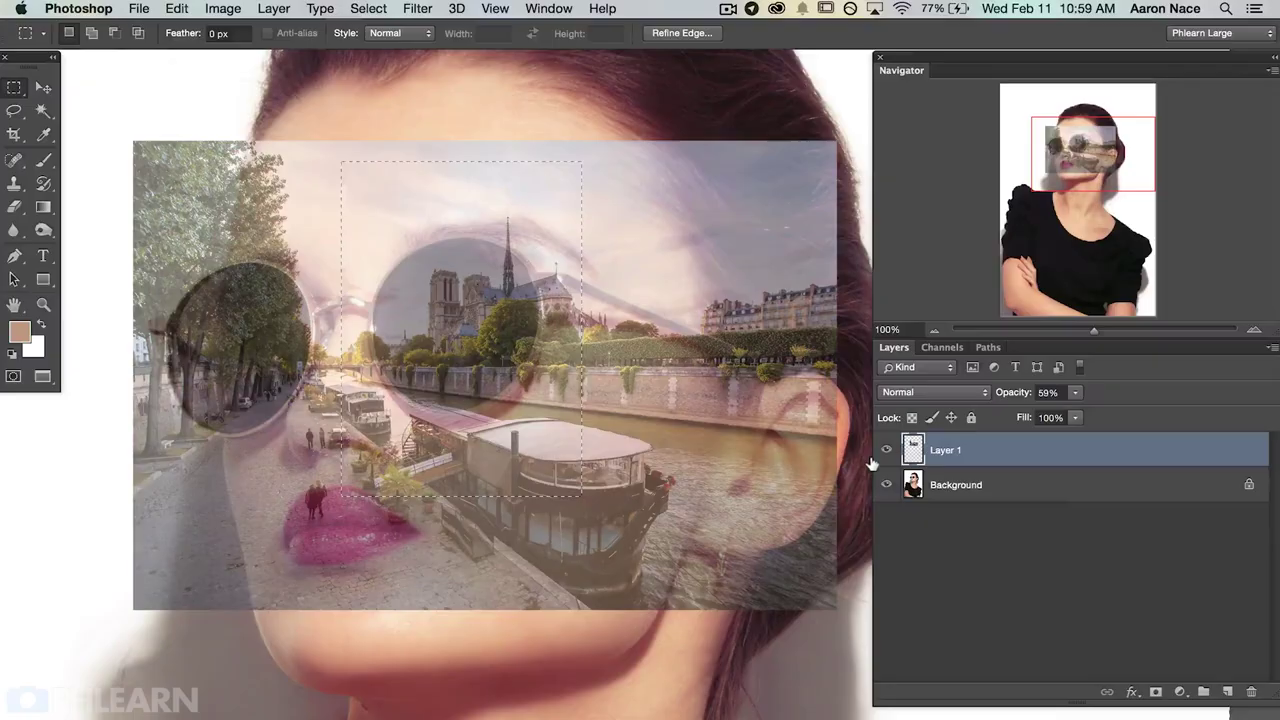
{"action": "key", "text": "super+shift+i"}
{"action": "key", "text": "Delete"}
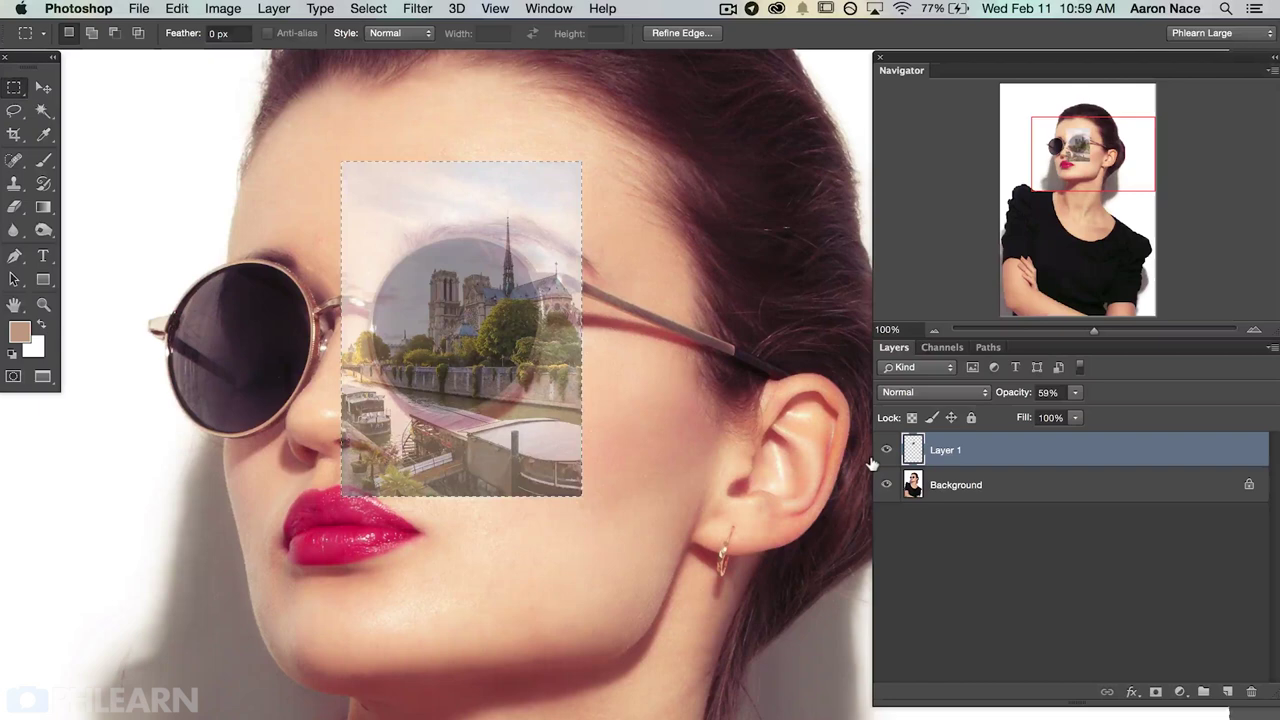
{"action": "key", "text": "super+d"}
{"action": "key", "text": "super+j"}
{"action": "key", "text": "v"}
{"action": "left_click_drag", "start_coordinate": [521, 371], "coordinate": [291, 392]}
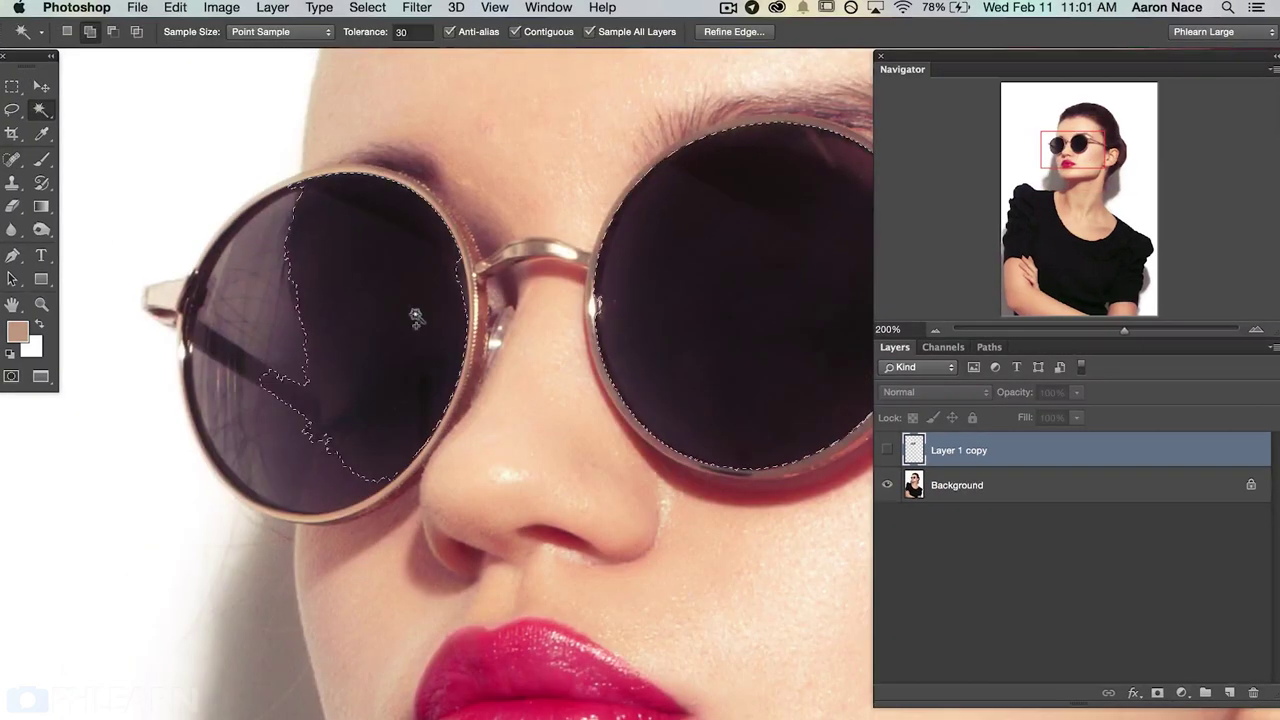
{"action": "left_click", "coordinate": [232, 243]}
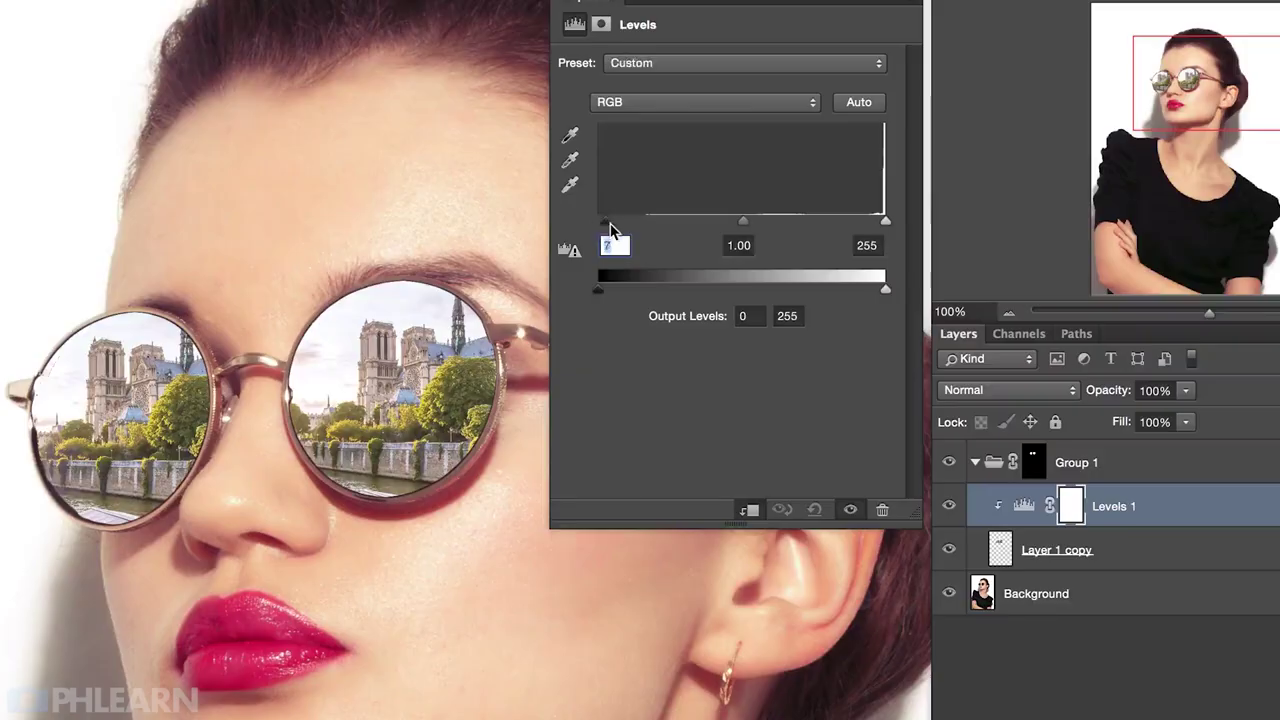
{"action": "left_click_drag", "start_coordinate": [608, 229], "coordinate": [717, 237]}
{"action": "left_click_drag", "start_coordinate": [800, 221], "coordinate": [815, 228]}
{"action": "left_click_drag", "start_coordinate": [598, 290], "coordinate": [666, 294]}
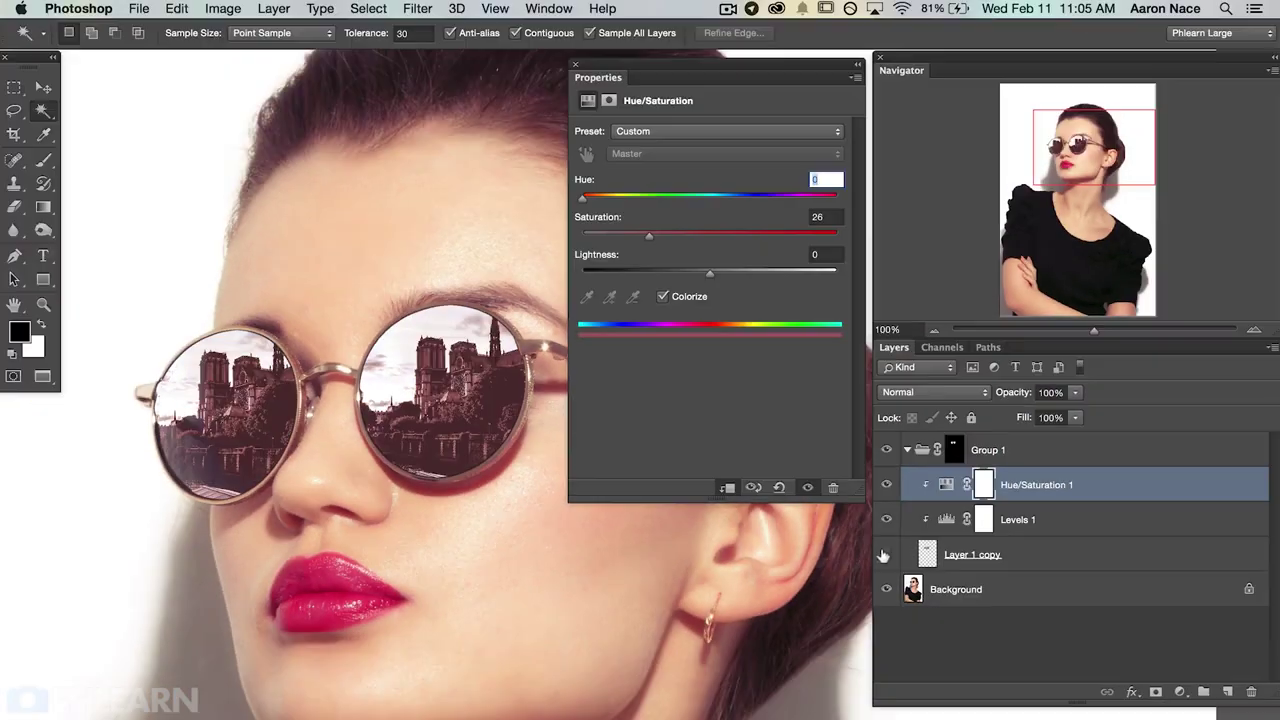
{"action": "left_click", "coordinate": [884, 554]}
{"action": "left_click", "coordinate": [884, 554]}
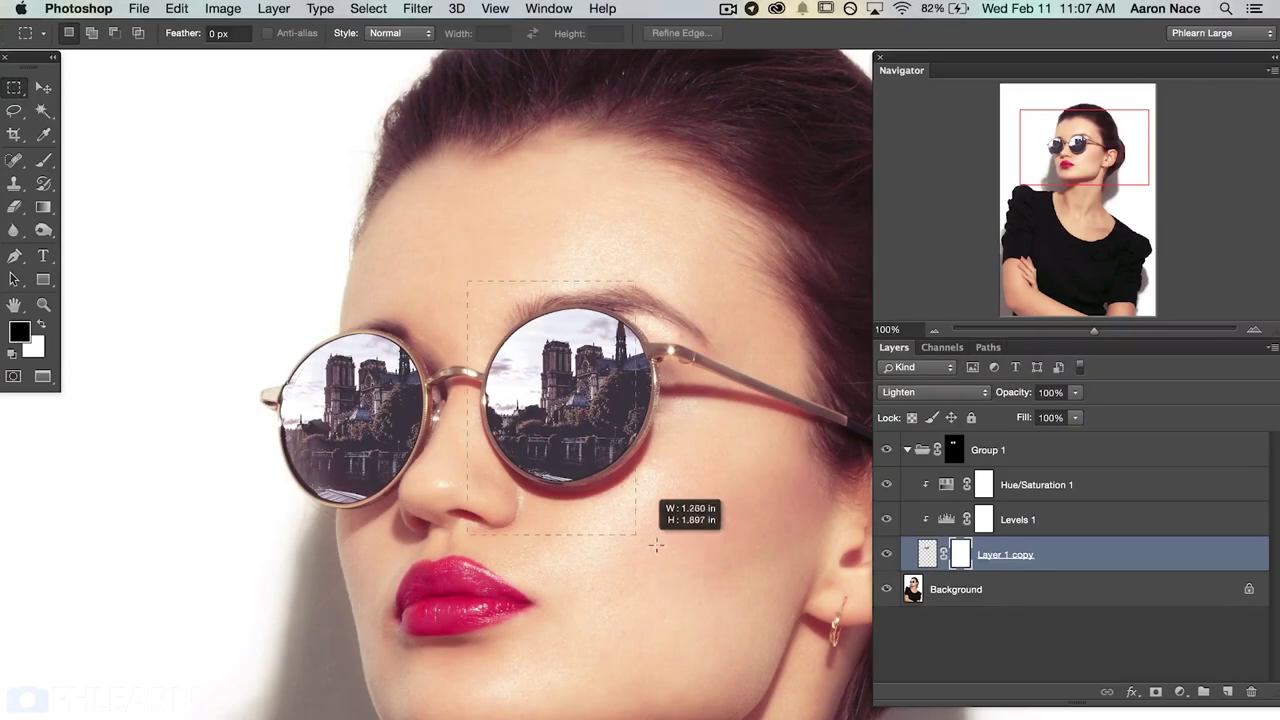
{"action": "left_click_drag", "start_coordinate": [656, 545], "coordinate": [700, 560]}
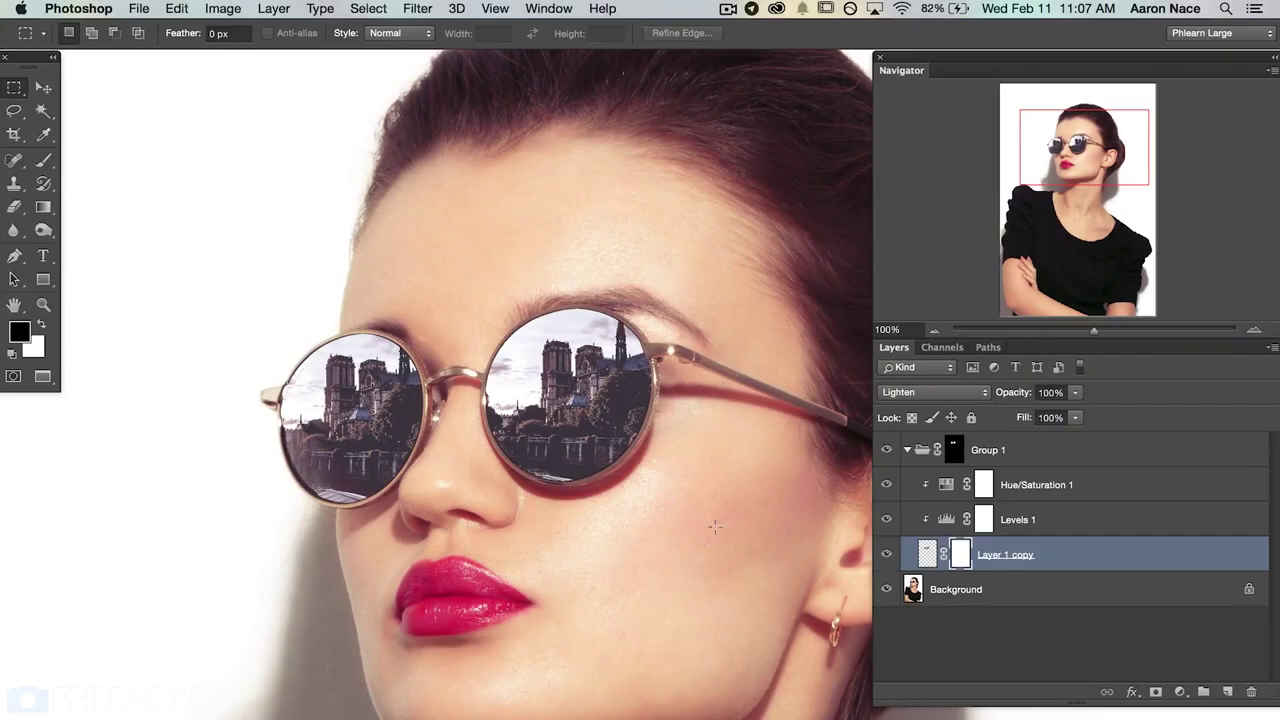
{"action": "key", "text": "g"}
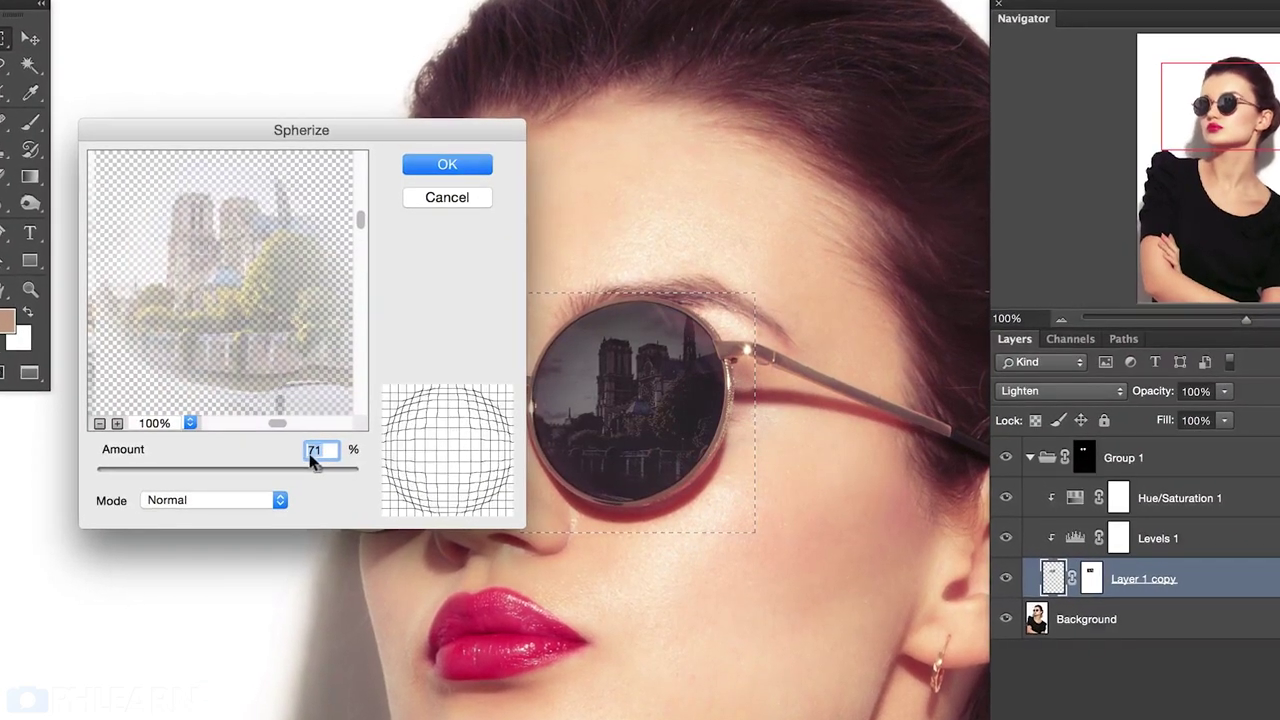
{"action": "left_click", "coordinate": [440, 164]}
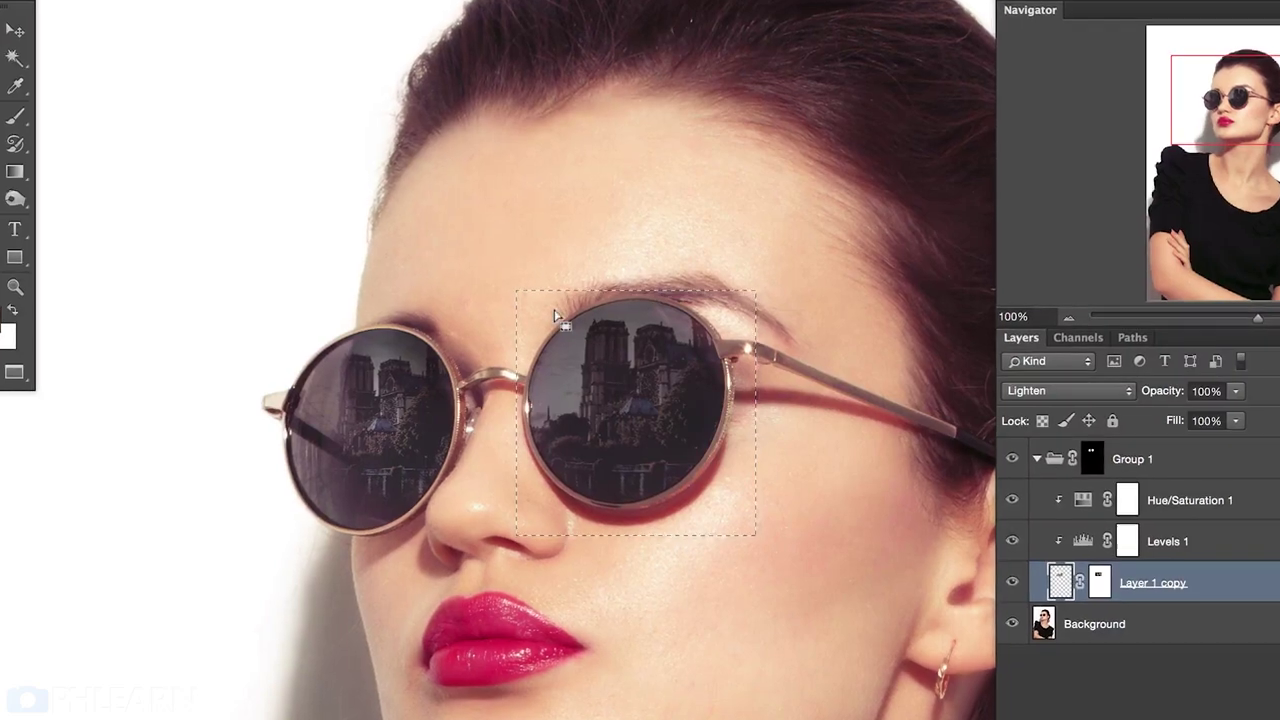